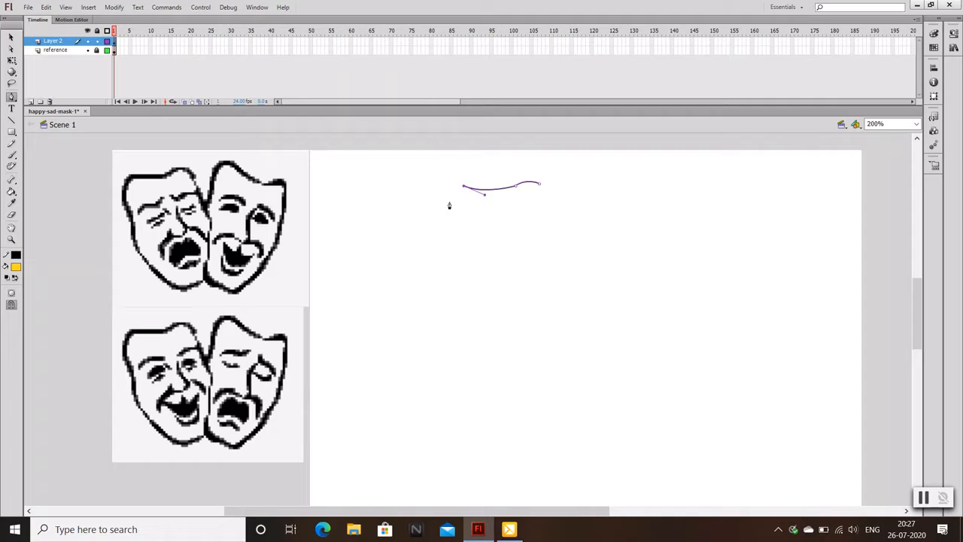
# Step: Trace the joined outer outline of the two theatre masks beside the reference with the Pen tool, closing the path
pyautogui.moveTo(449, 202); pyautogui.dragTo(454, 230)
pyautogui.click(449, 202)
pyautogui.click(454, 249)
pyautogui.moveTo(486, 304); pyautogui.dragTo(600, 279)
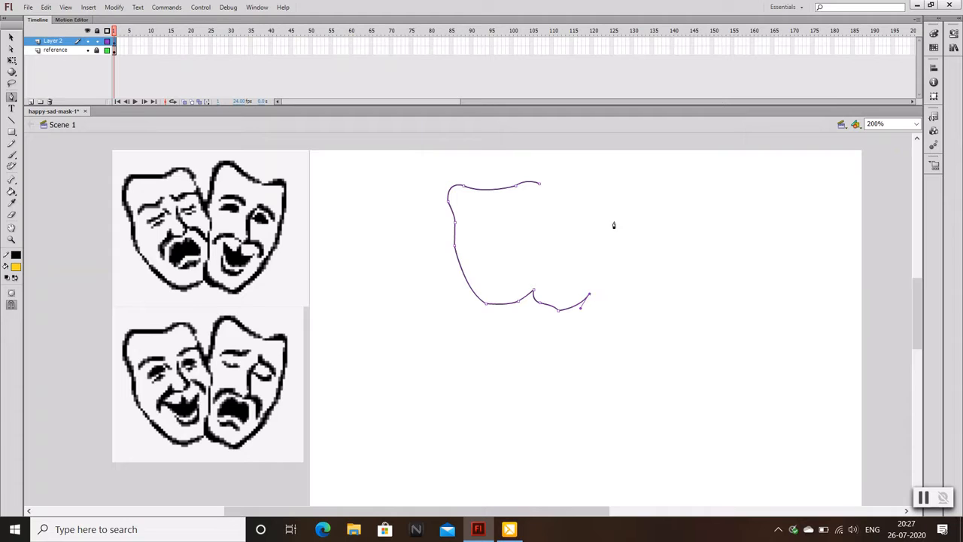
pyautogui.moveTo(625, 193); pyautogui.dragTo(632, 134)
pyautogui.moveTo(608, 189); pyautogui.dragTo(554, 170)
pyautogui.click(547, 188)
pyautogui.click(545, 214)
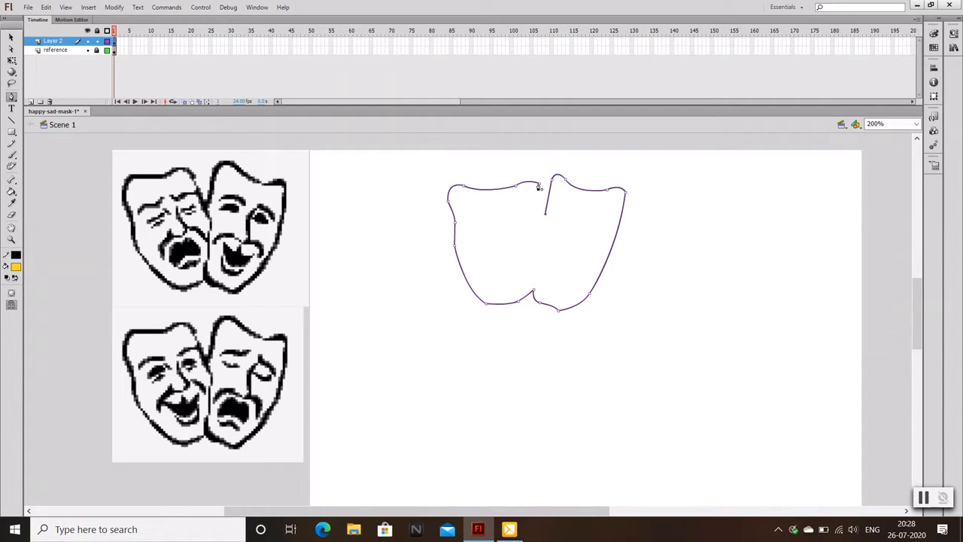
pyautogui.click(539, 185)
pyautogui.click(11, 37)
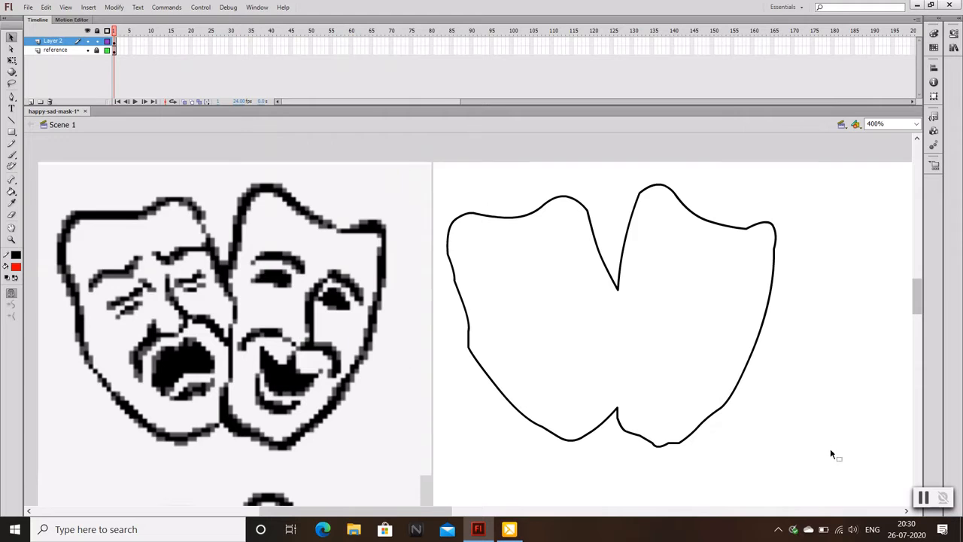
# Step: Select the whole mask outline and set its stroke to 5
pyautogui.hotkey('ctrl', 'a')
pyautogui.click(934, 34)
pyautogui.click(911, 137)
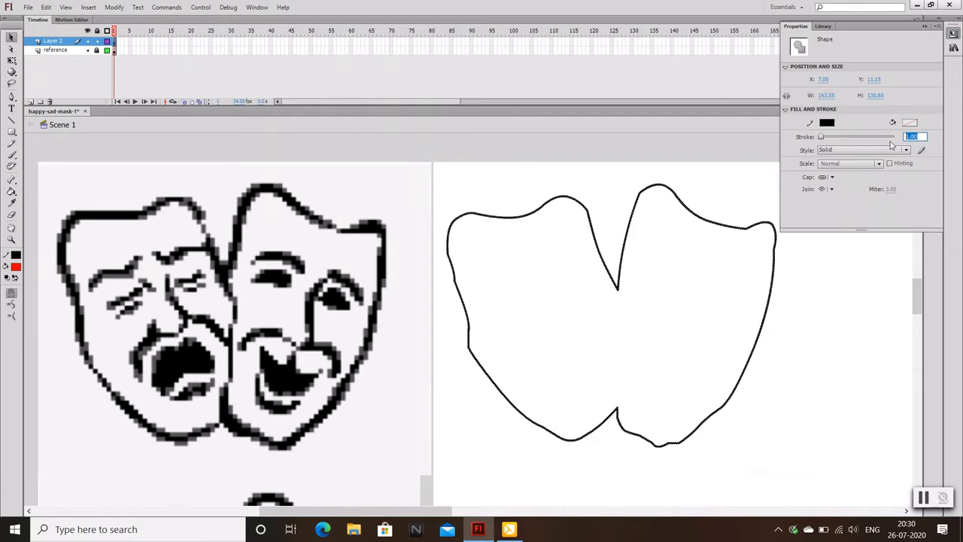
pyautogui.write('5')
pyautogui.press('Return')
pyautogui.click(853, 374)
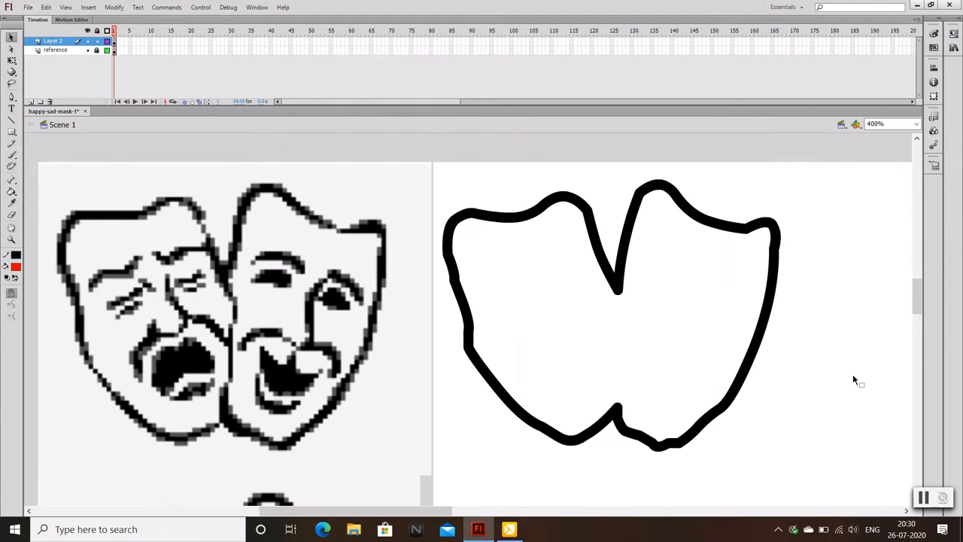
# Step: Draw a straight dividing line between the outline's upper and lower notches and give it a stroke of 3
pyautogui.press('n')
pyautogui.moveTo(617, 291); pyautogui.dragTo(616, 406)
pyautogui.press('v')
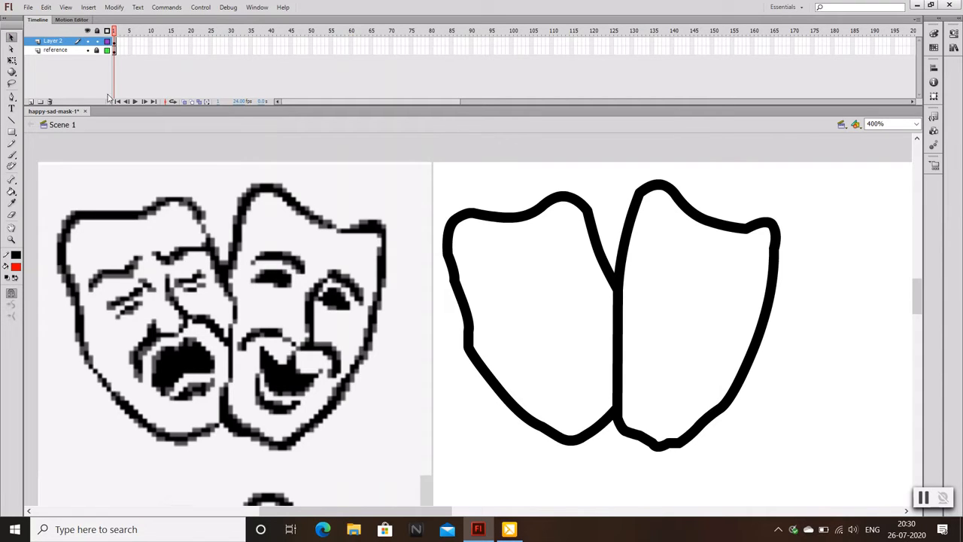
pyautogui.click(617, 316)
pyautogui.click(953, 34)
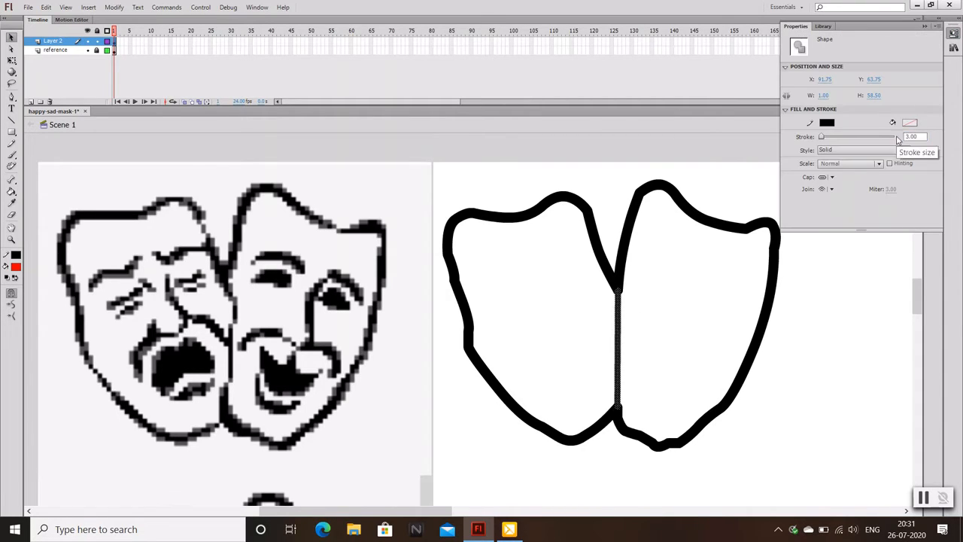
pyautogui.click(925, 26)
pyautogui.click(790, 387)
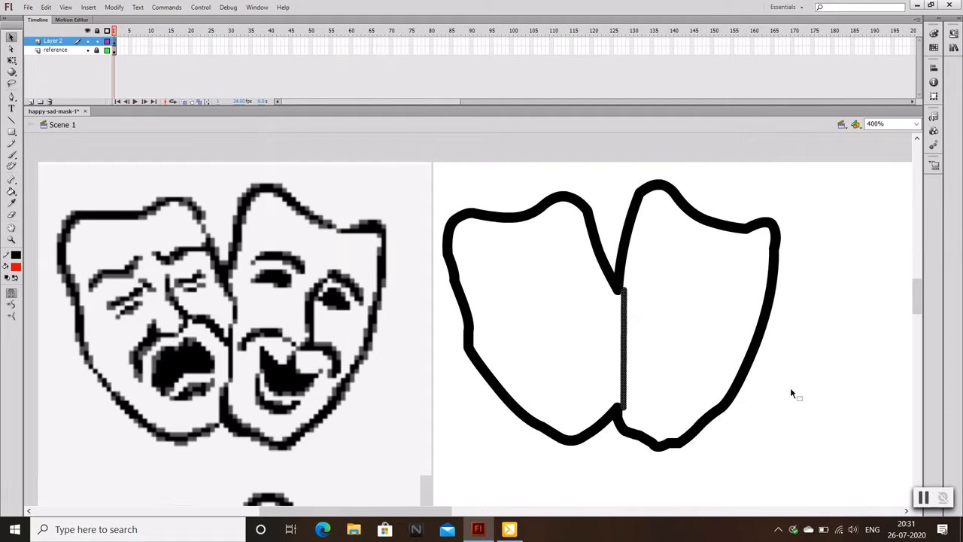
# Step: Bend the dividing line between the masks into a gentle S-curve matching the reference
pyautogui.doubleClick(622, 304)
pyautogui.moveTo(621, 304); pyautogui.dragTo(623, 304)
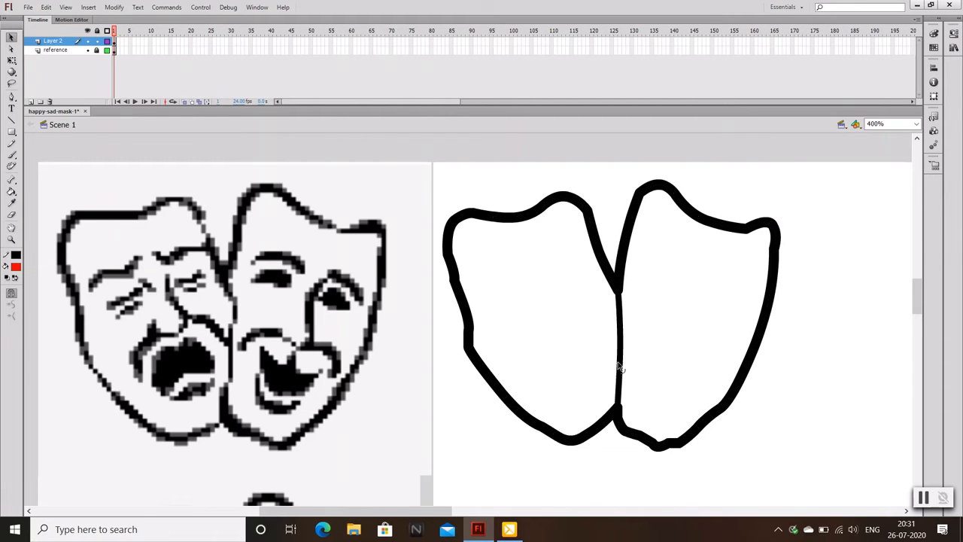
pyautogui.moveTo(621, 363); pyautogui.dragTo(623, 315)
pyautogui.moveTo(621, 379); pyautogui.dragTo(617, 396)
pyautogui.moveTo(619, 357); pyautogui.dragTo(620, 352)
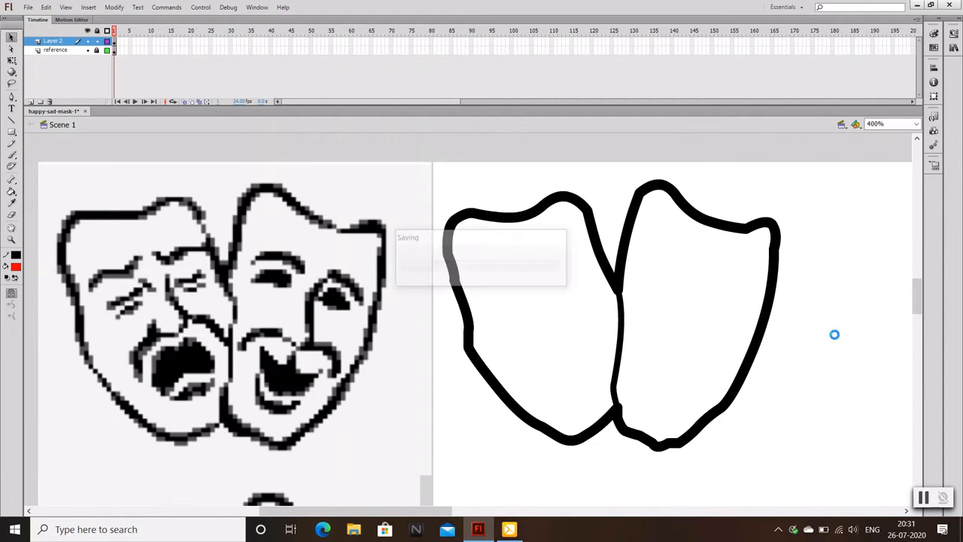
# Step: Draw the left eyebrow outline on the sad mask with the Pen tool and set its stroke to 1
pyautogui.press('p')
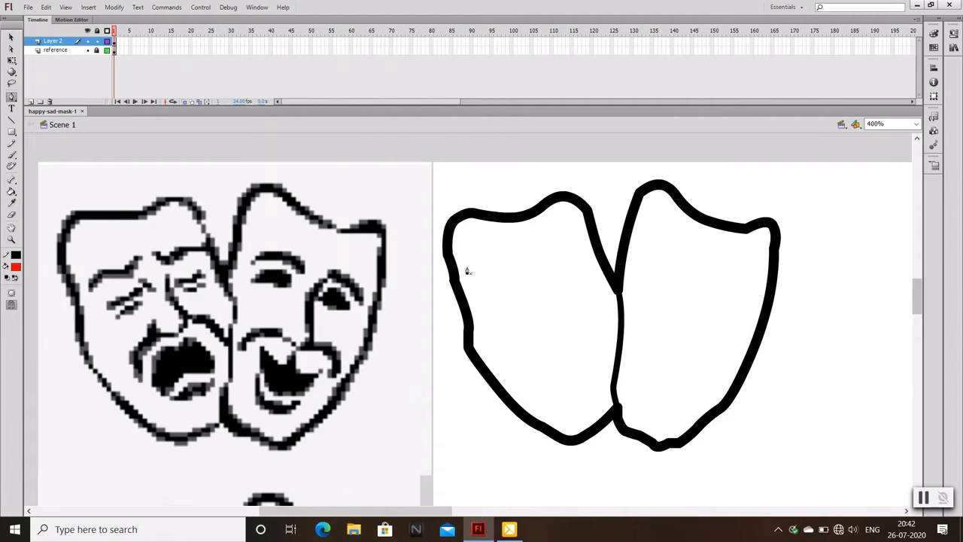
pyautogui.moveTo(479, 259)
pyautogui.mouseDown()
pyautogui.moveTo(470, 259)
pyautogui.moveTo(516, 246)
pyautogui.moveTo(498, 270)
pyautogui.moveTo(475, 269)
pyautogui.mouseUp()
pyautogui.click(11, 37)
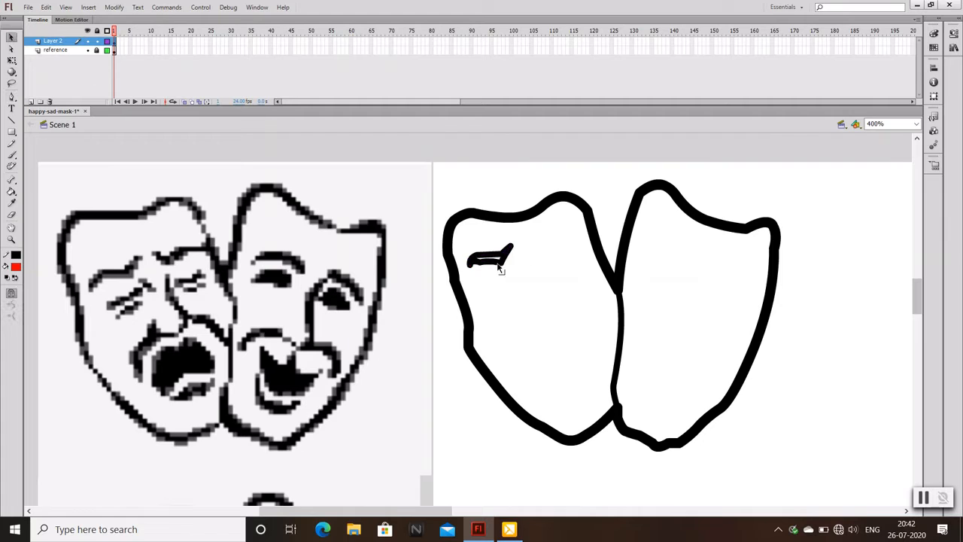
pyautogui.click(953, 33)
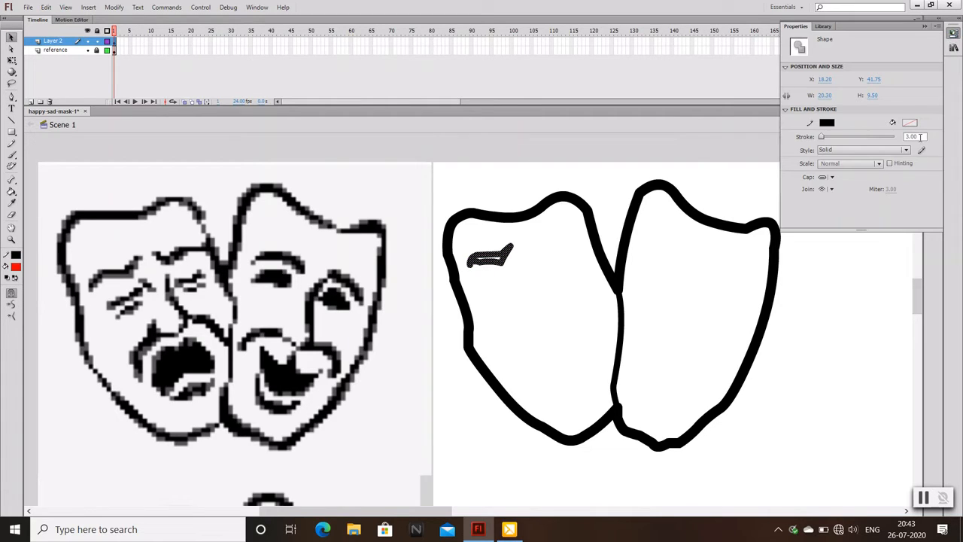
pyautogui.click(912, 136)
pyautogui.write('1')
pyautogui.press('Return')
pyautogui.click(924, 27)
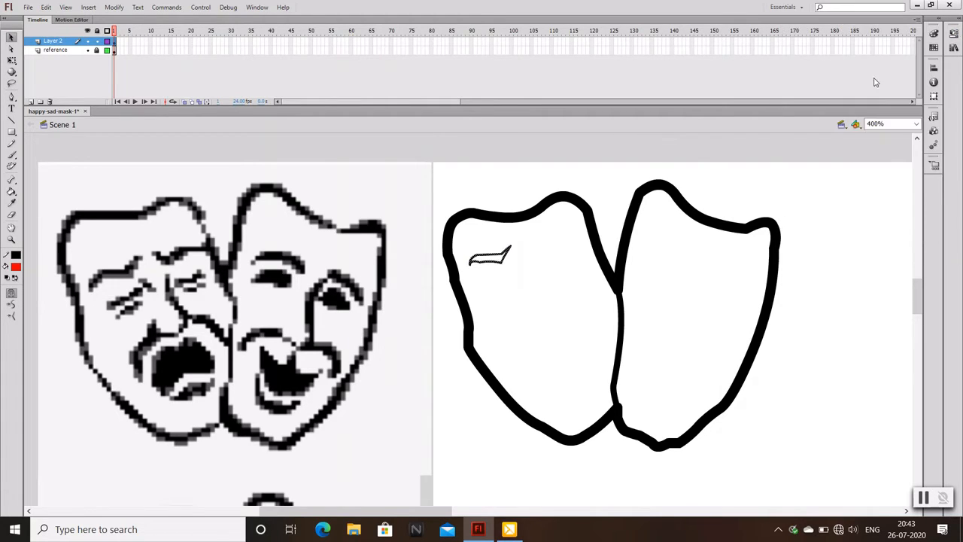
# Step: Fill the sad mask's left eyebrow with black using the Paint Bucket
pyautogui.click(11, 191)
pyautogui.click(16, 267)
pyautogui.click(21, 286)
pyautogui.click(490, 263)
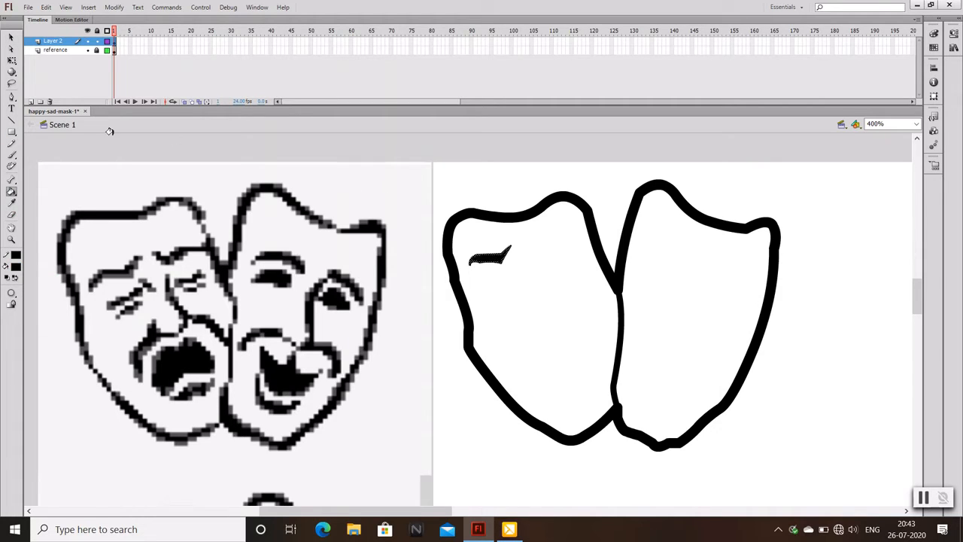
pyautogui.click(11, 37)
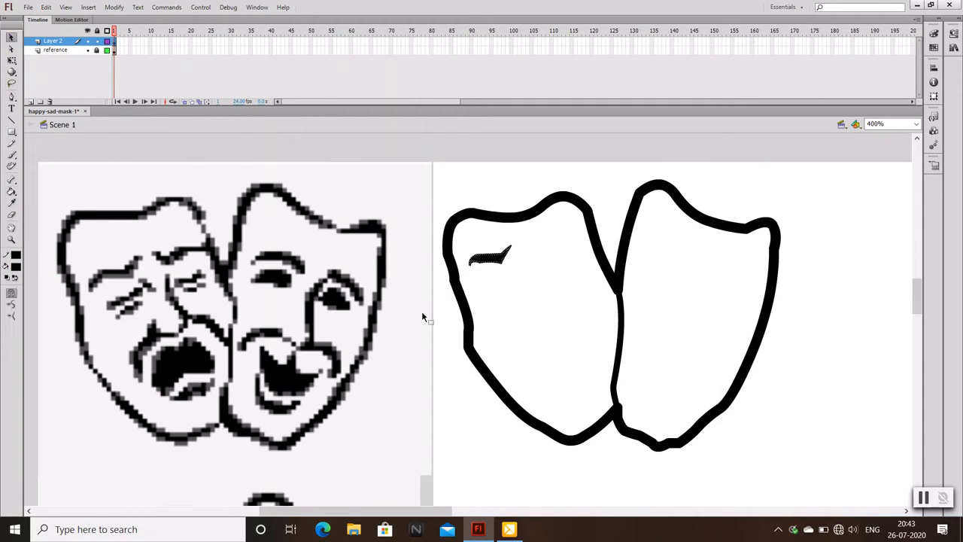
# Step: Reshape the sad mask's left eyebrow and enlarge it slightly with Free Transform
pyautogui.click(503, 267)
pyautogui.click(494, 293)
pyautogui.moveTo(524, 230)
pyautogui.mouseDown()
pyautogui.moveTo(467, 279)
pyautogui.moveTo(522, 272)
pyautogui.moveTo(480, 268)
pyautogui.mouseUp()
pyautogui.press('q')
pyautogui.click(482, 291)
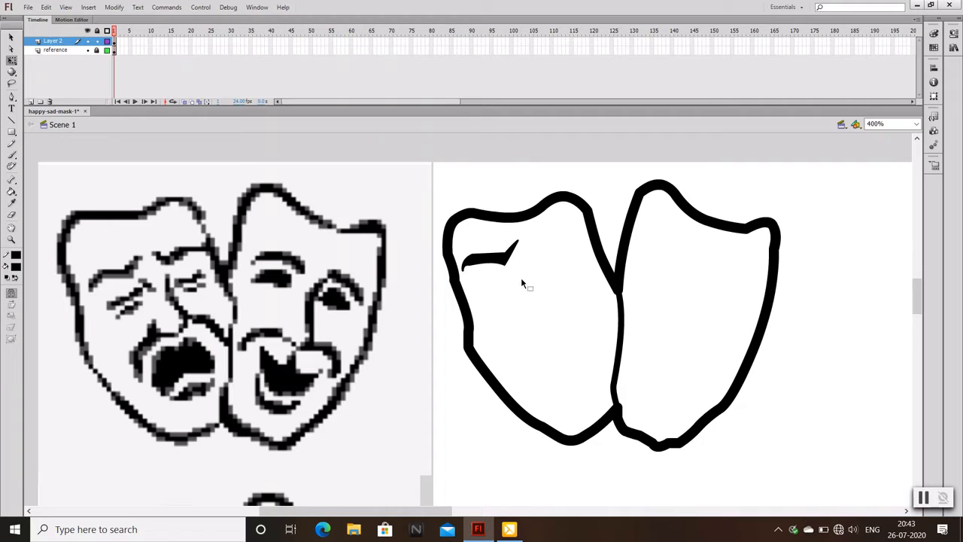
# Step: Draw the sad mask's right eyebrow as a closed pen shape and fill it with black
pyautogui.press('p')
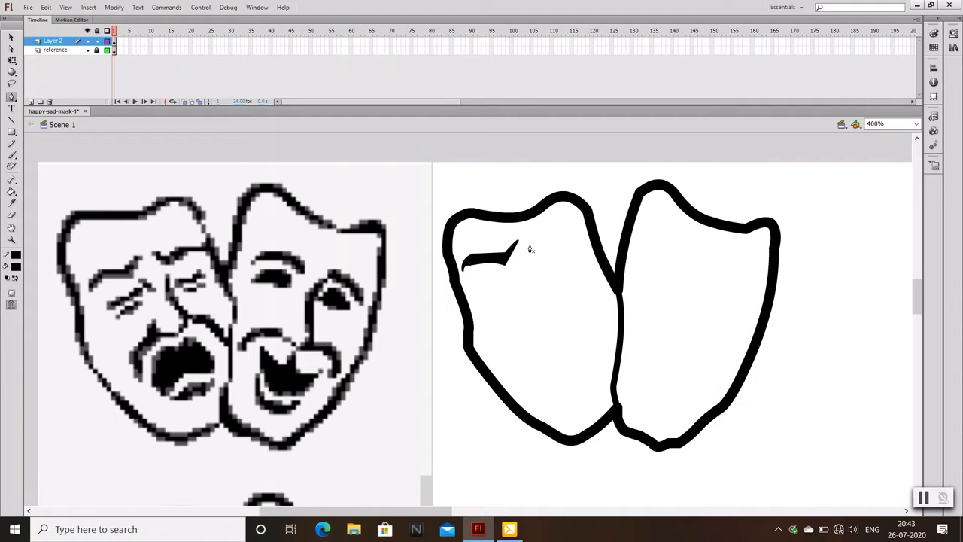
pyautogui.click(538, 256)
pyautogui.click(560, 245)
pyautogui.click(579, 243)
pyautogui.moveTo(552, 238); pyautogui.dragTo(542, 240)
pyautogui.click(551, 237)
pyautogui.click(532, 244)
pyautogui.hotkey('ctrl', 'z')
pyautogui.click(532, 245)
pyautogui.click(528, 238)
pyautogui.click(12, 192)
# Step: Draw the short curved crease between the eyebrows and the hooked nose line on the sad mask with the Pen tool
pyautogui.press('p')
pyautogui.moveTo(525, 283); pyautogui.dragTo(528, 292)
pyautogui.click(12, 36)
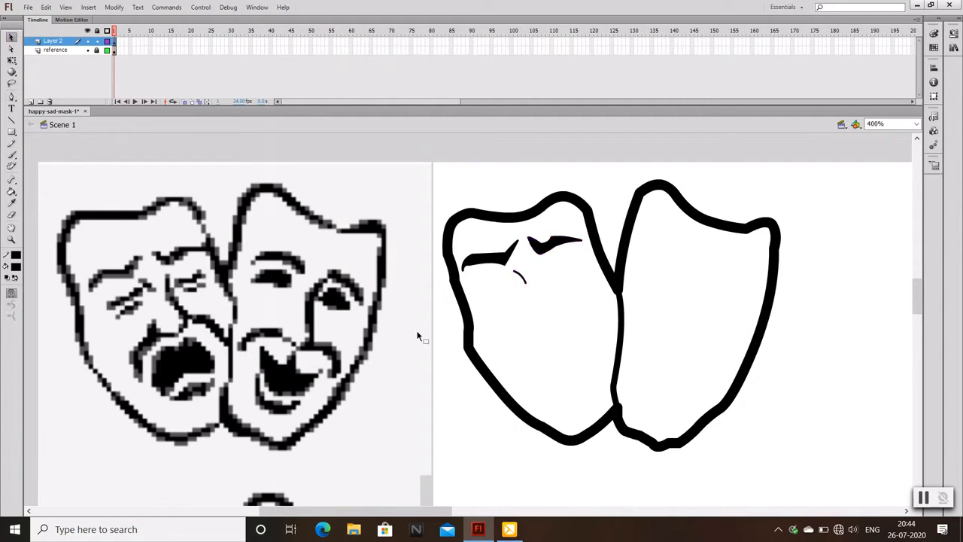
pyautogui.press('p')
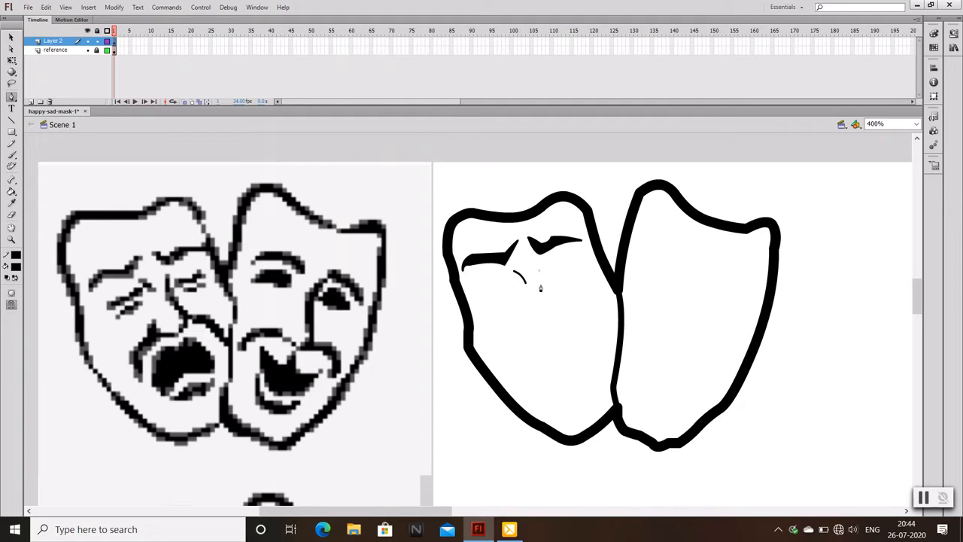
pyautogui.moveTo(540, 288); pyautogui.dragTo(542, 292)
pyautogui.moveTo(554, 331); pyautogui.dragTo(536, 347)
pyautogui.click(11, 38)
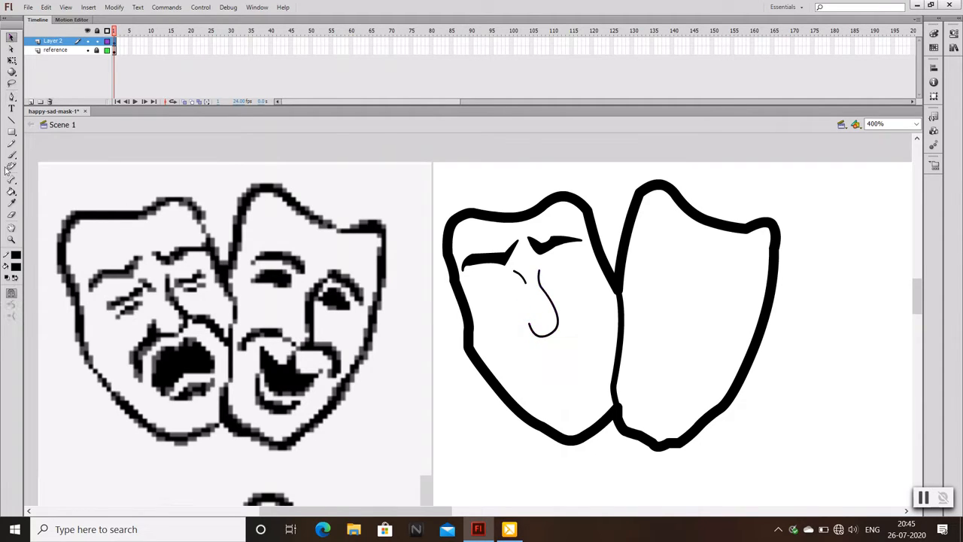
# Step: Draw two slanted closed-eye lines below the sad mask's left eyebrow
pyautogui.click(12, 97)
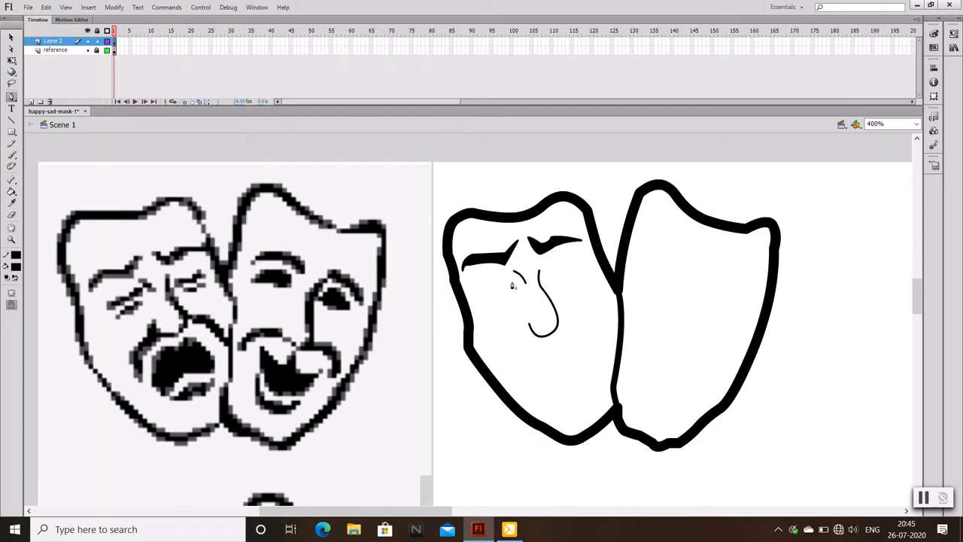
pyautogui.moveTo(478, 292); pyautogui.dragTo(483, 299)
pyautogui.hotkey('ctrl', 'z')
pyautogui.click(12, 38)
pyautogui.click(504, 365)
pyautogui.press('p')
pyautogui.moveTo(506, 293); pyautogui.dragTo(519, 289)
pyautogui.press('v')
# Step: Draw two short slanted closed-eye lines below the sad mask's right eyebrow
pyautogui.press('p')
pyautogui.moveTo(575, 263); pyautogui.dragTo(580, 260)
pyautogui.press('v')
pyautogui.press('p')
pyautogui.doubleClick(585, 265)
pyautogui.press('v')
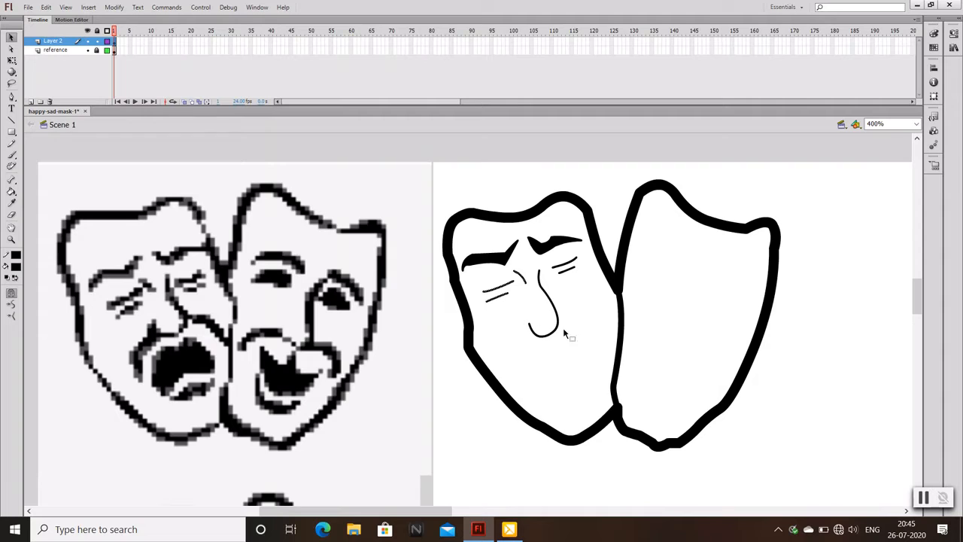
# Step: Select the sad mask's nose, crease and closed-eye lines together and set their stroke to 3
pyautogui.keyDown('shift'); pyautogui.doubleClick(558, 326); pyautogui.keyUp('shift')
pyautogui.keyDown('shift'); pyautogui.click(559, 326); pyautogui.keyUp('shift')
pyautogui.keyDown('shift'); pyautogui.click(558, 326); pyautogui.keyUp('shift')
pyautogui.click(954, 35)
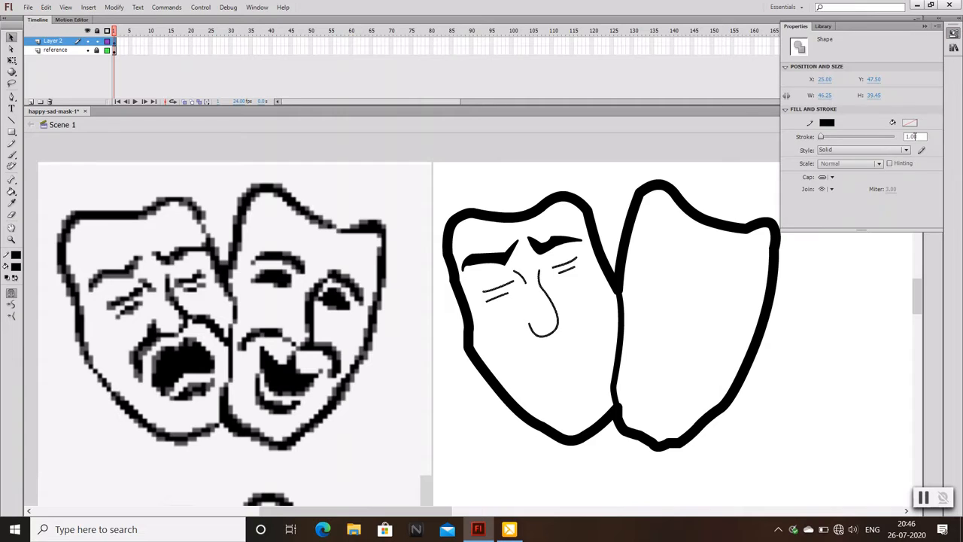
pyautogui.moveTo(925, 137); pyautogui.dragTo(875, 140)
pyautogui.write('3')
pyautogui.press('Return')
pyautogui.click(822, 283)
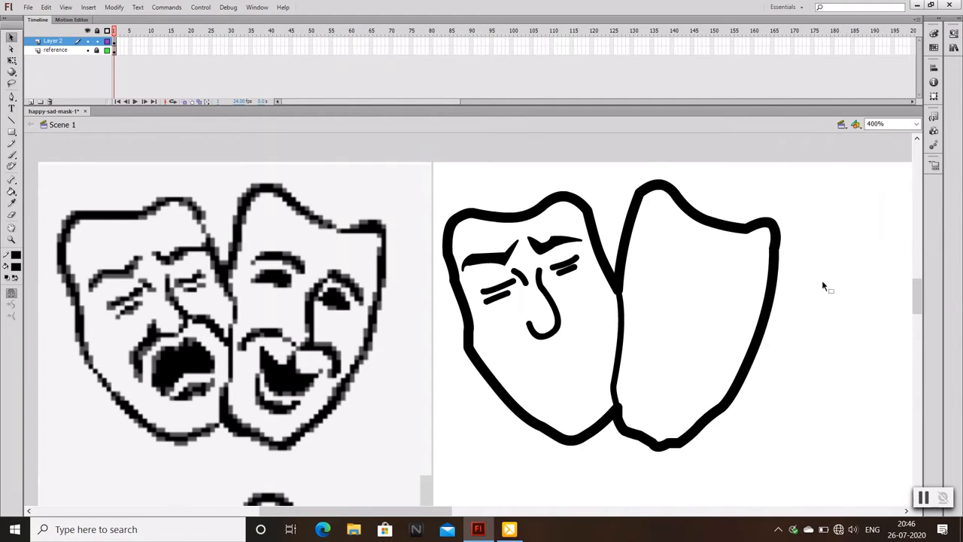
# Step: Bend the sad mask's closed-eye lines into wavy curves and save the document with auto-recovery enabled
pyautogui.click(569, 267)
pyautogui.click(557, 266)
pyautogui.keyDown('shift'); pyautogui.click(574, 260); pyautogui.keyUp('shift')
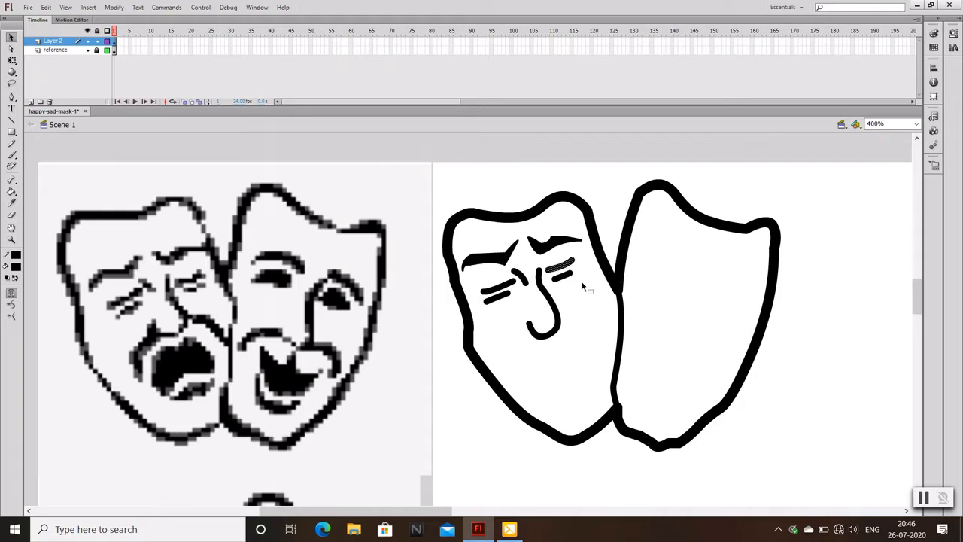
pyautogui.click(574, 225)
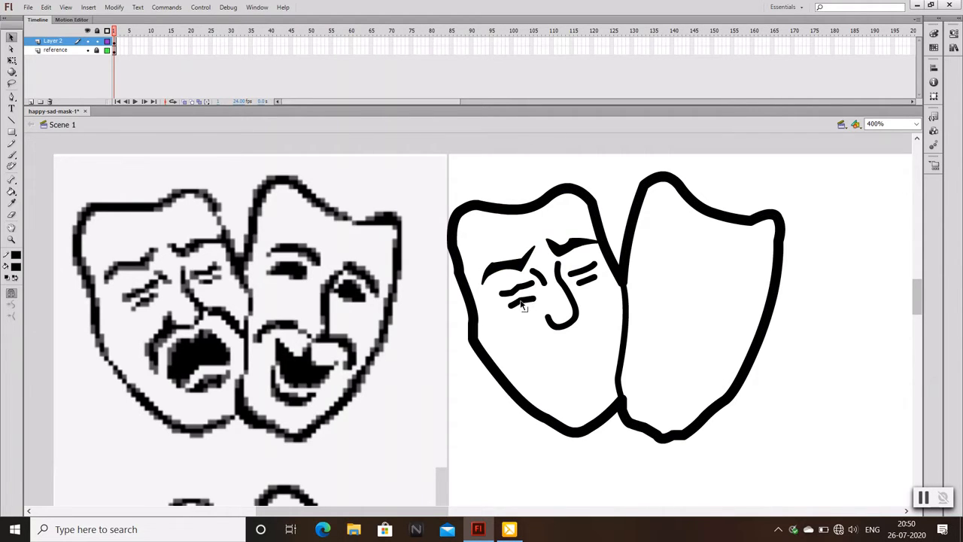
pyautogui.moveTo(531, 300); pyautogui.dragTo(524, 310)
pyautogui.hotkey('ctrl', 'a')
pyautogui.moveTo(574, 275); pyautogui.dragTo(591, 280)
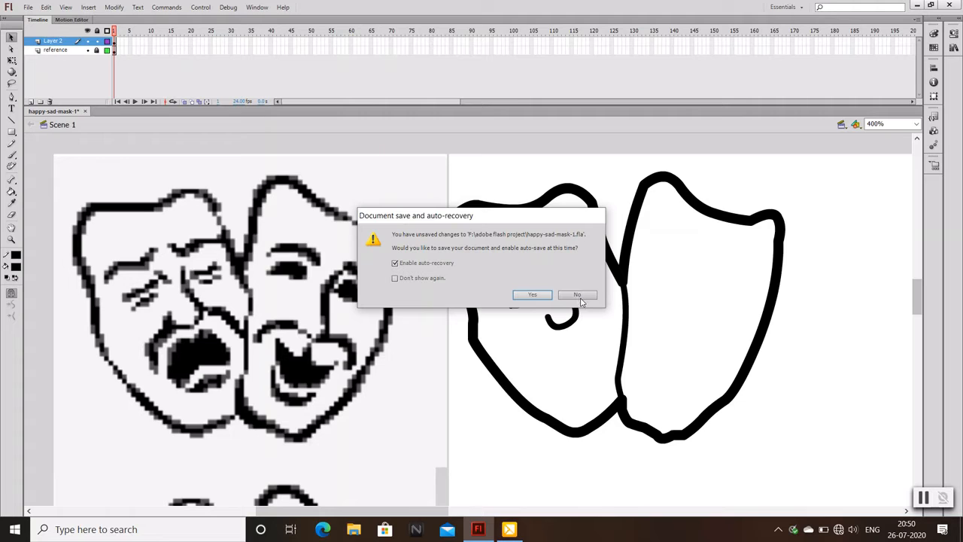
pyautogui.click(534, 294)
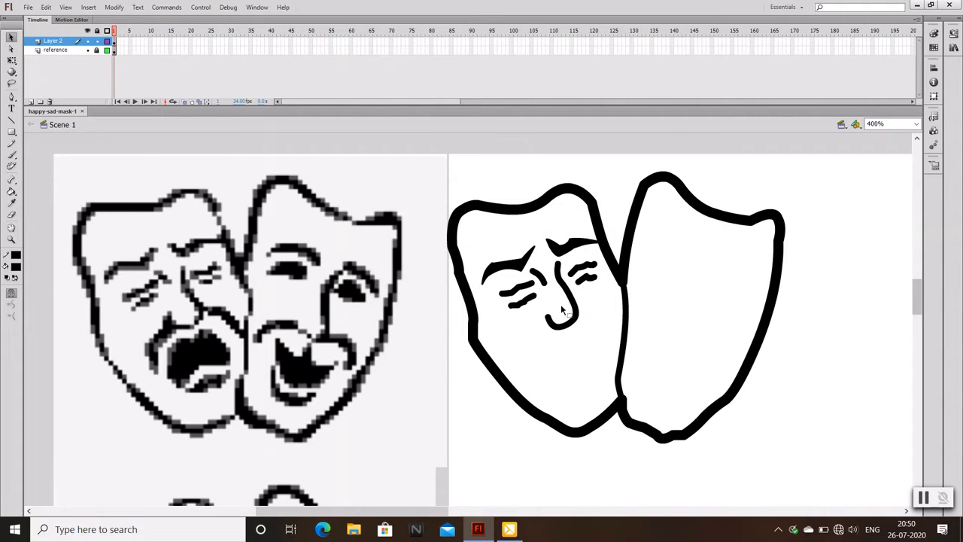
pyautogui.moveTo(589, 284); pyautogui.dragTo(591, 286)
pyautogui.moveTo(497, 267)
pyautogui.mouseDown()
pyautogui.moveTo(484, 268)
pyautogui.moveTo(512, 260)
pyautogui.moveTo(497, 276)
pyautogui.mouseUp()
pyautogui.hotkey('ctrl', 'z')
# Step: Draw the outer edge of the sad mask's left cheek fold from the lower cheek up to the nose
pyautogui.scroll(-2, 589, 374)
pyautogui.press('p')
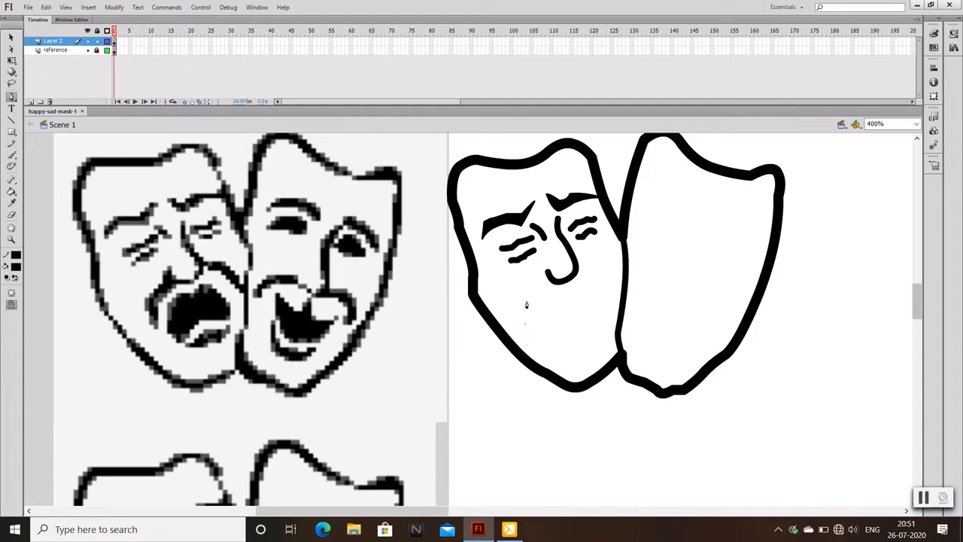
pyautogui.moveTo(527, 305); pyautogui.dragTo(532, 292)
pyautogui.click(536, 295)
pyautogui.click(544, 268)
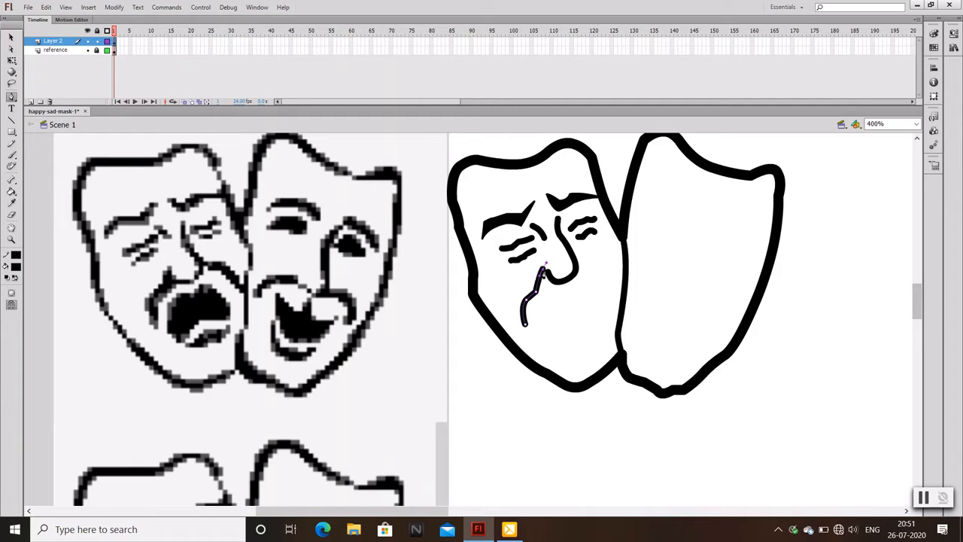
# Step: Draw the inner edge of the left cheek fold from the nose down to a point and close the shape
pyautogui.click(576, 284)
pyautogui.doubleClick(558, 218)
pyautogui.hotkey('ctrl', 'z')
pyautogui.moveTo(557, 288)
pyautogui.mouseDown()
pyautogui.moveTo(574, 294)
pyautogui.moveTo(559, 293)
pyautogui.mouseUp()
pyautogui.doubleClick(541, 301)
pyautogui.hotkey('ctrl', 'z')
pyautogui.moveTo(552, 288); pyautogui.dragTo(553, 292)
pyautogui.click(535, 316)
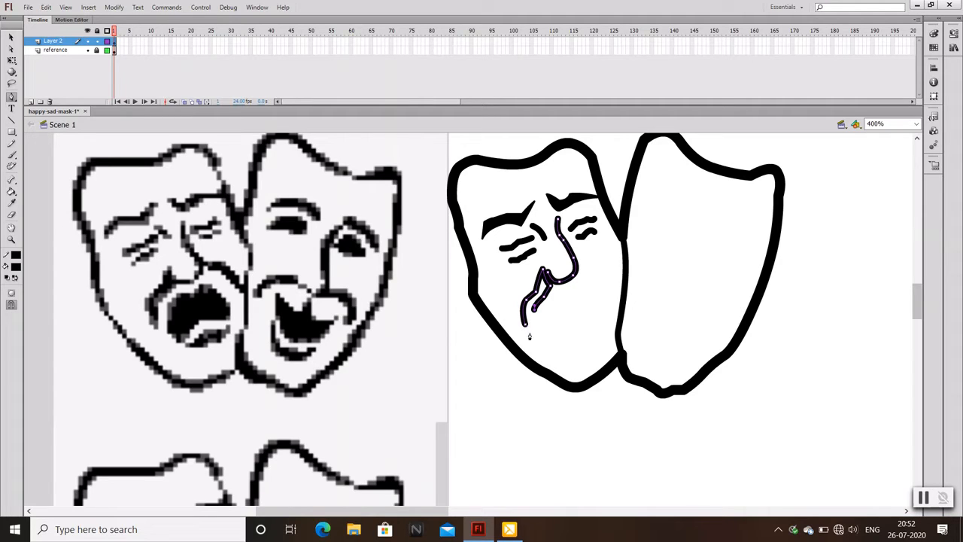
pyautogui.click(532, 332)
pyautogui.click(526, 326)
pyautogui.press('v')
# Step: Draw the sad mask's right cheek fold as a closed shape from the nose to the dividing line, and save the document
pyautogui.press('p')
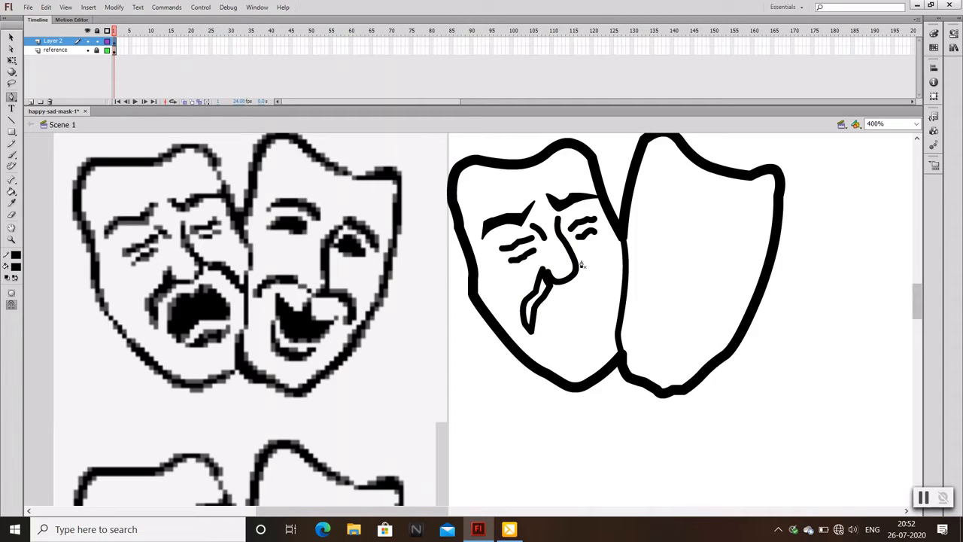
pyautogui.click(580, 265)
pyautogui.press('v')
pyautogui.press('p')
pyautogui.click(594, 263)
pyautogui.moveTo(618, 289); pyautogui.dragTo(623, 298)
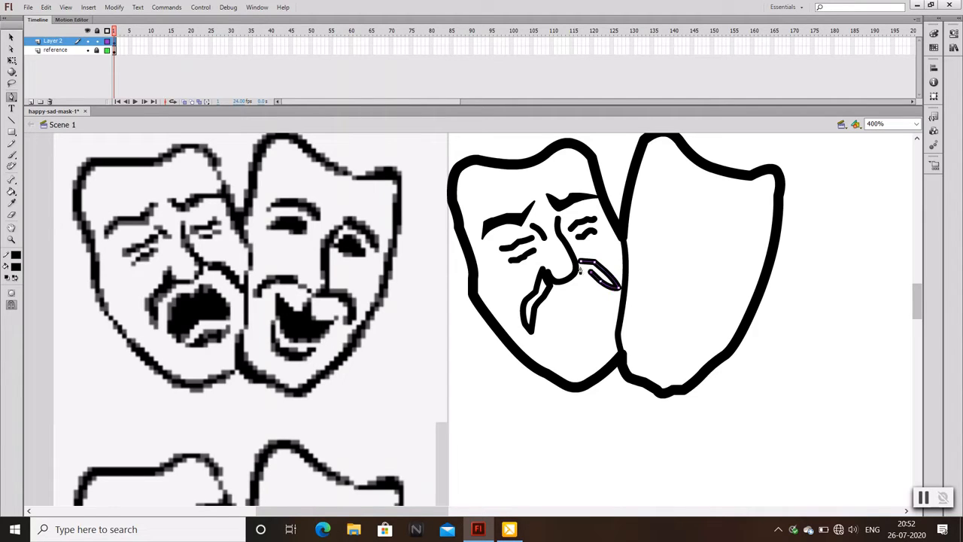
pyautogui.click(580, 267)
pyautogui.click(10, 37)
pyautogui.hotkey('ctrl', 's')
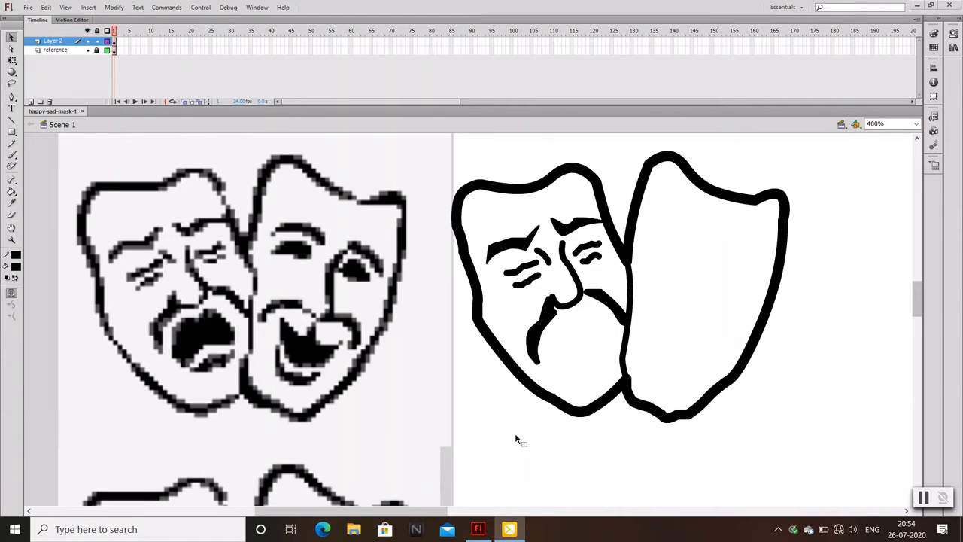
# Step: With the Pen tool and a thinner stroke, draw the left side of the sad mask's open mouth up to the notch in its upper edge
pyautogui.click(514, 433)
pyautogui.press('p')
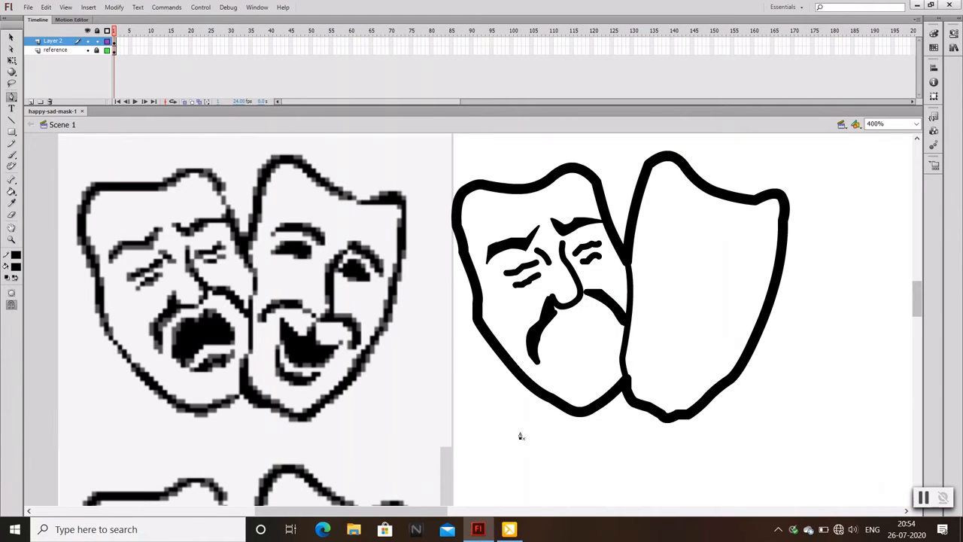
pyautogui.click(560, 370)
pyautogui.click(953, 33)
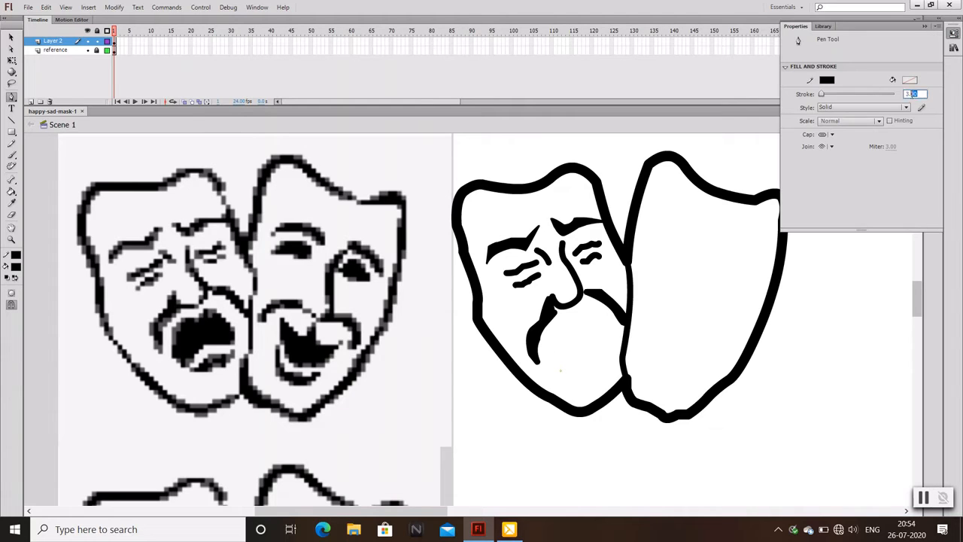
pyautogui.click(924, 26)
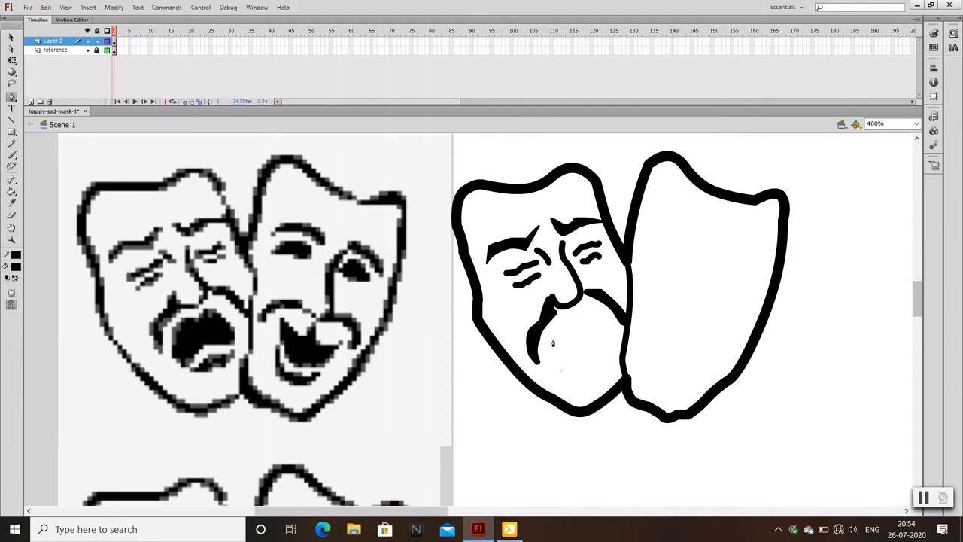
pyautogui.moveTo(549, 340); pyautogui.dragTo(601, 319)
pyautogui.click(550, 340)
pyautogui.click(577, 320)
# Step: Continue the sad mask's mouth outline over the right side and back along the stepped lower edge, closing the shape
pyautogui.click(593, 311)
pyautogui.click(608, 335)
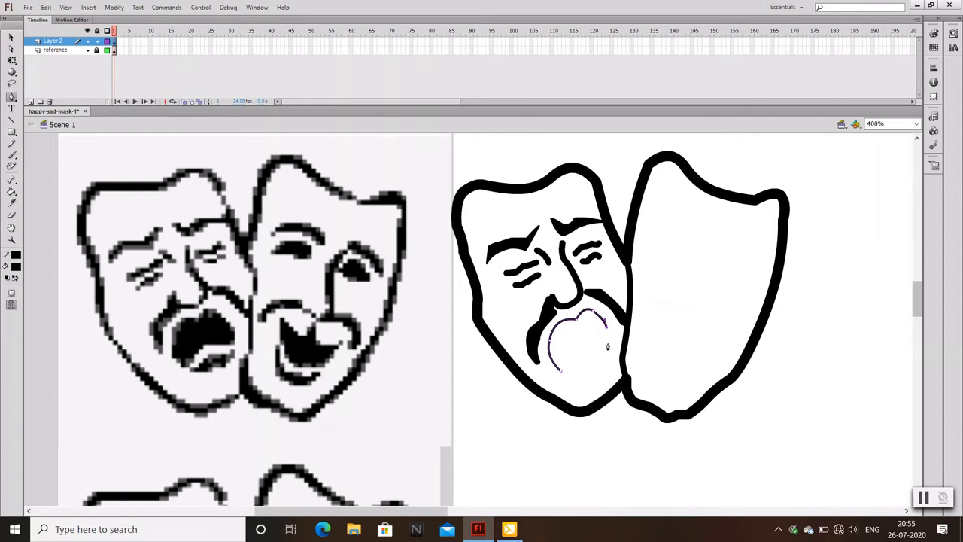
pyautogui.click(609, 349)
pyautogui.click(581, 350)
pyautogui.moveTo(568, 378); pyautogui.dragTo(545, 358)
# Step: Draw the sad mask's lower lip as a closed shape just beneath the open mouth, redoing its curved underside
pyautogui.moveTo(602, 360); pyautogui.dragTo(612, 351)
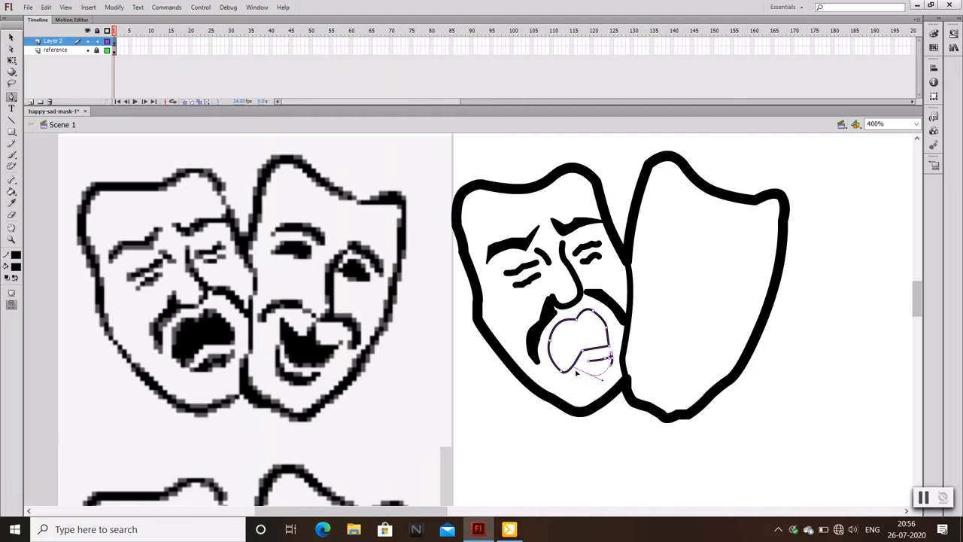
pyautogui.hotkey('ctrl', 'z')
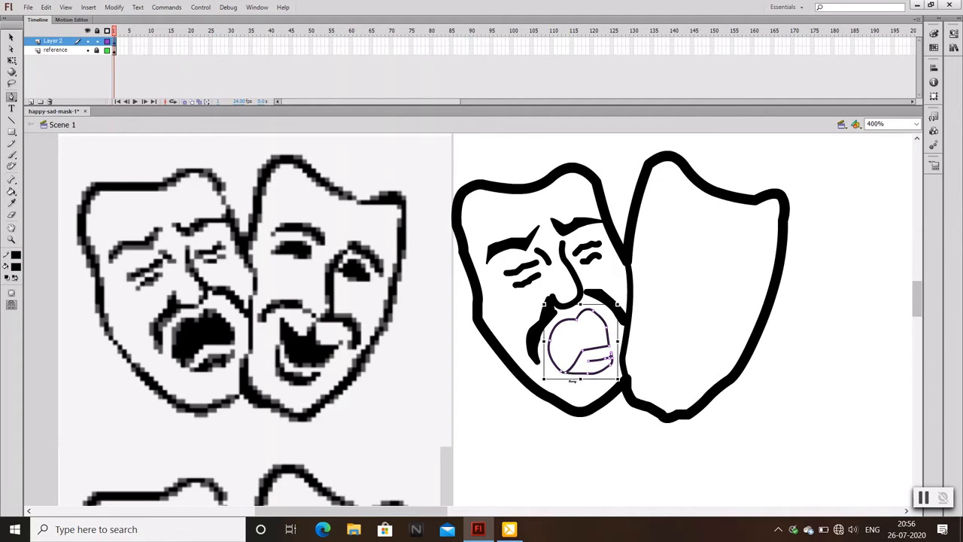
pyautogui.moveTo(568, 381); pyautogui.dragTo(560, 373)
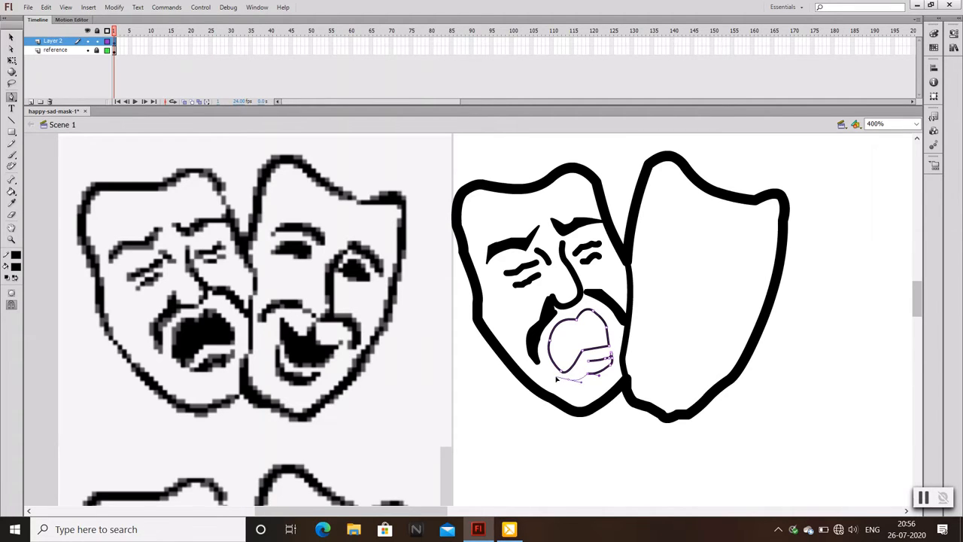
pyautogui.moveTo(588, 362); pyautogui.dragTo(590, 356)
pyautogui.click(11, 36)
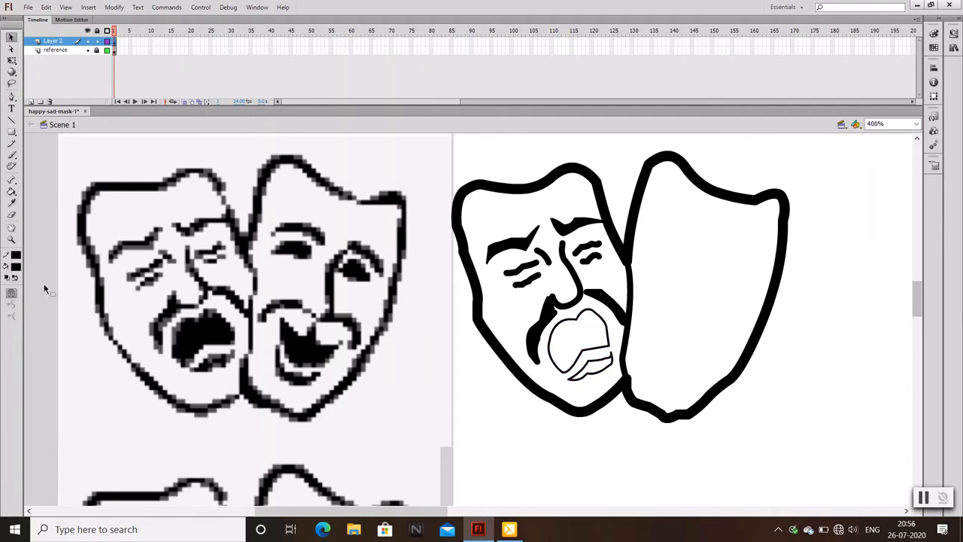
# Step: Fill the sad mask's mouth and lower lip with black and save the document
pyautogui.click(11, 191)
pyautogui.click(562, 344)
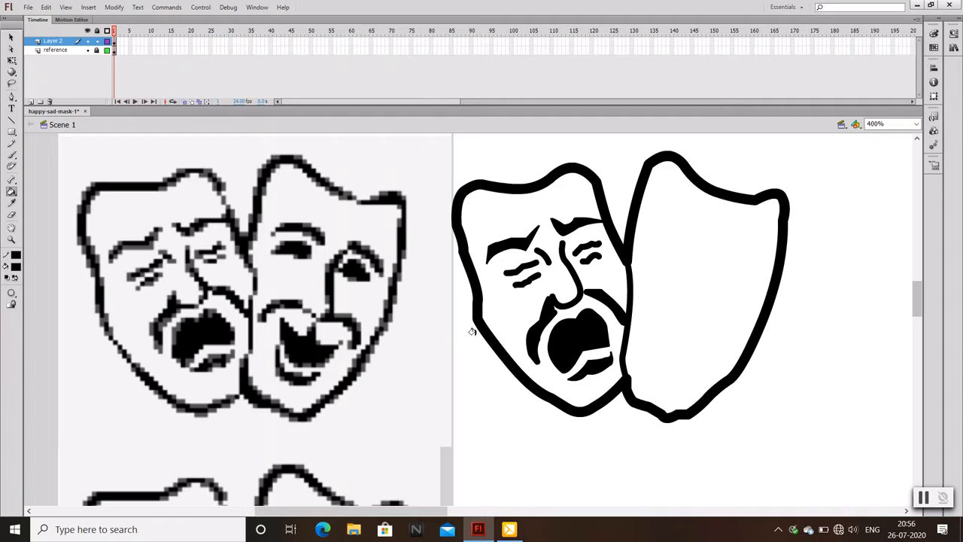
pyautogui.click(11, 36)
pyautogui.hotkey('ctrl', 's')
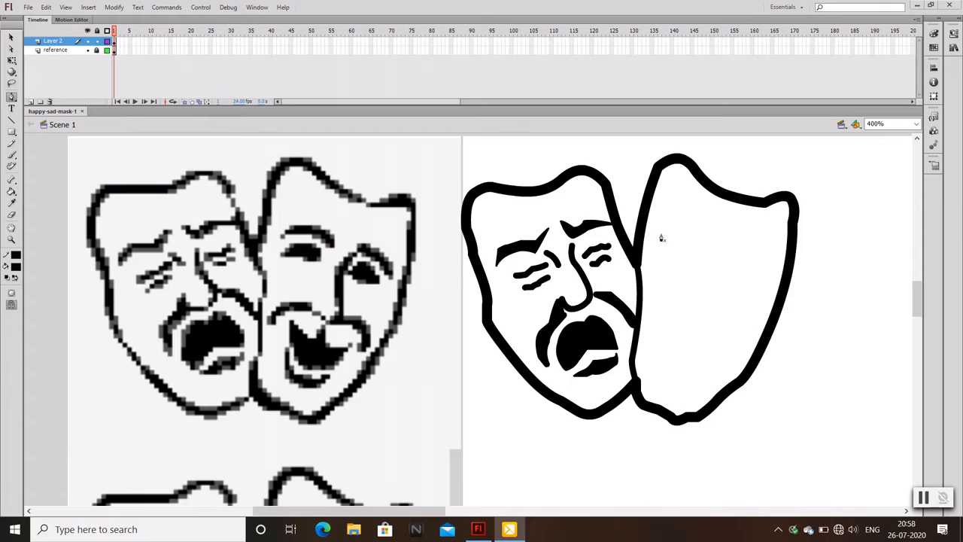
# Step: Draw the upper arc of the happy mask's left eyebrow and round its inner end, undoing misplaced points
pyautogui.press('v')
pyautogui.press('k')
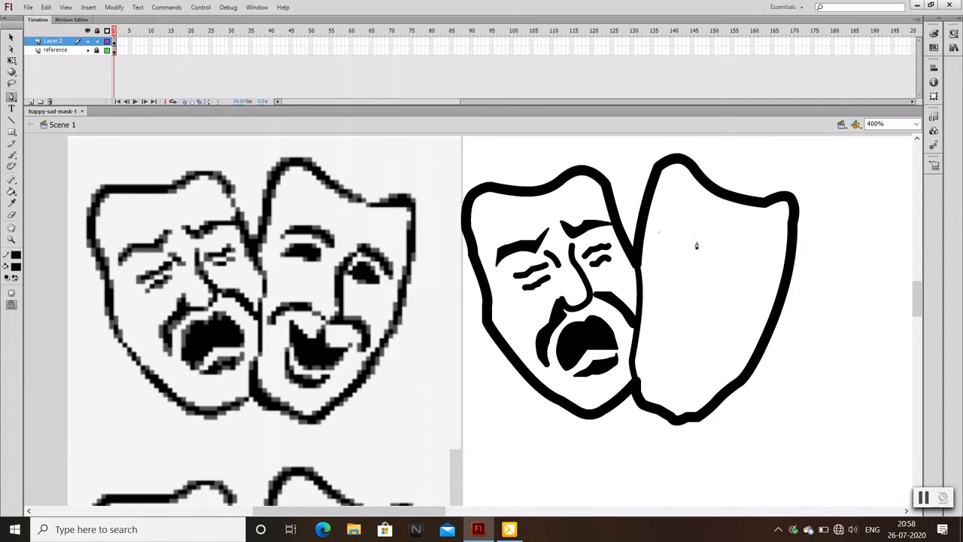
pyautogui.moveTo(700, 238); pyautogui.dragTo(650, 246)
pyautogui.click(699, 240)
pyautogui.click(693, 244)
pyautogui.hotkey('ctrl', 'z')
pyautogui.hotkey('ctrl', 'z')
pyautogui.hotkey('ctrl', 'z')
pyautogui.hotkey('ctrl', 'y')
pyautogui.moveTo(660, 233)
pyautogui.mouseDown()
pyautogui.moveTo(658, 241)
pyautogui.moveTo(652, 235)
pyautogui.mouseUp()
pyautogui.hotkey('ctrl', 'z')
pyautogui.hotkey('ctrl', '=')
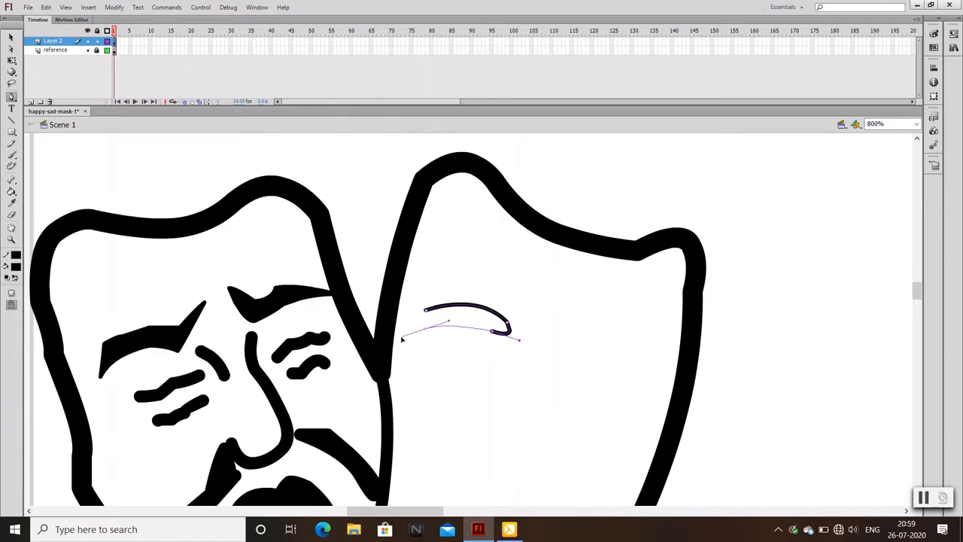
# Step: Complete the lower edge of the happy mask's left eyebrow and close the shape at its outer end
pyautogui.moveTo(425, 328); pyautogui.dragTo(435, 309)
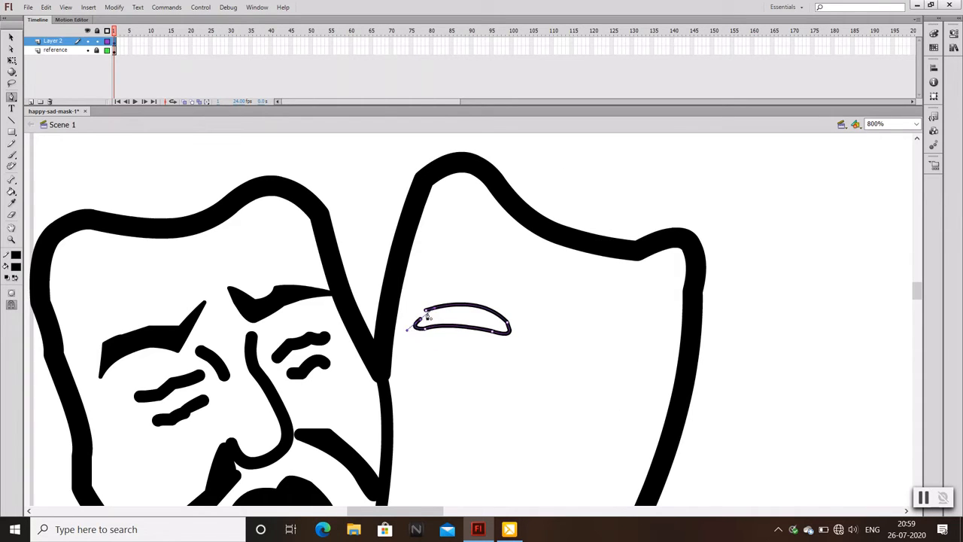
pyautogui.click(421, 319)
pyautogui.click(426, 314)
pyautogui.press('v')
pyautogui.hotkey('ctrl', 'a')
pyautogui.moveTo(431, 311); pyautogui.dragTo(389, 308)
pyautogui.hotkey('ctrl', '=')
pyautogui.hotkey('ctrl', '-')
pyautogui.hotkey('ctrl', '-')
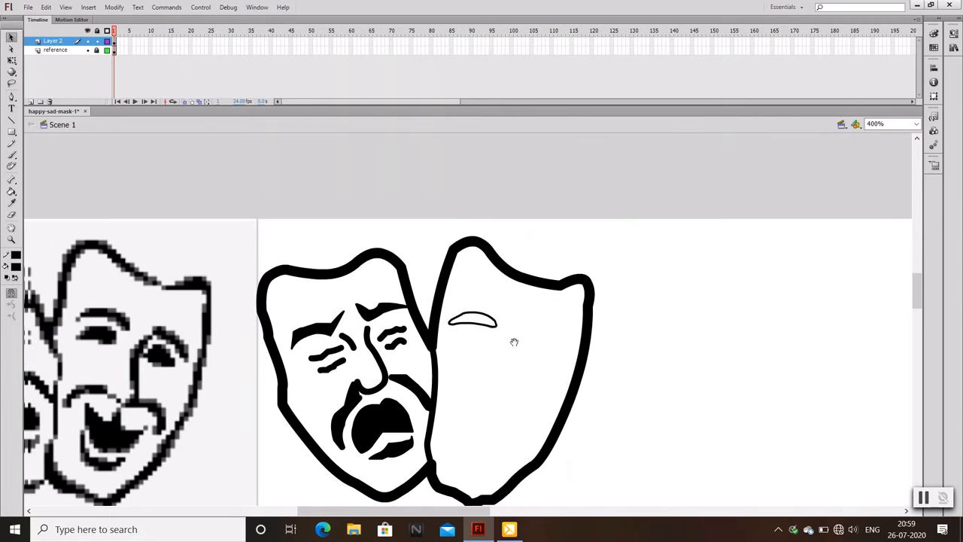
# Step: Draw the happy mask's right eyebrow as a closed arched shape tapering to a point at its outer end
pyautogui.press('p')
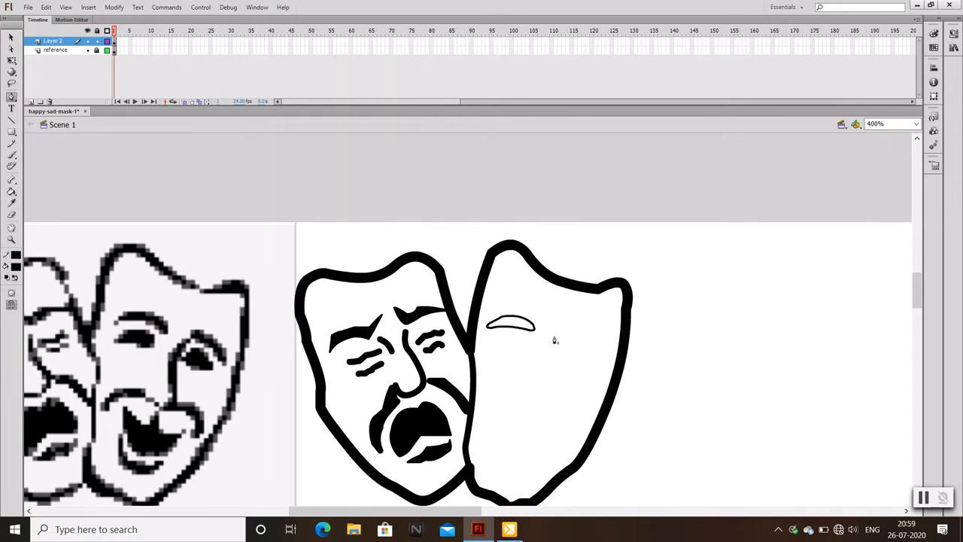
pyautogui.moveTo(593, 357); pyautogui.dragTo(594, 367)
pyautogui.click(593, 357)
pyautogui.press('Escape')
pyautogui.click(567, 330)
pyautogui.moveTo(558, 335); pyautogui.dragTo(568, 340)
# Step: Start the happy mask's nose line with a short slanted segment below the inner end of the right eyebrow
pyautogui.press('v')
pyautogui.press('p')
pyautogui.click(553, 341)
pyautogui.hotkey('ctrl', 'z')
pyautogui.hotkey('ctrl', 'z')
pyautogui.hotkey('ctrl', '=')
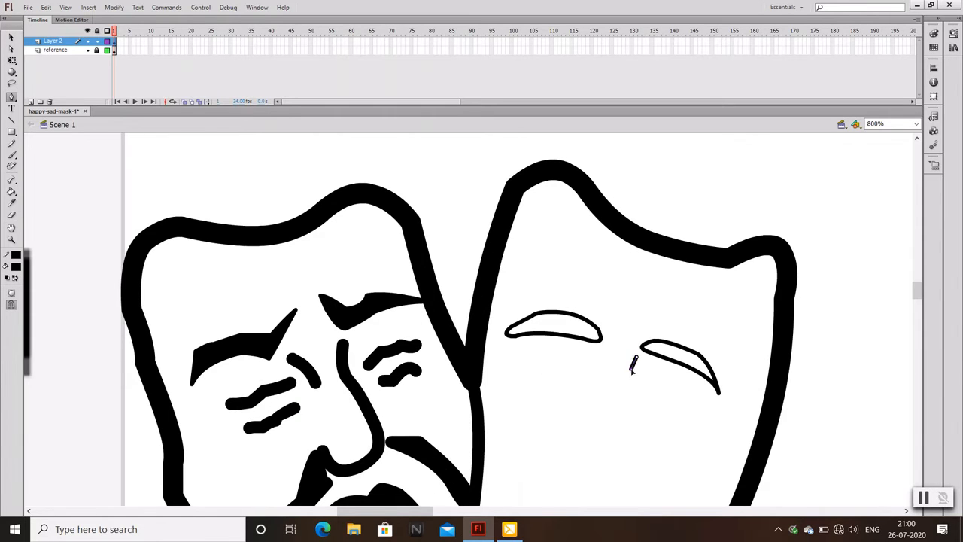
pyautogui.hotkey('ctrl', '-')
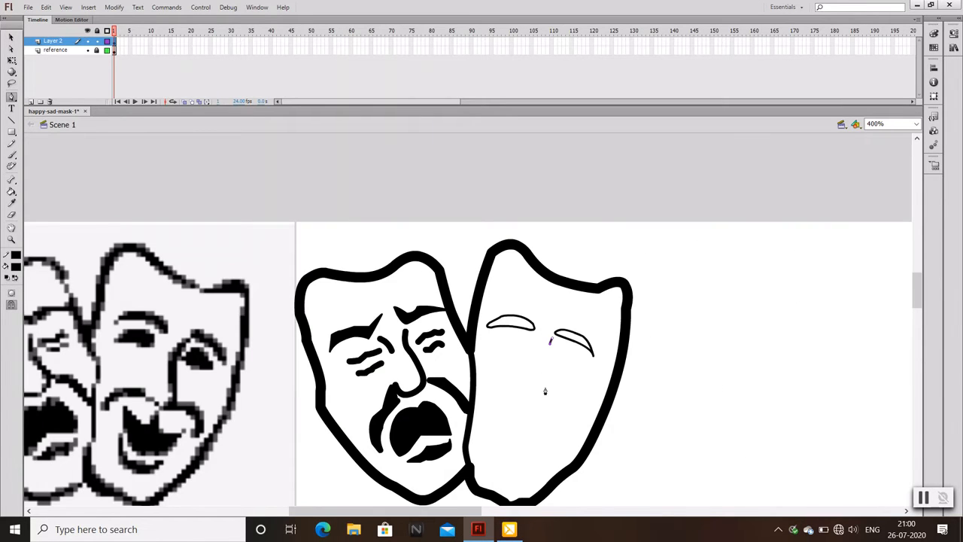
# Step: Extend the happy mask's nose line down to the nose base and back up, closing it as a narrow shape
pyautogui.moveTo(544, 391); pyautogui.dragTo(532, 410)
pyautogui.moveTo(541, 391); pyautogui.dragTo(543, 390)
pyautogui.click(538, 373)
pyautogui.click(540, 352)
pyautogui.click(552, 342)
# Step: Bend the happy mask's eyebrows into fuller arches and fill both eyebrows and the nose line with black
pyautogui.click(11, 37)
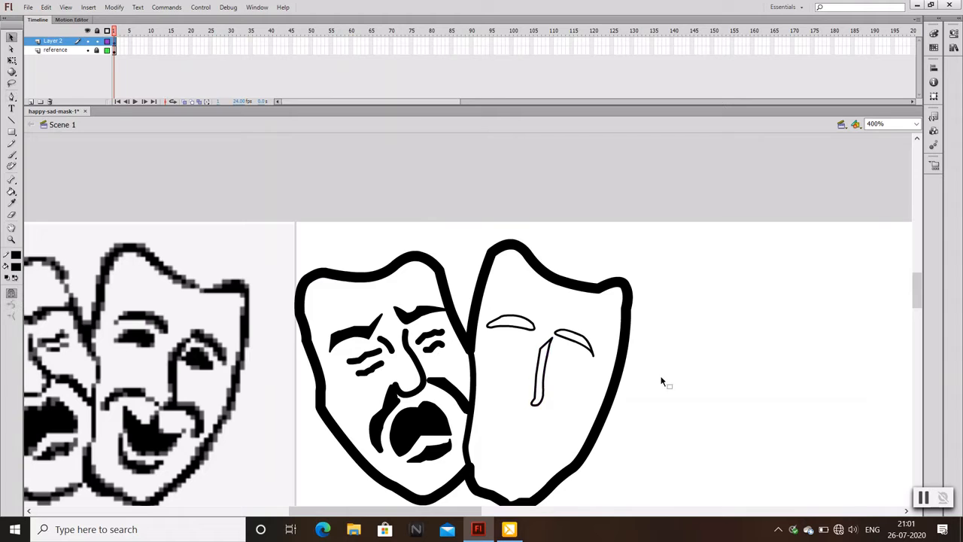
pyautogui.click(684, 384)
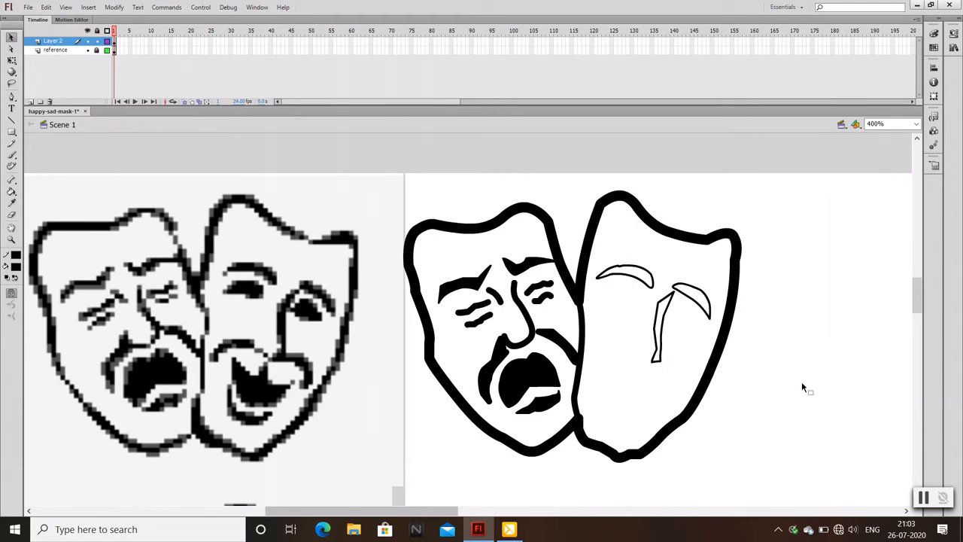
pyautogui.click(11, 191)
pyautogui.click(611, 273)
pyautogui.click(693, 293)
pyautogui.click(658, 310)
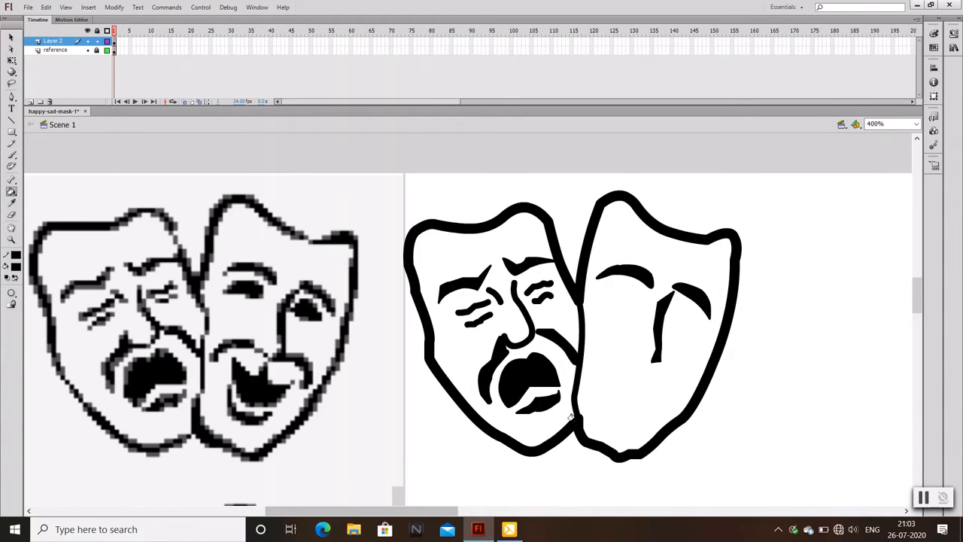
# Step: Draw the happy mask's left eye as a closed almond-like outline beneath the left eyebrow
pyautogui.press('p')
pyautogui.moveTo(618, 287)
pyautogui.mouseDown()
pyautogui.moveTo(641, 321)
pyautogui.moveTo(617, 297)
pyautogui.mouseUp()
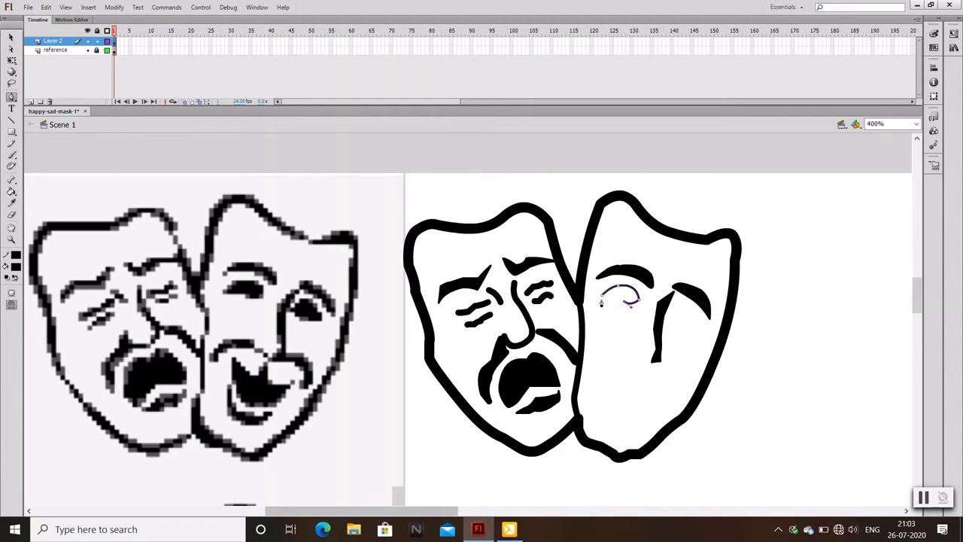
pyautogui.click(601, 295)
pyautogui.press('Escape')
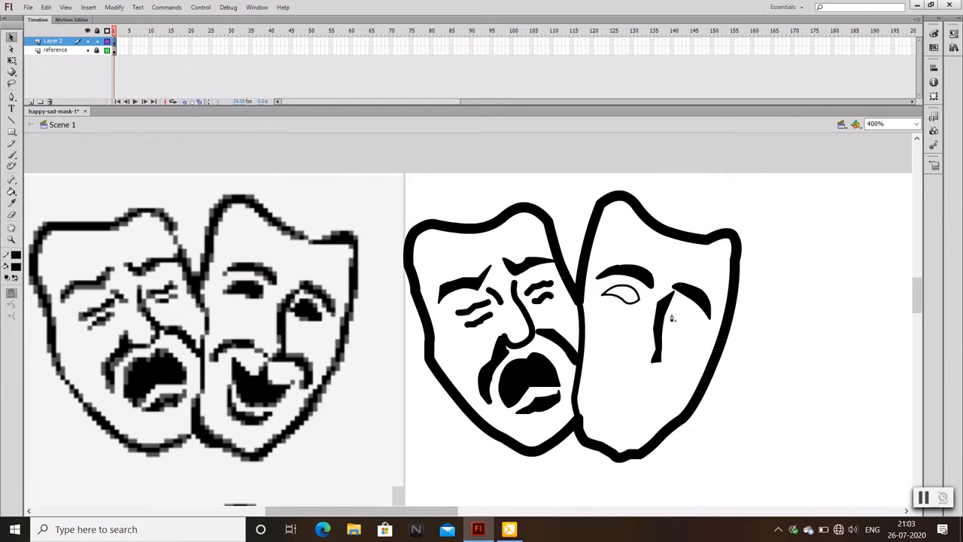
# Step: Draw the upper arc and outer corner of the happy mask's right eye and begin its lower edge
pyautogui.click(670, 315)
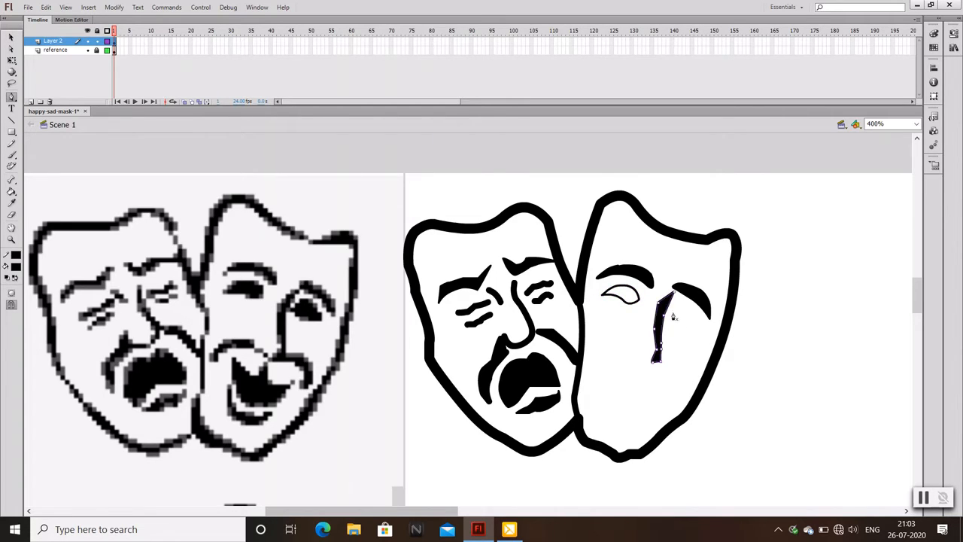
pyautogui.press('Escape')
pyautogui.click(678, 310)
pyautogui.moveTo(698, 326); pyautogui.dragTo(706, 358)
pyautogui.click(677, 322)
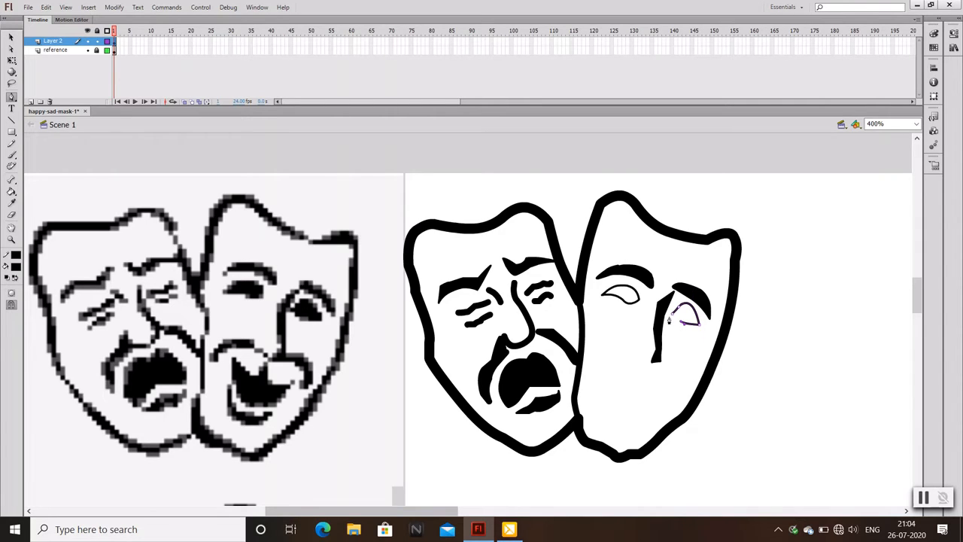
# Step: Redo the last lower-edge point of the happy mask's right eye and close the outline at the inner corner beside the nose line
pyautogui.click(654, 323)
pyautogui.hotkey('ctrl', 'z')
pyautogui.hotkey('ctrl', '=')
pyautogui.hotkey('ctrl', '=')
pyautogui.click(431, 286)
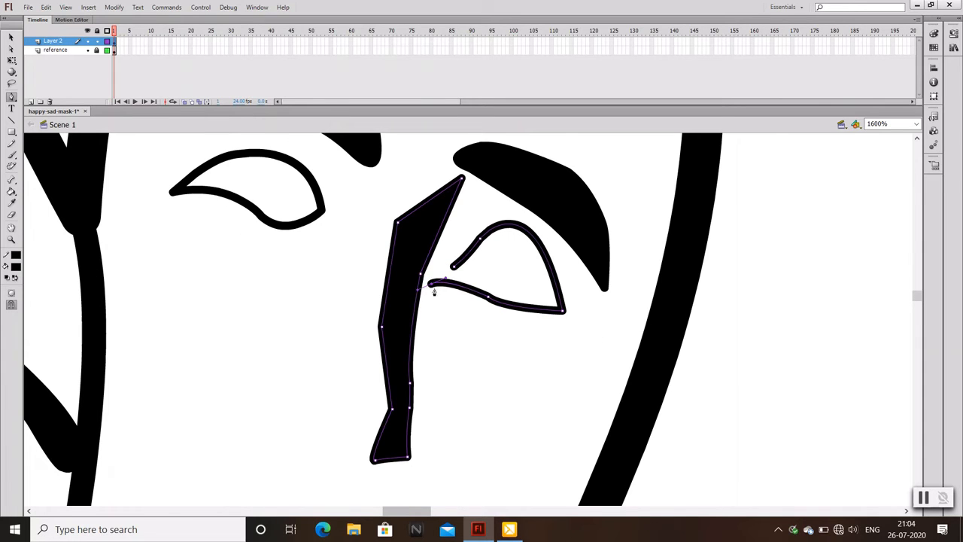
pyautogui.click(456, 264)
pyautogui.hotkey('ctrl', '-')
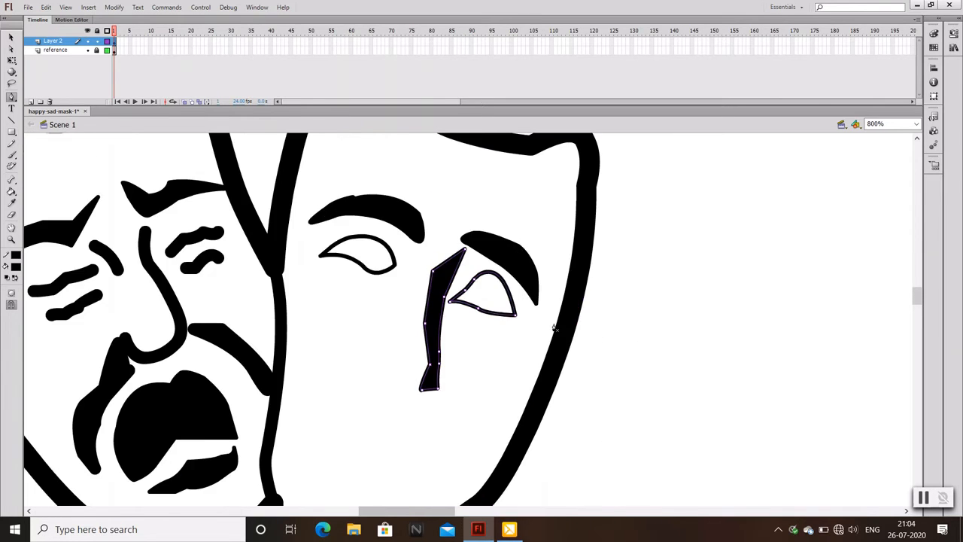
pyautogui.moveTo(554, 327); pyautogui.dragTo(757, 322)
pyautogui.hotkey('ctrl', '-')
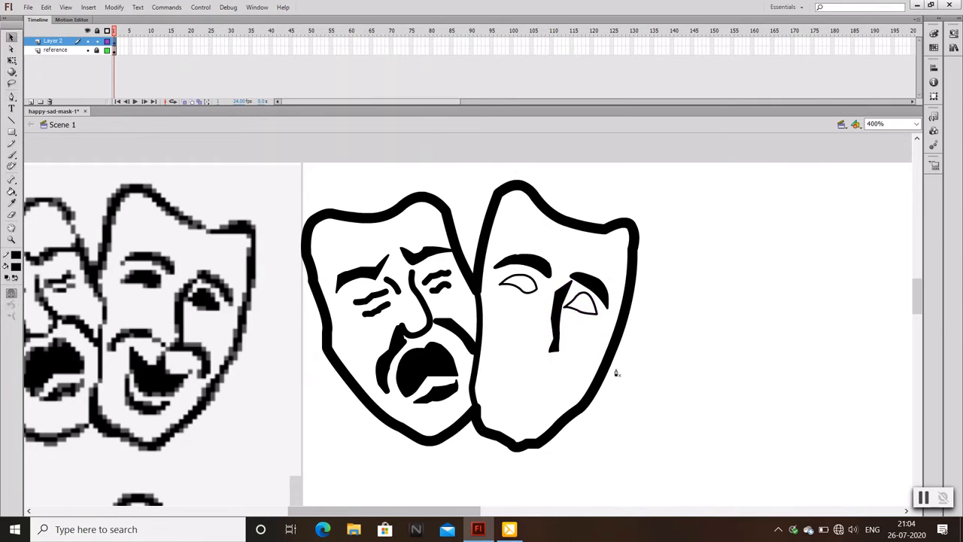
pyautogui.keyDown('ctrl'); pyautogui.click(618, 368); pyautogui.keyUp('ctrl')
# Step: Draw the upper edge of the happy mask's left cheek fold from the outer cheek to the base of the nose line
pyautogui.moveTo(489, 357); pyautogui.dragTo(537, 357)
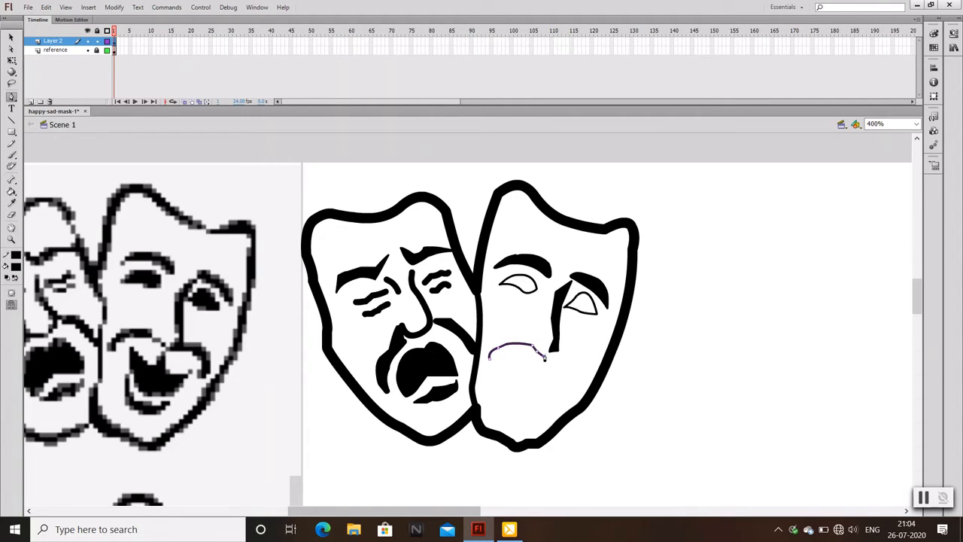
pyautogui.click(550, 355)
pyautogui.hotkey('ctrl', 'z')
pyautogui.hotkey('ctrl', '=')
pyautogui.hotkey('ctrl', '=')
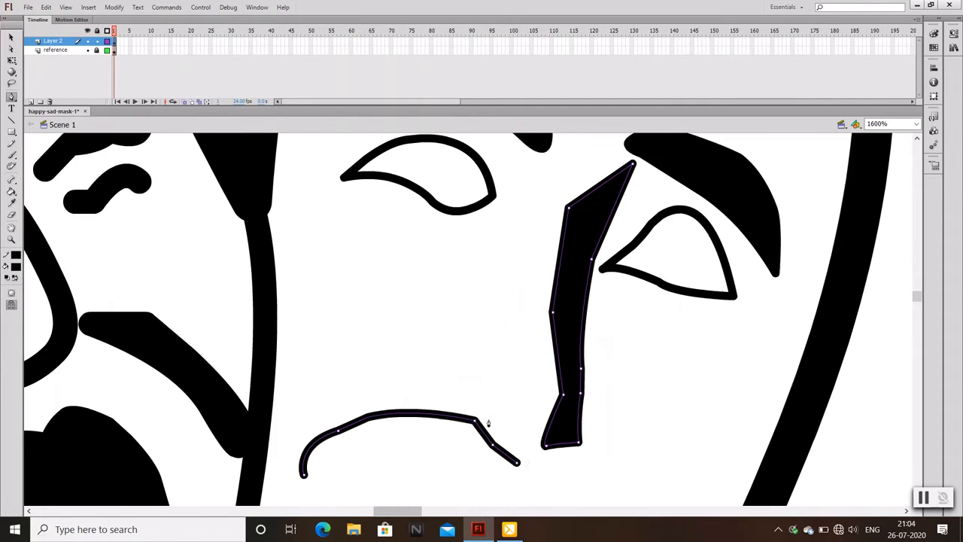
pyautogui.click(541, 457)
# Step: Draw the lower edge of the happy mask's left cheek fold back to the outer cheek and close the shape
pyautogui.click(512, 468)
pyautogui.click(491, 456)
pyautogui.hotkey('ctrl', '-')
pyautogui.moveTo(517, 434); pyautogui.dragTo(707, 428)
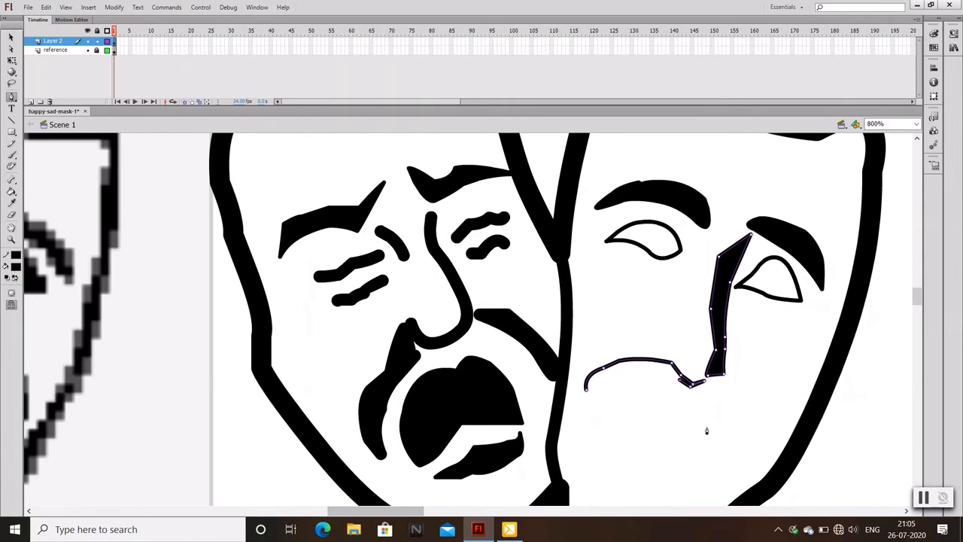
pyautogui.hotkey('ctrl', '-')
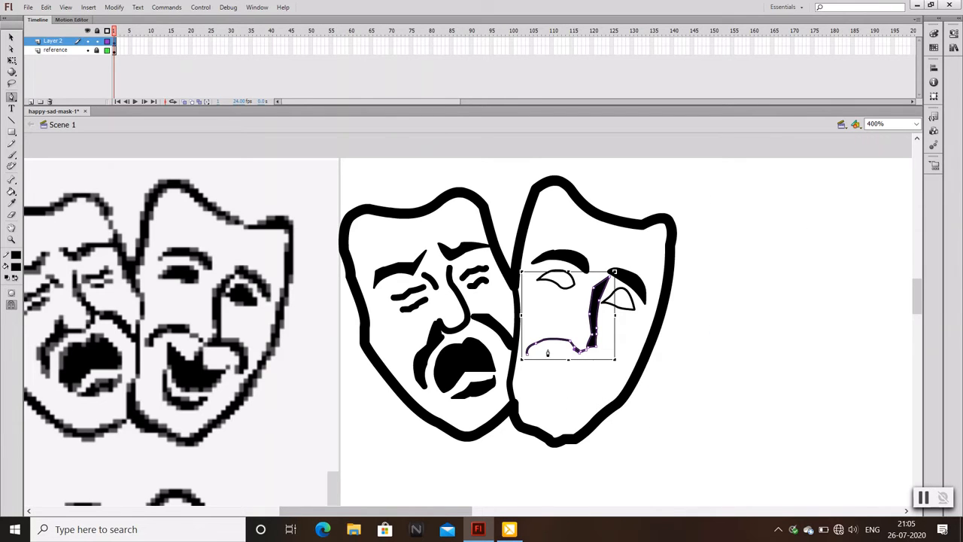
pyautogui.moveTo(548, 348); pyautogui.dragTo(541, 349)
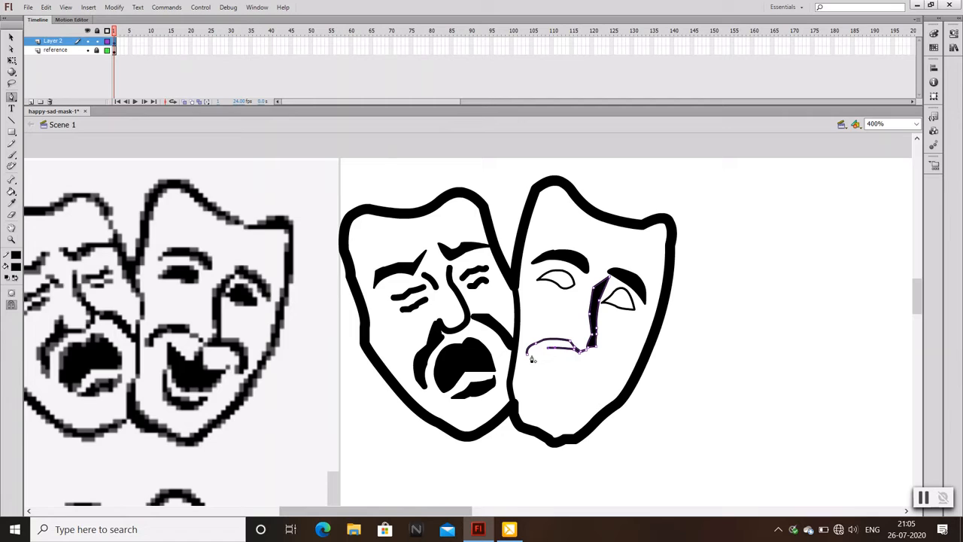
pyautogui.click(529, 358)
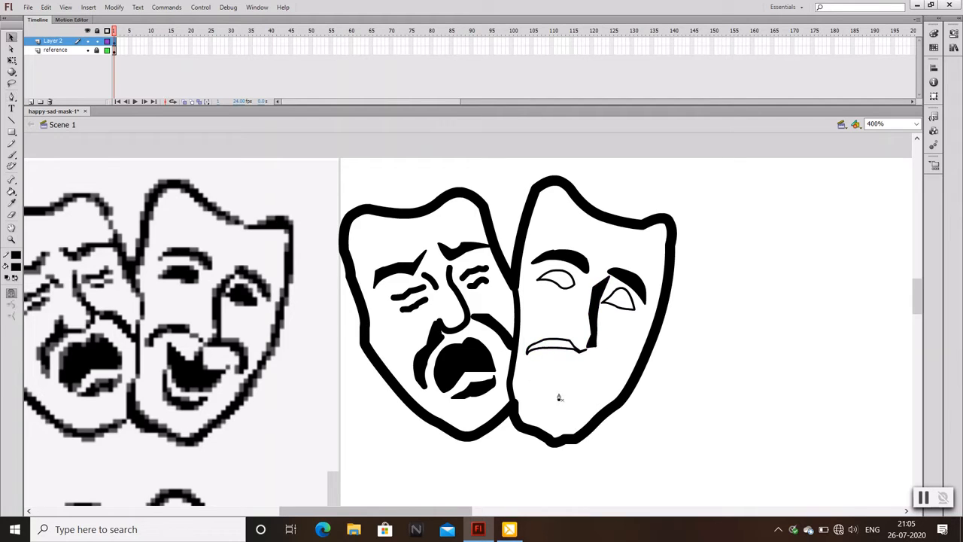
# Step: Draw the outer arc of the happy mask's right cheek fold and connect it towards the base of the nose line
pyautogui.moveTo(621, 373)
pyautogui.mouseDown()
pyautogui.moveTo(623, 365)
pyautogui.moveTo(587, 350)
pyautogui.mouseUp()
pyautogui.click(621, 374)
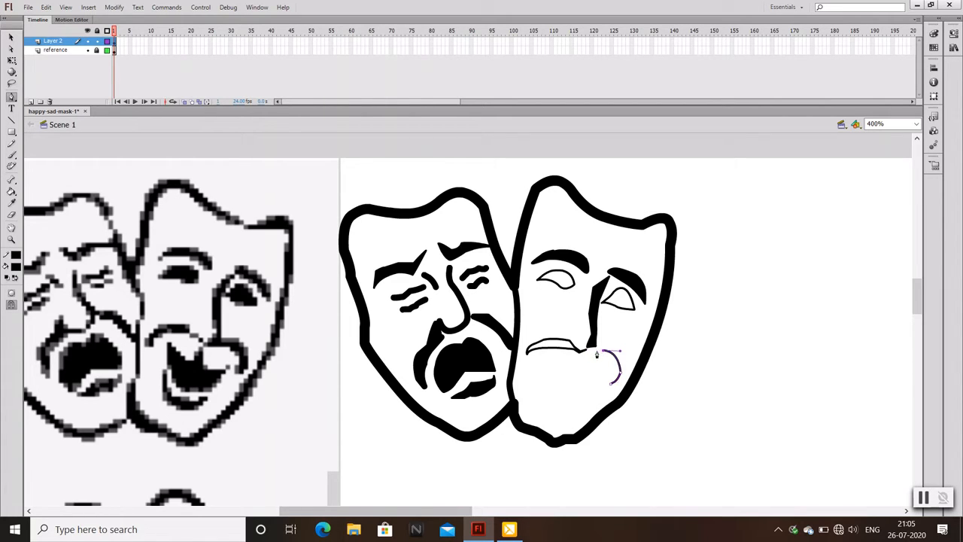
pyautogui.hotkey('ctrl', '=')
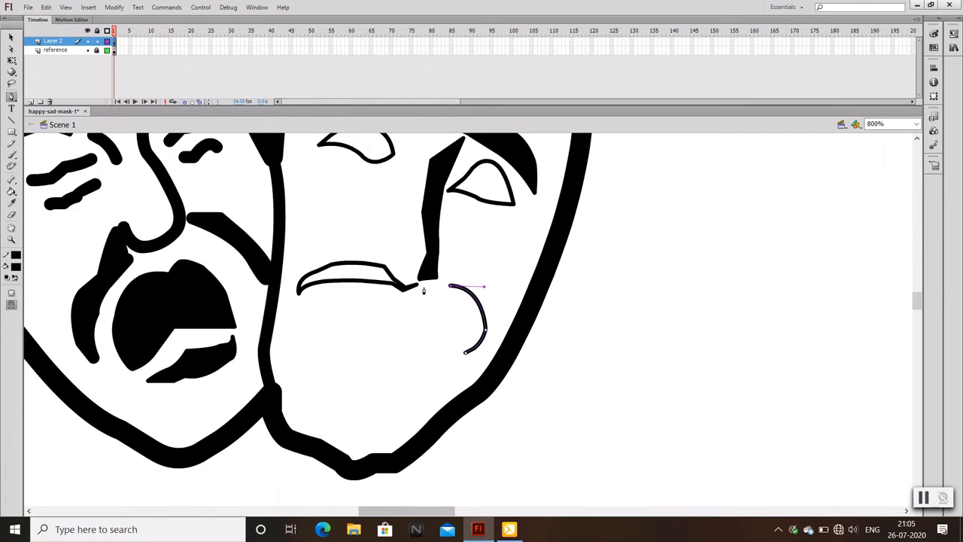
pyautogui.click(421, 286)
pyautogui.hotkey('ctrl', 'z')
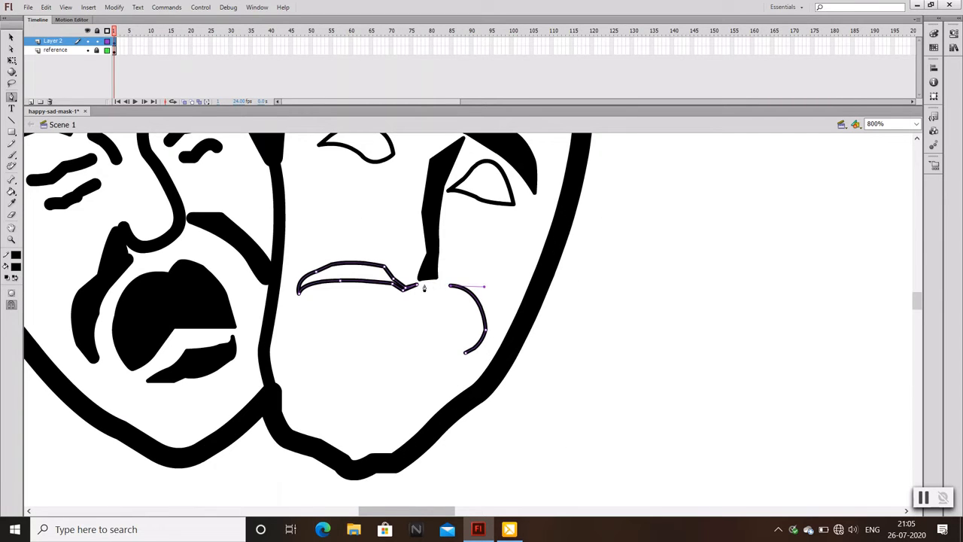
pyautogui.click(422, 288)
pyautogui.hotkey('ctrl', '-')
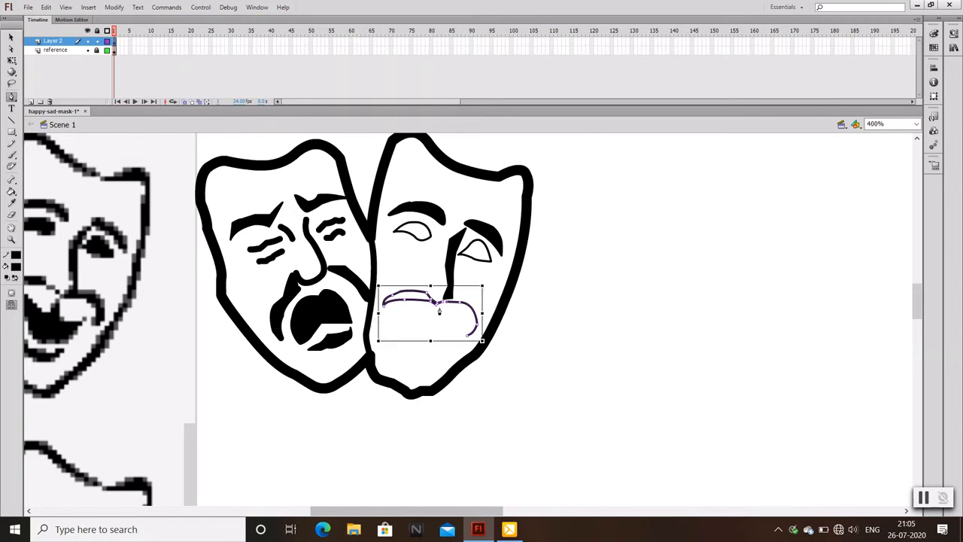
# Step: Draw the inner edge of the happy mask's right cheek fold down to its lower tip and close the shape
pyautogui.hotkey('ctrl', '=')
pyautogui.hotkey('ctrl', '=')
pyautogui.hotkey('ctrl', '-')
pyautogui.hotkey('ctrl', '-')
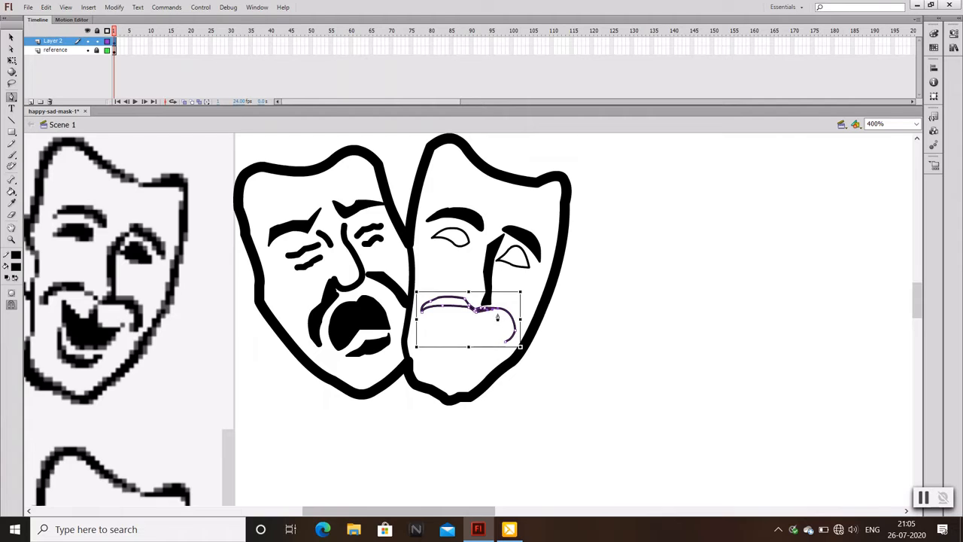
pyautogui.moveTo(489, 316); pyautogui.dragTo(513, 339)
pyautogui.click(8, 36)
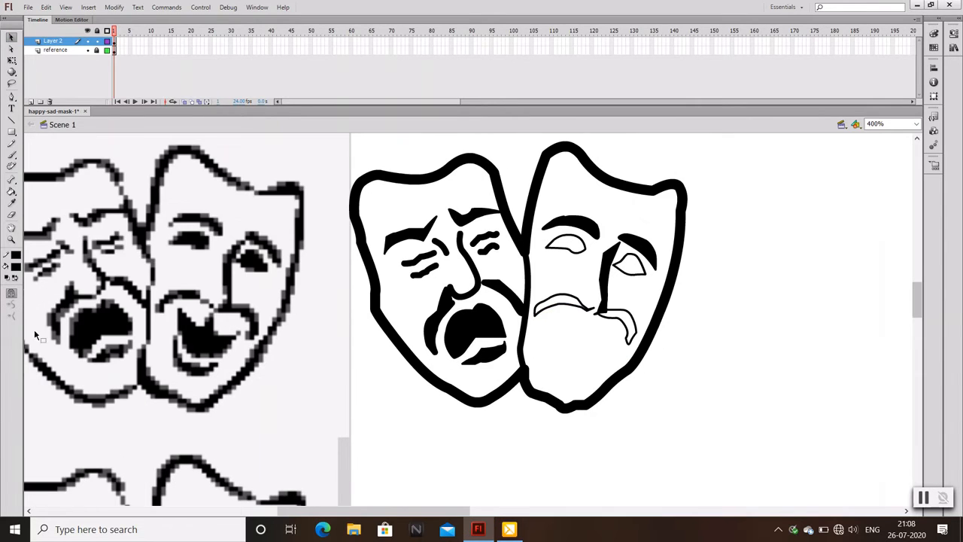
# Step: Fill both eyes and both cheek folds of the happy mask with black
pyautogui.click(12, 190)
pyautogui.click(567, 245)
pyautogui.click(634, 268)
pyautogui.click(625, 319)
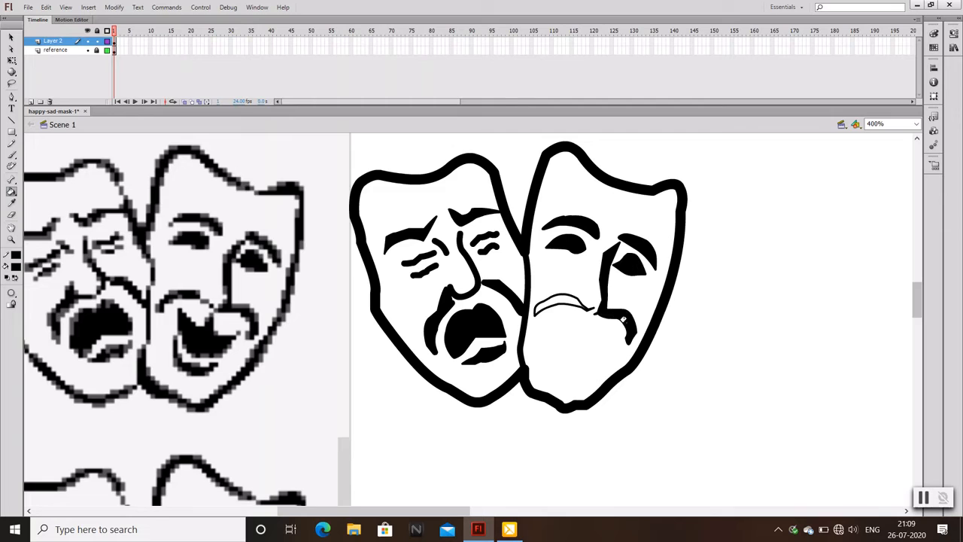
pyautogui.click(556, 306)
# Step: Draw the closed outline of the happy mask's smiling mouth, with two upper notches and a curved lower edge
pyautogui.press('p')
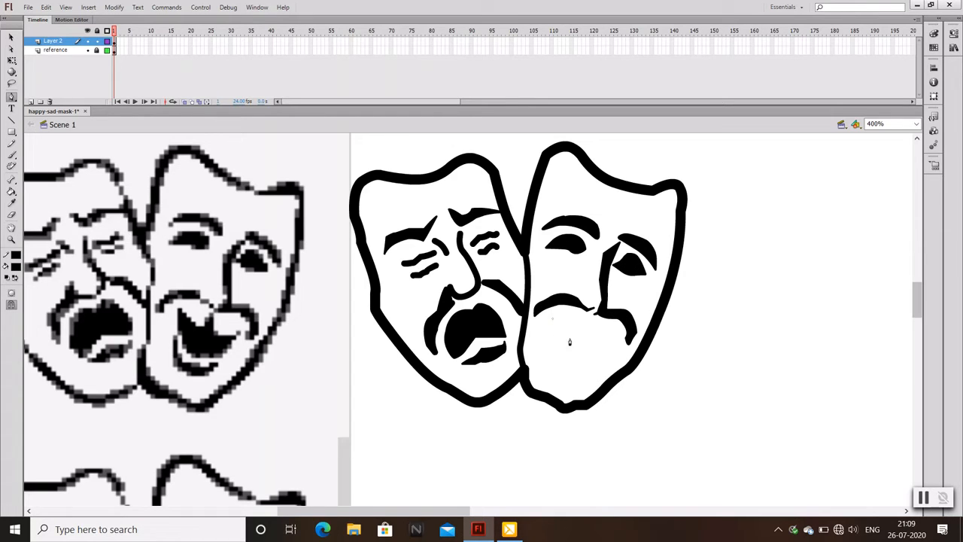
pyautogui.moveTo(571, 335); pyautogui.dragTo(635, 324)
pyautogui.click(589, 322)
pyautogui.click(617, 343)
pyautogui.moveTo(565, 368)
pyautogui.mouseDown()
pyautogui.moveTo(594, 371)
pyautogui.moveTo(555, 308)
pyautogui.moveTo(559, 278)
pyautogui.mouseUp()
pyautogui.keyDown('ctrl'); pyautogui.click(558, 393); pyautogui.keyUp('ctrl')
# Step: Draw the happy mask's lower lip as a closed crescent following the curve beneath the mouth
pyautogui.hotkey('ctrl', '=')
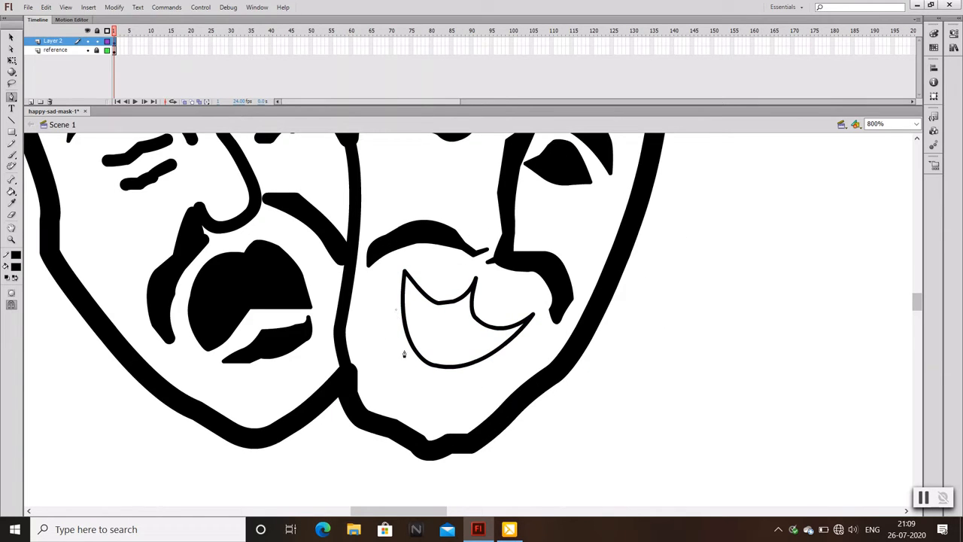
pyautogui.hotkey('ctrl', '-')
pyautogui.moveTo(437, 342); pyautogui.dragTo(501, 342)
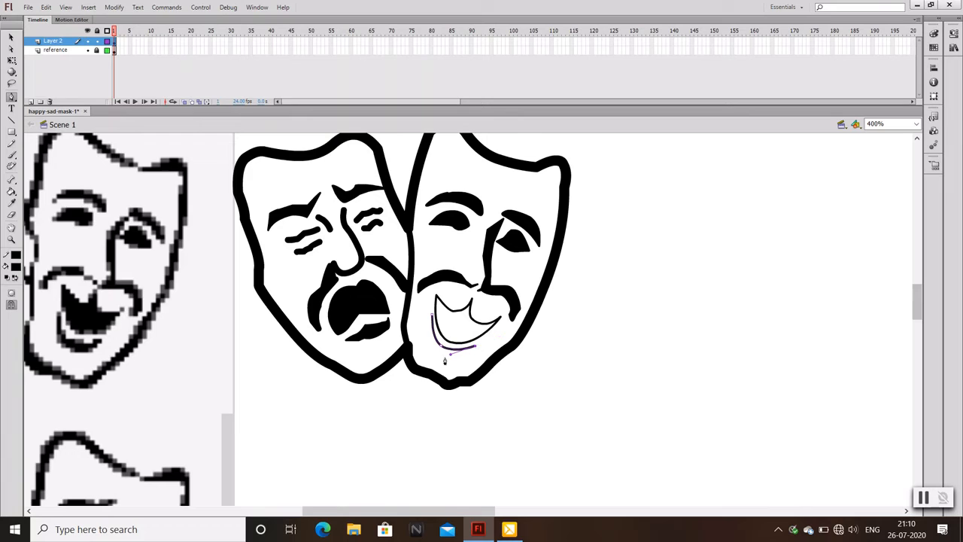
pyautogui.moveTo(441, 354); pyautogui.dragTo(420, 349)
pyautogui.click(441, 355)
pyautogui.moveTo(434, 316); pyautogui.dragTo(446, 280)
pyautogui.press('v')
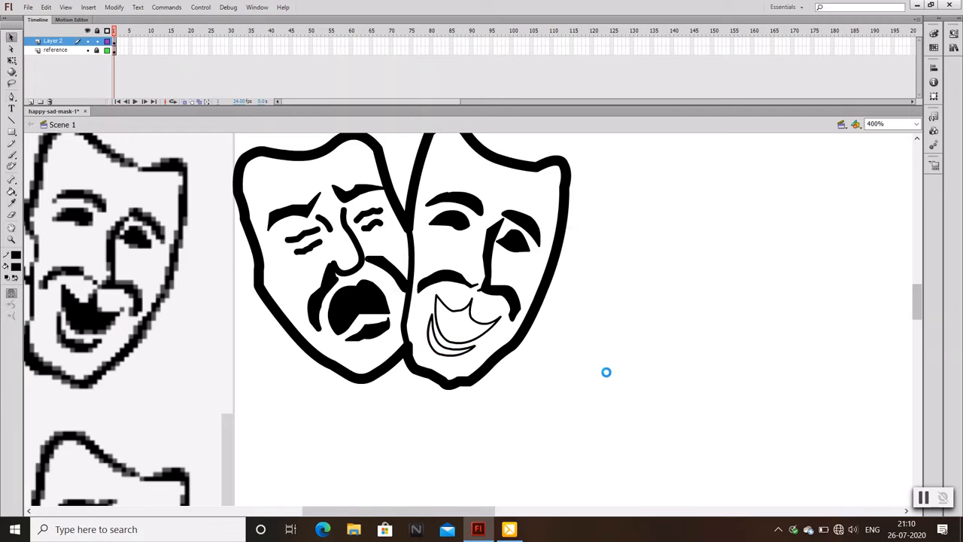
# Step: Fill the happy mask's mouth and lower-lip crescent with black
pyautogui.hscroll(-2, 323, 402)
pyautogui.press('k')
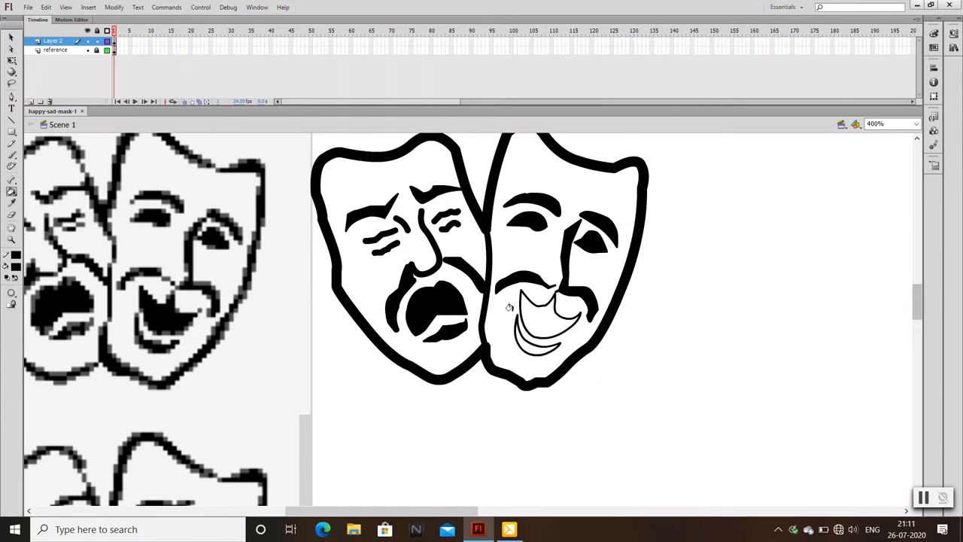
pyautogui.click(521, 309)
pyautogui.click(519, 340)
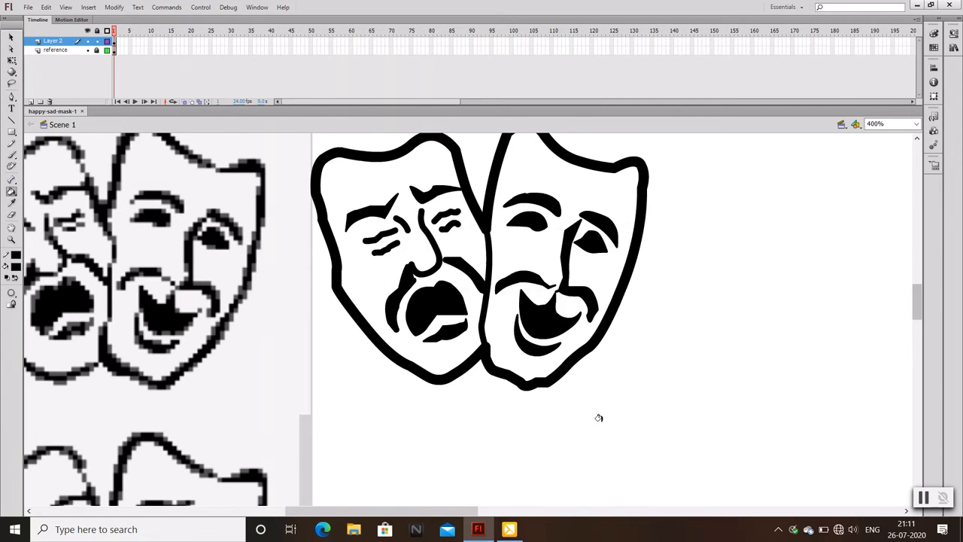
pyautogui.hotkey('ctrl', '-')
# Step: Rename the drawing layer to "two faces" and lock it
pyautogui.press('v')
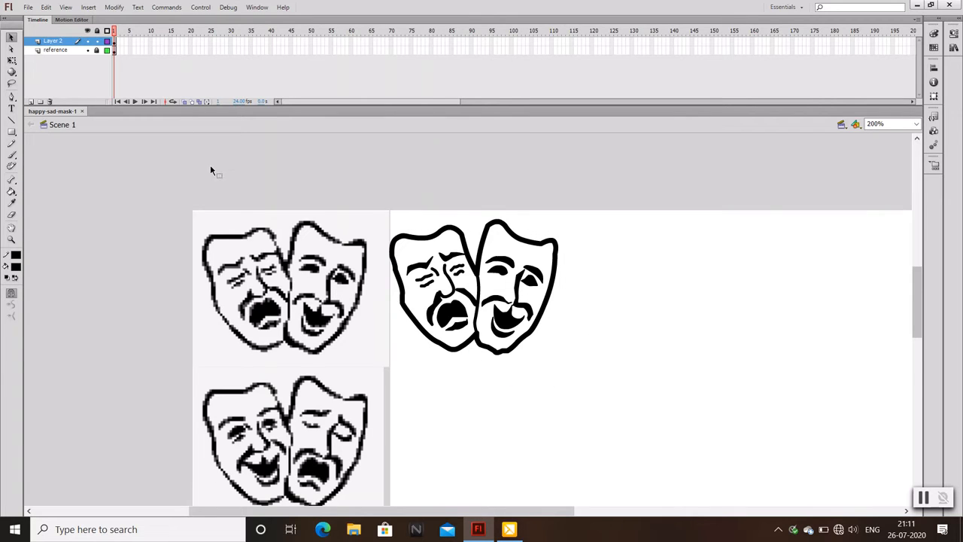
pyautogui.doubleClick(52, 41)
pyautogui.write('two')
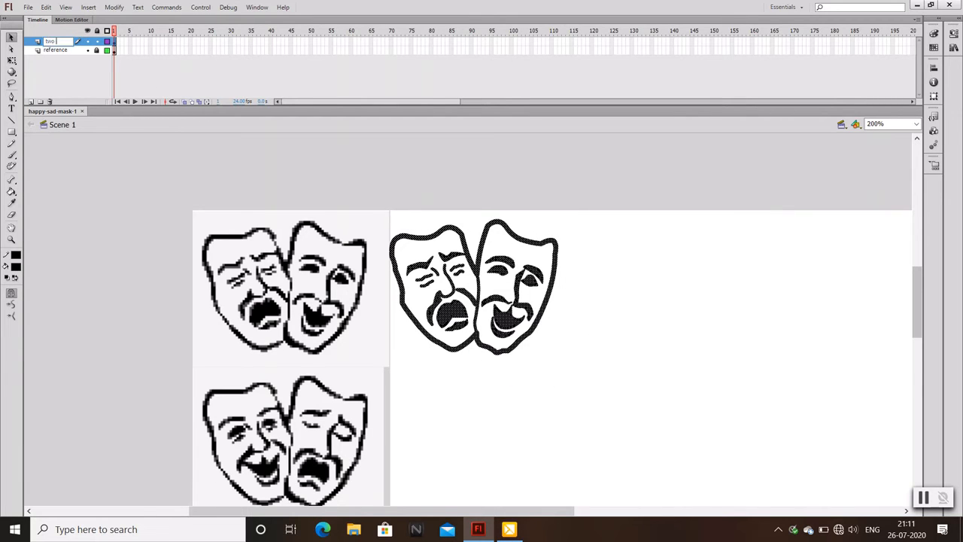
pyautogui.write(' faces')
pyautogui.click(79, 80)
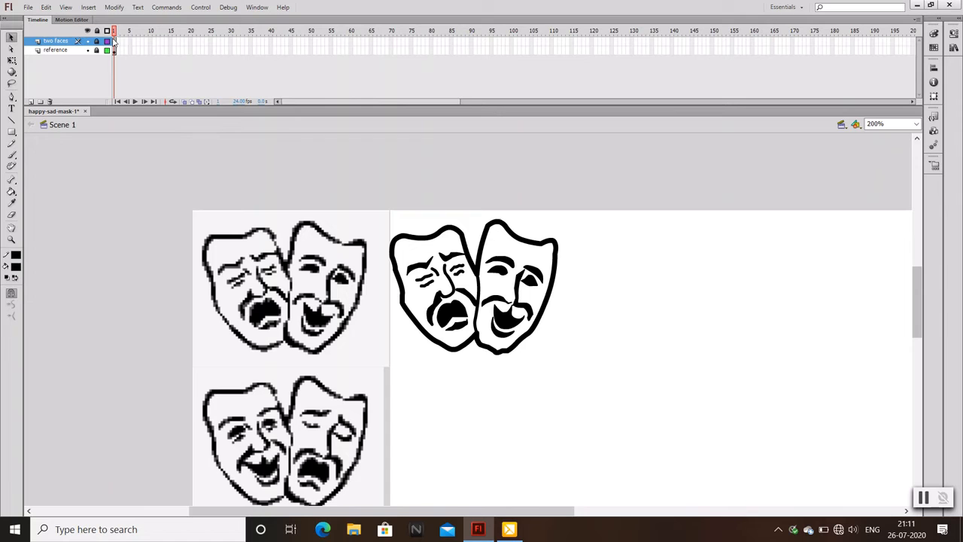
# Step: Insert a keyframe at frame 10 on both the two faces layer and the reference layer
pyautogui.click(151, 42)
pyautogui.press('F5')
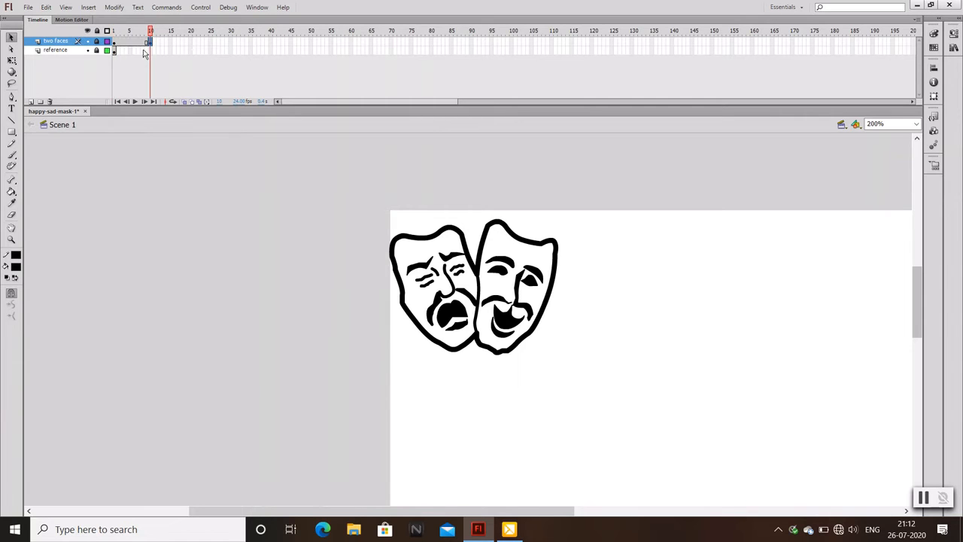
pyautogui.click(151, 50)
pyautogui.press('F5')
# Step: Replace the two faces layer's keyframe at frame 10 with a blank keyframe
pyautogui.click(114, 42)
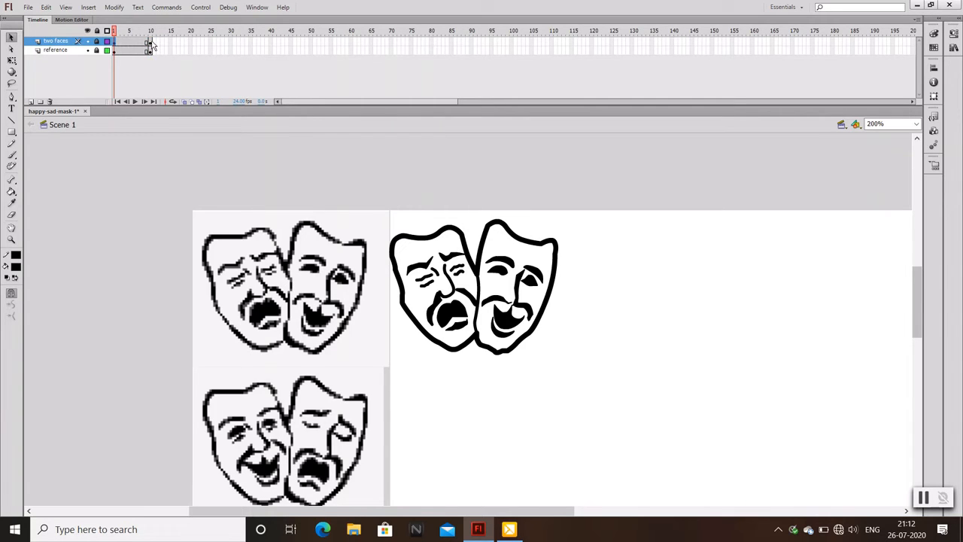
pyautogui.click(151, 42)
pyautogui.rightClick(152, 42)
pyautogui.click(195, 140)
pyautogui.rightClick(150, 42)
pyautogui.click(220, 164)
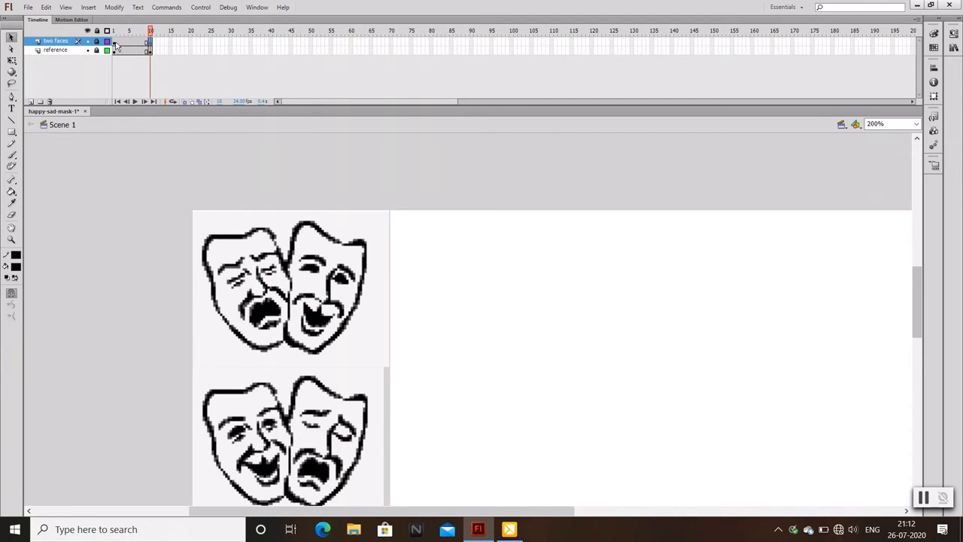
# Step: Copy the masks from frame 1 into frame 10 and move them down beside the lower reference masks
pyautogui.moveTo(115, 45); pyautogui.dragTo(150, 45)
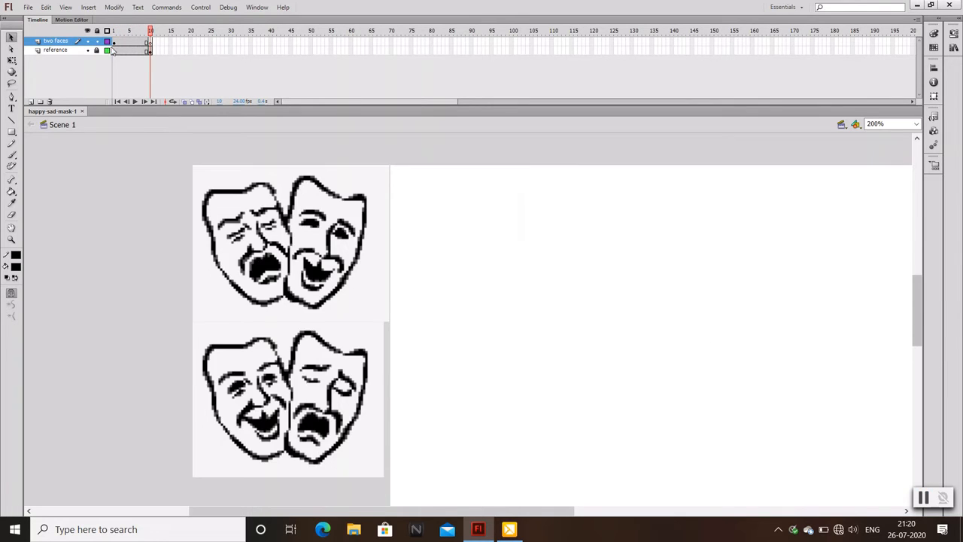
pyautogui.click(115, 45)
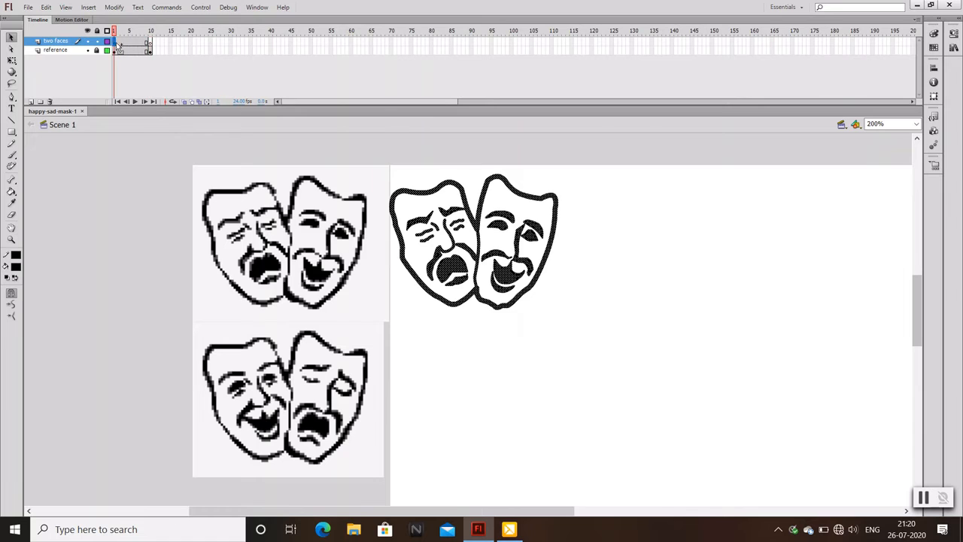
pyautogui.click(149, 43)
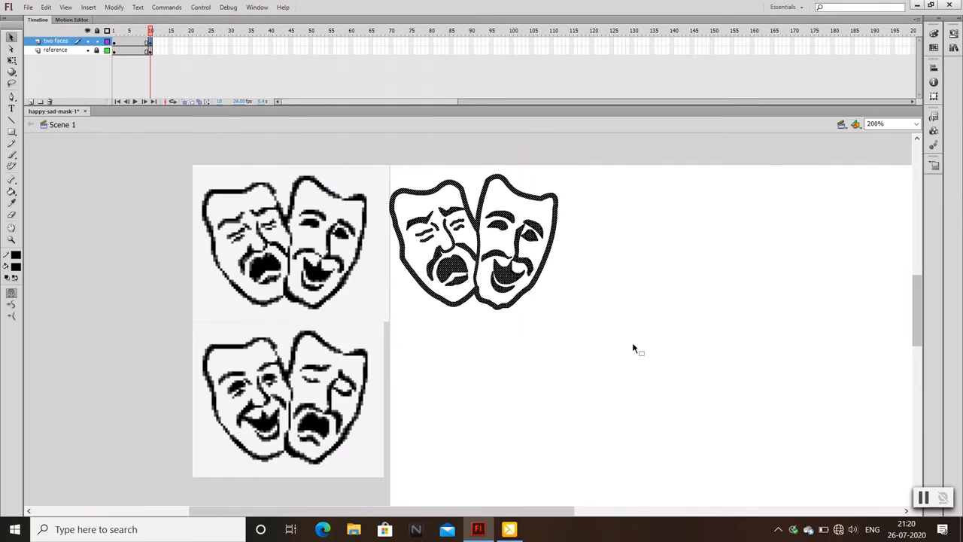
pyautogui.moveTo(543, 292); pyautogui.dragTo(547, 435)
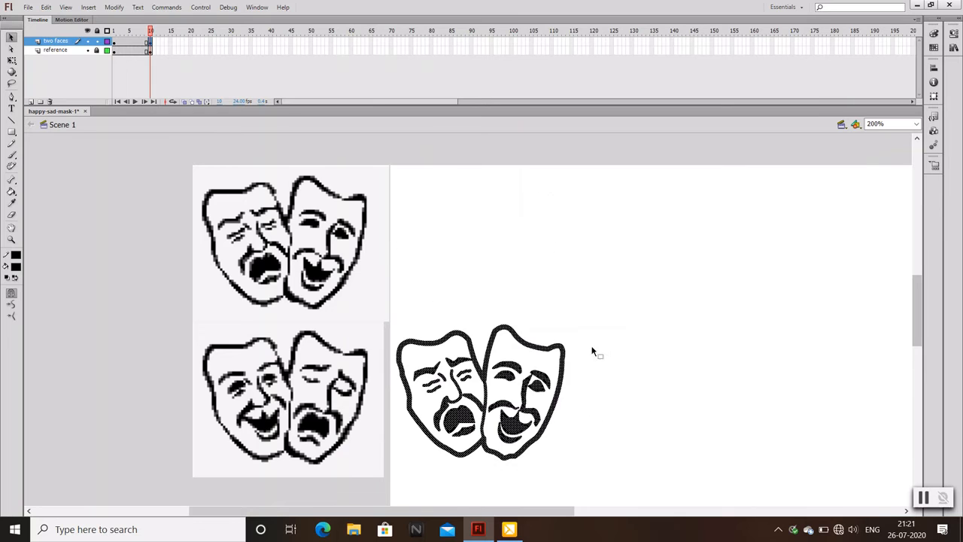
pyautogui.click(596, 385)
# Step: Delete the left mask's eyebrows, eye lines, nose, cheek folds and mouth shapes in frame 10, keeping its outline
pyautogui.hotkey('ctrl', '=')
pyautogui.moveTo(630, 393); pyautogui.dragTo(659, 246)
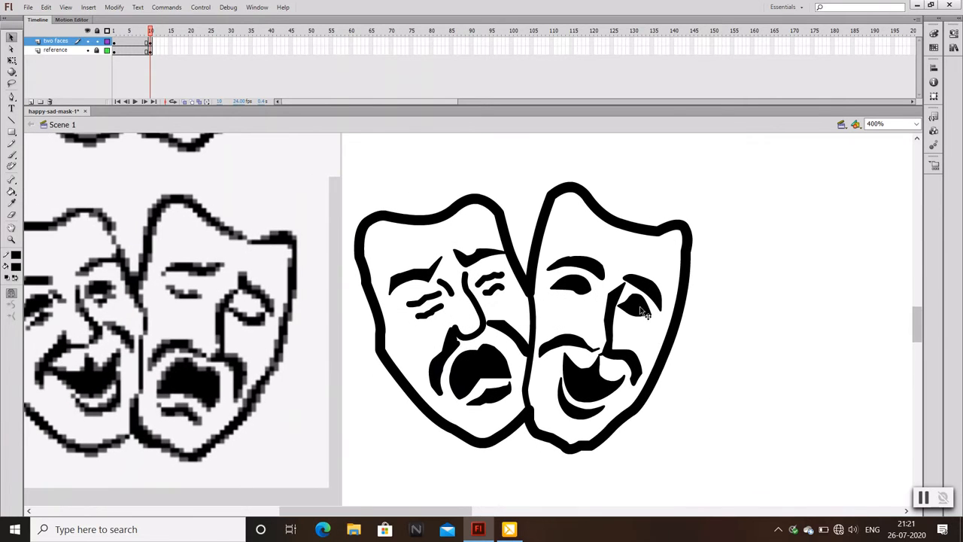
pyautogui.click(427, 277)
pyautogui.keyDown('shift'); pyautogui.click(480, 256); pyautogui.keyUp('shift')
pyautogui.keyDown('shift'); pyautogui.click(462, 305); pyautogui.keyUp('shift')
pyautogui.keyDown('shift'); pyautogui.click(442, 353); pyautogui.keyUp('shift')
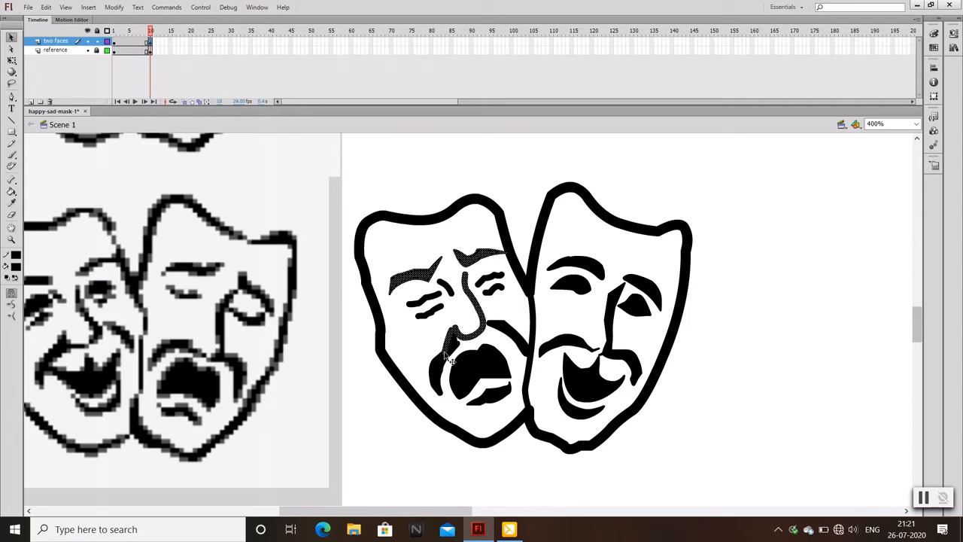
pyautogui.keyDown('shift'); pyautogui.click(490, 380); pyautogui.keyUp('shift')
pyautogui.keyDown('shift'); pyautogui.click(515, 336); pyautogui.keyUp('shift')
pyautogui.keyDown('shift'); pyautogui.click(492, 287); pyautogui.keyUp('shift')
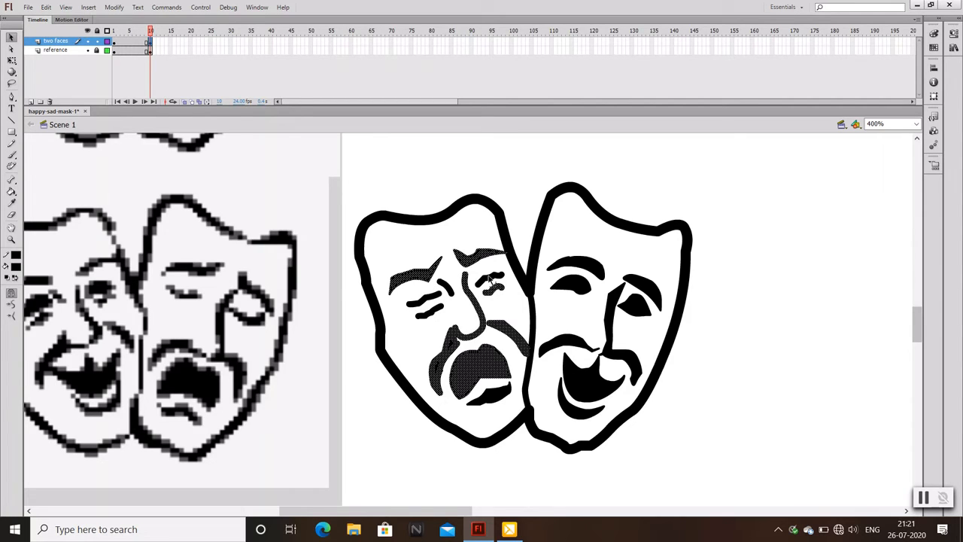
pyautogui.keyDown('shift'); pyautogui.click(490, 278); pyautogui.keyUp('shift')
pyautogui.keyDown('shift'); pyautogui.click(443, 301); pyautogui.keyUp('shift')
pyautogui.keyDown('shift'); pyautogui.click(439, 311); pyautogui.keyUp('shift')
pyautogui.keyDown('shift'); pyautogui.click(483, 396); pyautogui.keyUp('shift')
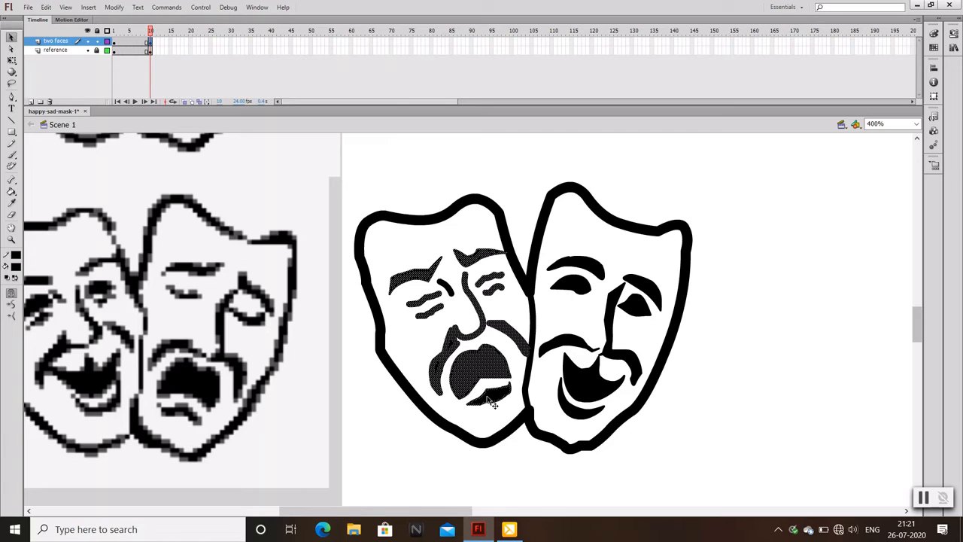
pyautogui.keyDown('shift'); pyautogui.click(495, 404); pyautogui.keyUp('shift')
pyautogui.press('Delete')
# Step: Delete the leftover cheek fold pieces and the short brow line inside the left mask
pyautogui.click(448, 348)
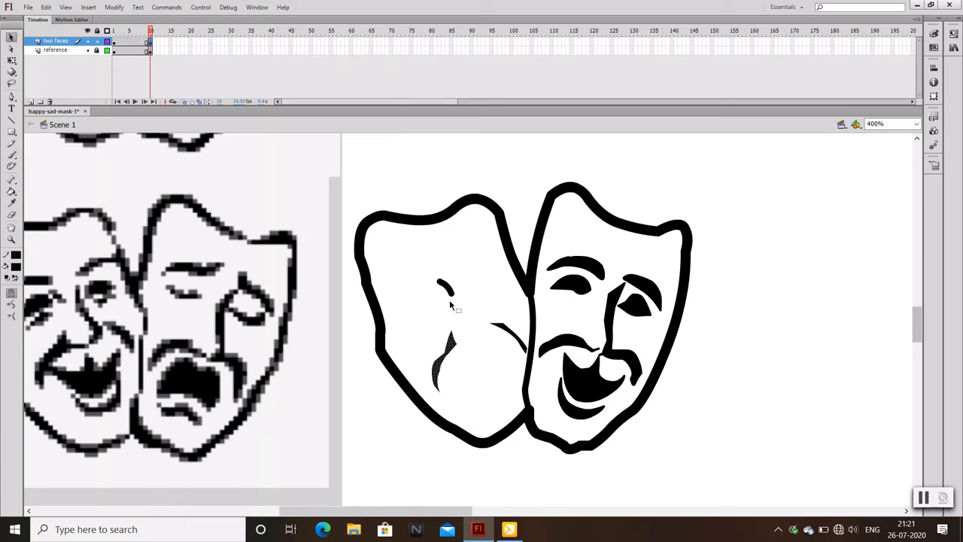
pyautogui.keyDown('shift'); pyautogui.click(519, 343); pyautogui.keyUp('shift')
pyautogui.keyDown('shift'); pyautogui.click(445, 286); pyautogui.keyUp('shift')
pyautogui.press('Delete')
# Step: Delete the right mask's eyebrows, eyes, nose line, cheek folds and mouth shapes, including the small leftover fragment, keeping its outline
pyautogui.click(589, 269)
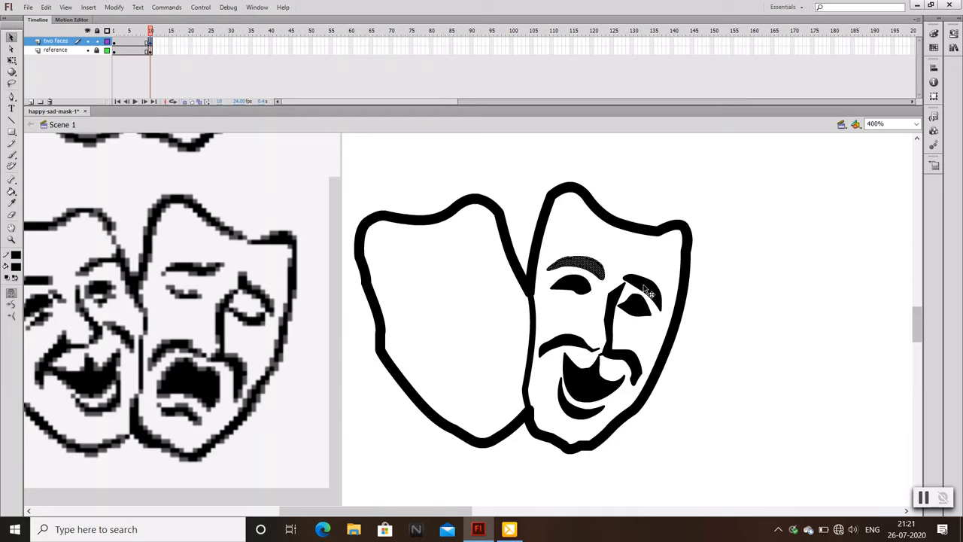
pyautogui.keyDown('shift'); pyautogui.click(640, 308); pyautogui.keyUp('shift')
pyautogui.keyDown('shift'); pyautogui.click(644, 286); pyautogui.keyUp('shift')
pyautogui.keyDown('shift'); pyautogui.click(608, 320); pyautogui.keyUp('shift')
pyautogui.keyDown('shift'); pyautogui.click(576, 284); pyautogui.keyUp('shift')
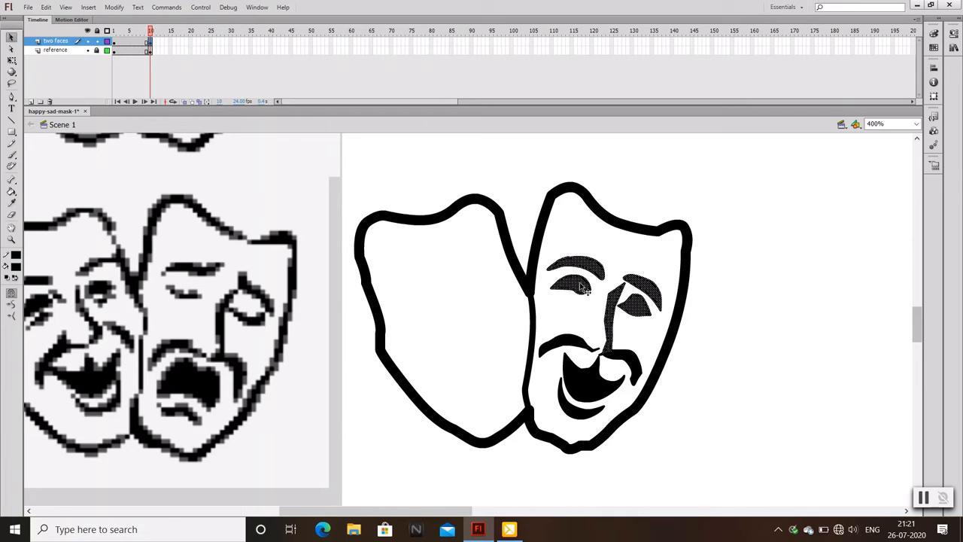
pyautogui.keyDown('shift'); pyautogui.click(629, 365); pyautogui.keyUp('shift')
pyautogui.keyDown('shift'); pyautogui.click(593, 347); pyautogui.keyUp('shift')
pyautogui.keyDown('shift'); pyautogui.click(586, 379); pyautogui.keyUp('shift')
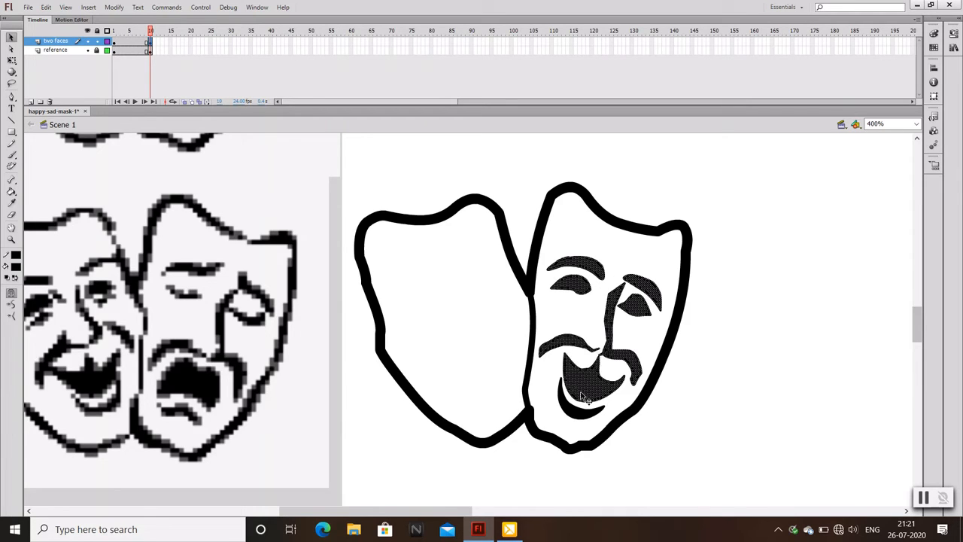
pyautogui.keyDown('shift'); pyautogui.click(570, 411); pyautogui.keyUp('shift')
pyautogui.press('Delete')
pyautogui.click(608, 351)
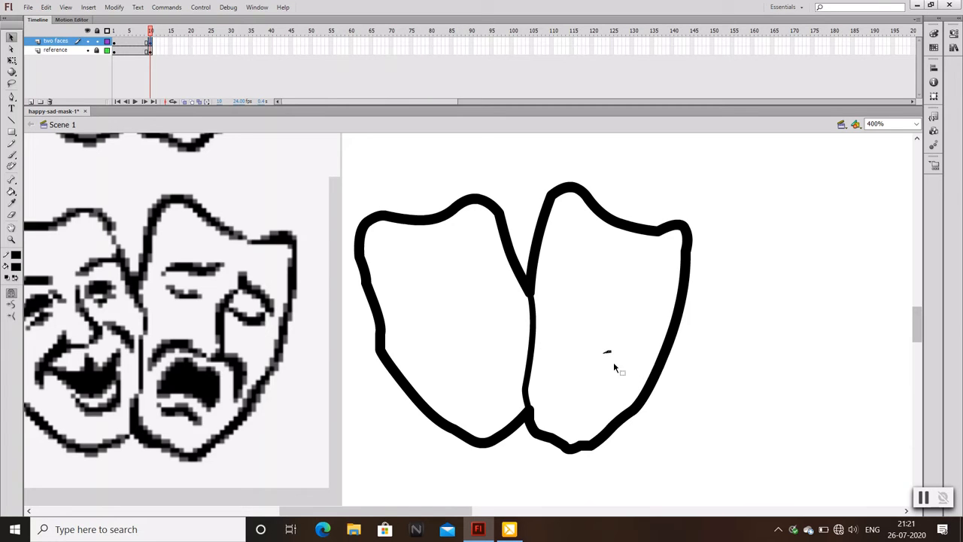
pyautogui.press('Delete')
pyautogui.moveTo(694, 364); pyautogui.dragTo(774, 363)
pyautogui.press('p')
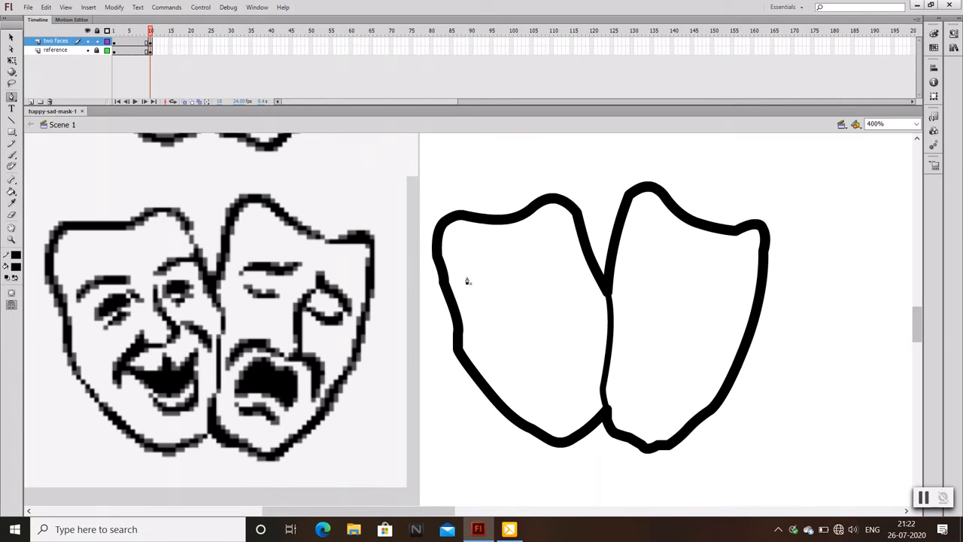
pyautogui.moveTo(509, 268); pyautogui.dragTo(545, 276)
pyautogui.hotkey('ctrl', 'z')
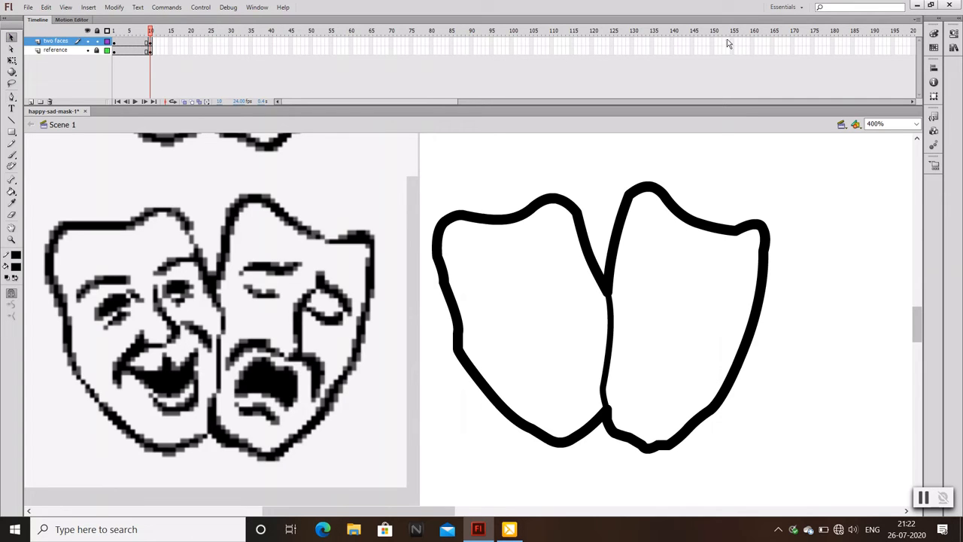
# Step: Outline both eyebrows on the left mask with the Pen tool, using a thin black stroke without fill
pyautogui.click(953, 33)
pyautogui.press('p')
pyautogui.click(953, 33)
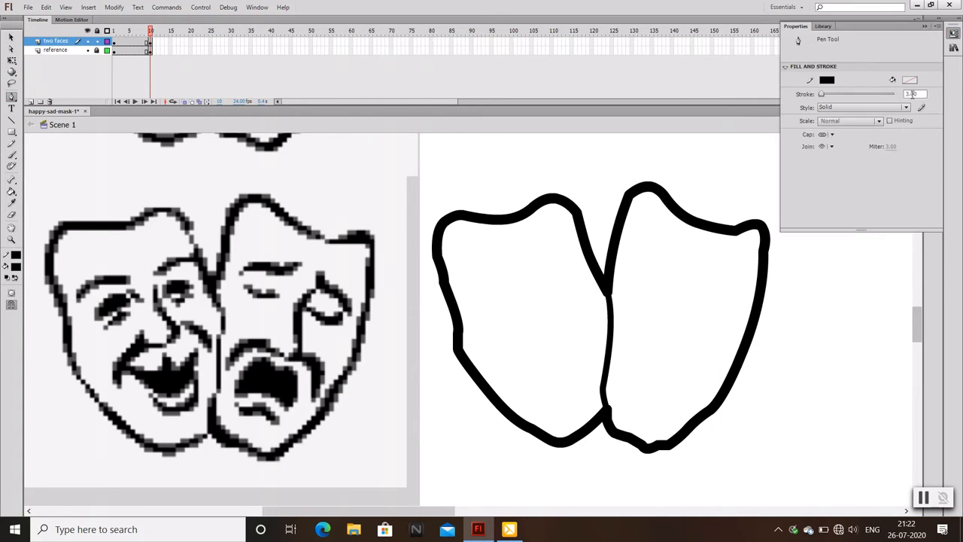
pyautogui.click(916, 25)
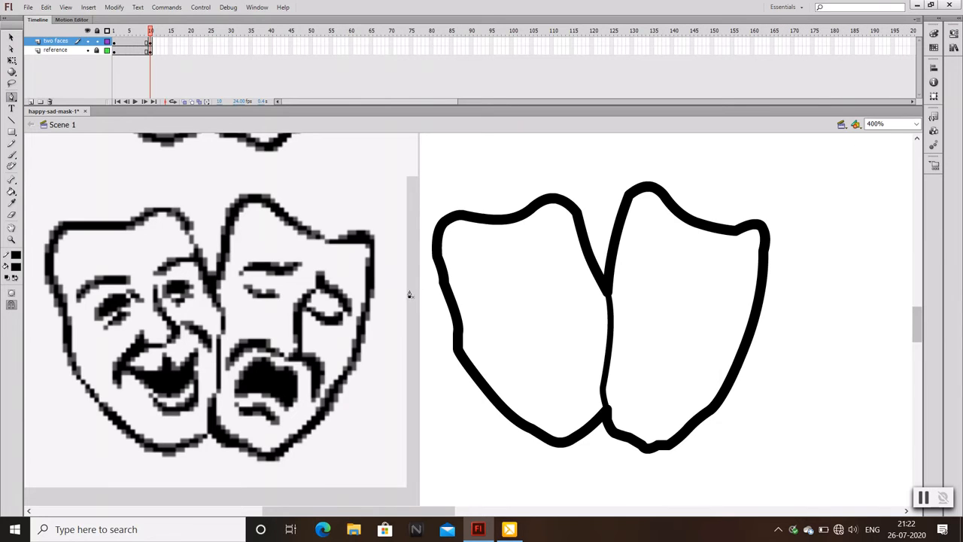
pyautogui.moveTo(512, 270); pyautogui.dragTo(478, 267)
pyautogui.click(512, 270)
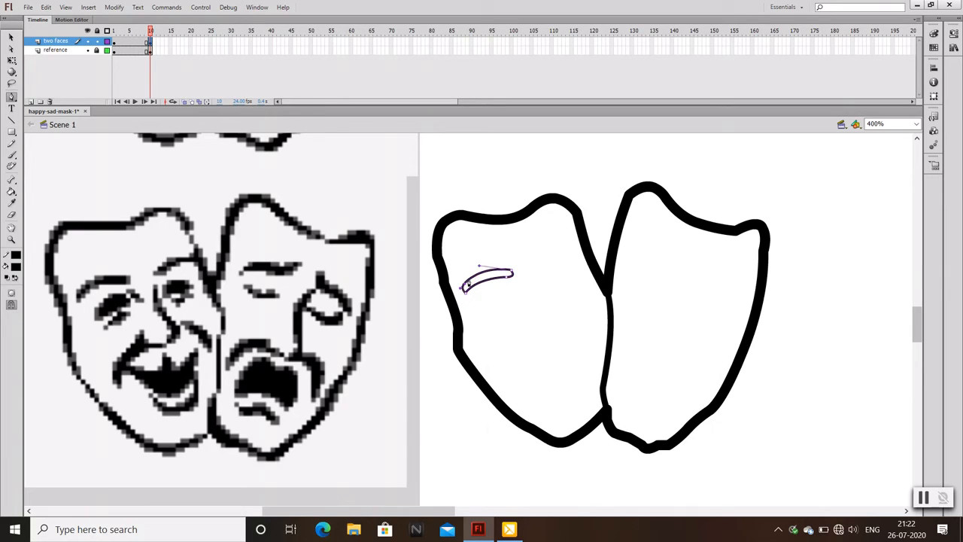
pyautogui.press('Escape')
pyautogui.moveTo(548, 277); pyautogui.dragTo(552, 270)
pyautogui.click(585, 260)
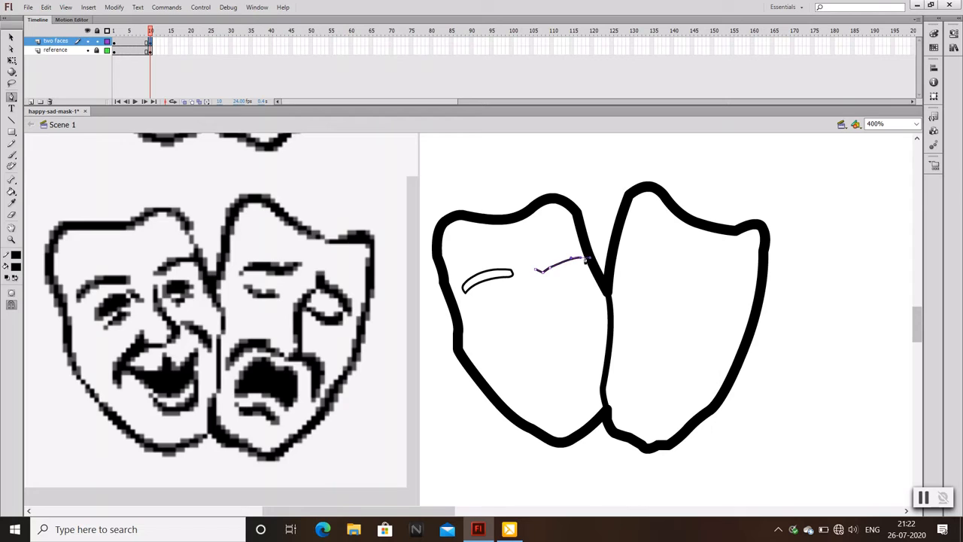
pyautogui.click(537, 270)
# Step: Outline the left eye of the left mask and add a short curved crease line beside its inner corner
pyautogui.moveTo(510, 294); pyautogui.dragTo(542, 300)
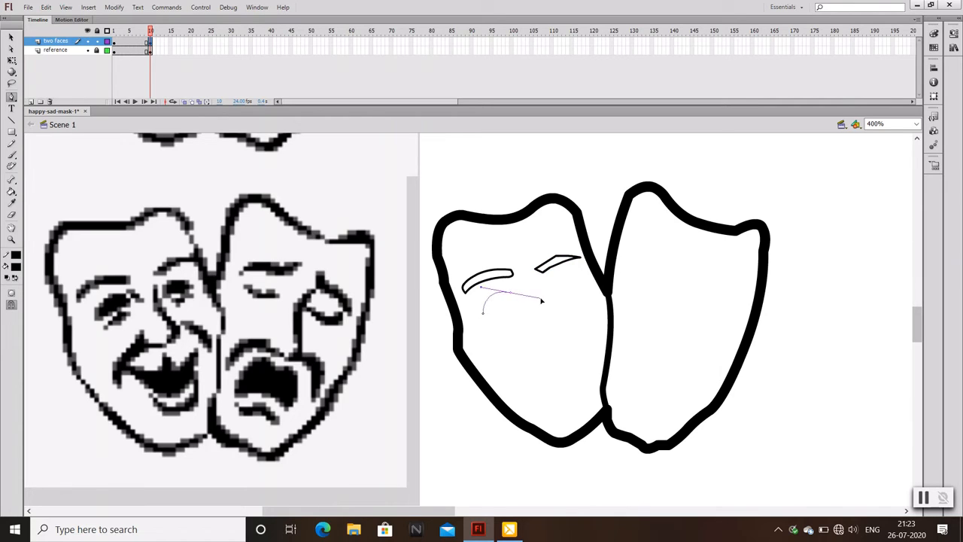
pyautogui.click(511, 296)
pyautogui.moveTo(512, 305); pyautogui.dragTo(493, 307)
pyautogui.click(515, 288)
pyautogui.click(525, 309)
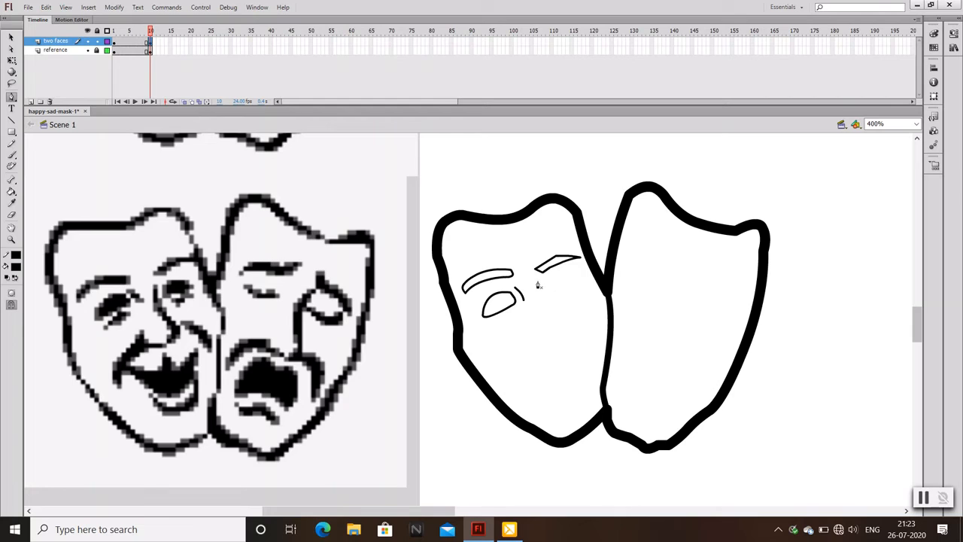
# Step: Draw the left mask's nose as a closed narrow shape running down from between the eyes and hooking under the nose tip
pyautogui.click(538, 281)
pyautogui.click(540, 296)
pyautogui.click(557, 326)
pyautogui.moveTo(556, 339); pyautogui.dragTo(527, 345)
pyautogui.hotkey('ctrl', '=')
pyautogui.hotkey('ctrl', '=')
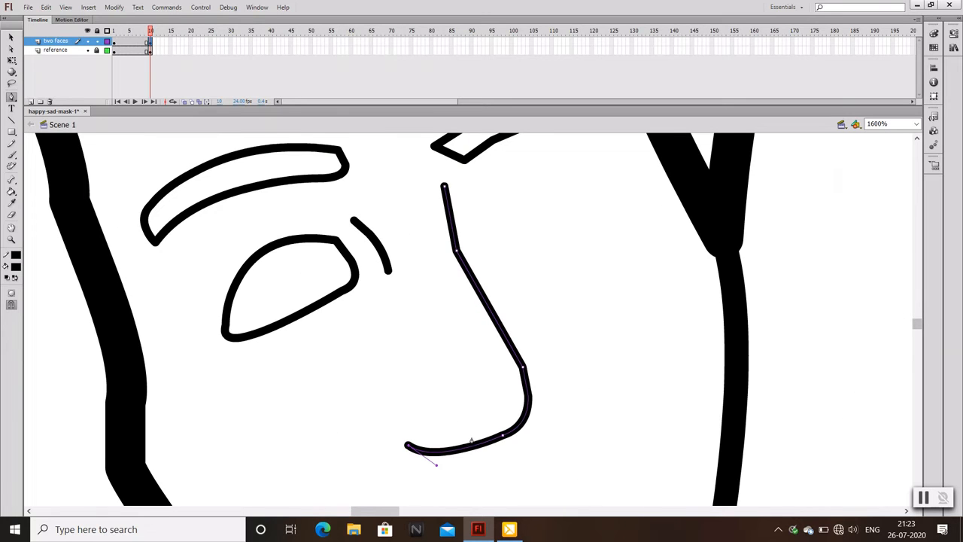
pyautogui.hotkey('ctrl', '-')
pyautogui.hotkey('ctrl', '-')
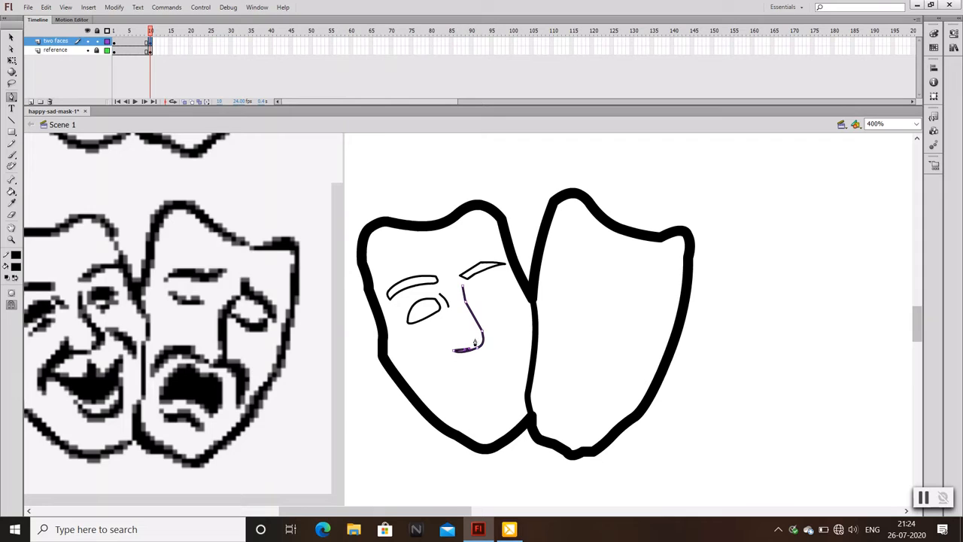
pyautogui.moveTo(474, 343); pyautogui.dragTo(476, 333)
pyautogui.click(463, 288)
pyautogui.hscroll(-3, 511, 364)
pyautogui.keyDown('ctrl'); pyautogui.click(582, 359); pyautogui.keyUp('ctrl')
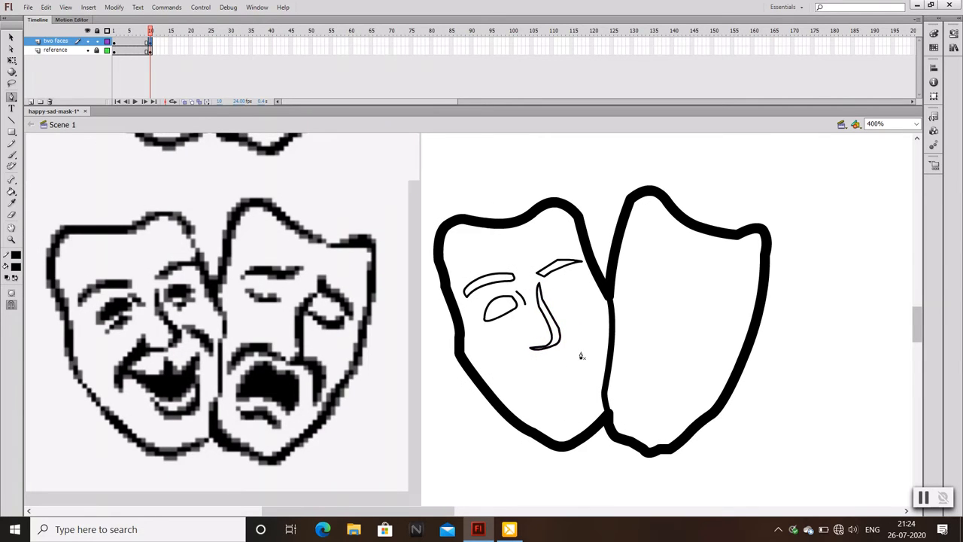
# Step: Draw the small closed lower-lid shape directly beneath the left eye of the left mask
pyautogui.keyDown('ctrl'); pyautogui.click(510, 315); pyautogui.keyUp('ctrl')
pyautogui.hotkey('ctrl', '=')
pyautogui.keyDown('ctrl'); pyautogui.click(506, 344); pyautogui.keyUp('ctrl')
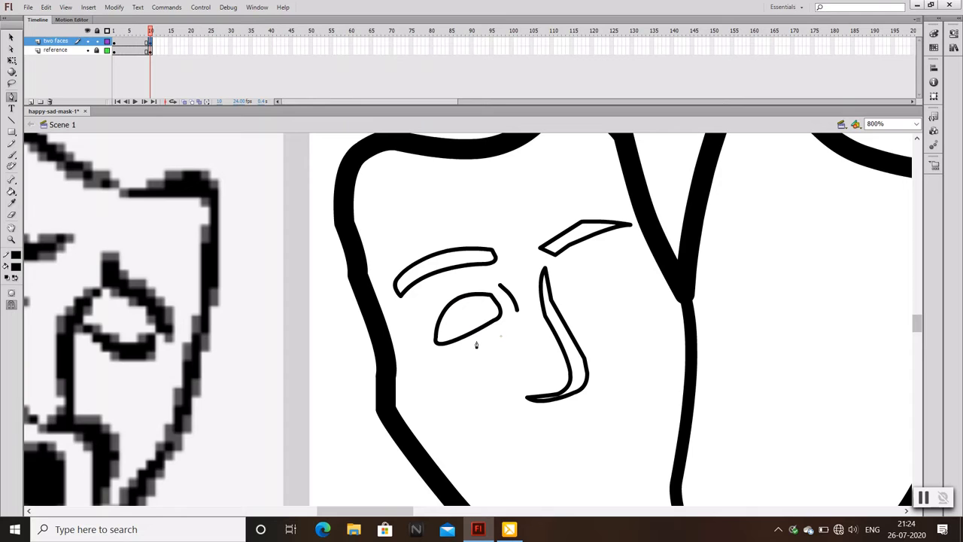
pyautogui.moveTo(476, 341); pyautogui.dragTo(463, 346)
pyautogui.hotkey('ctrl', '-')
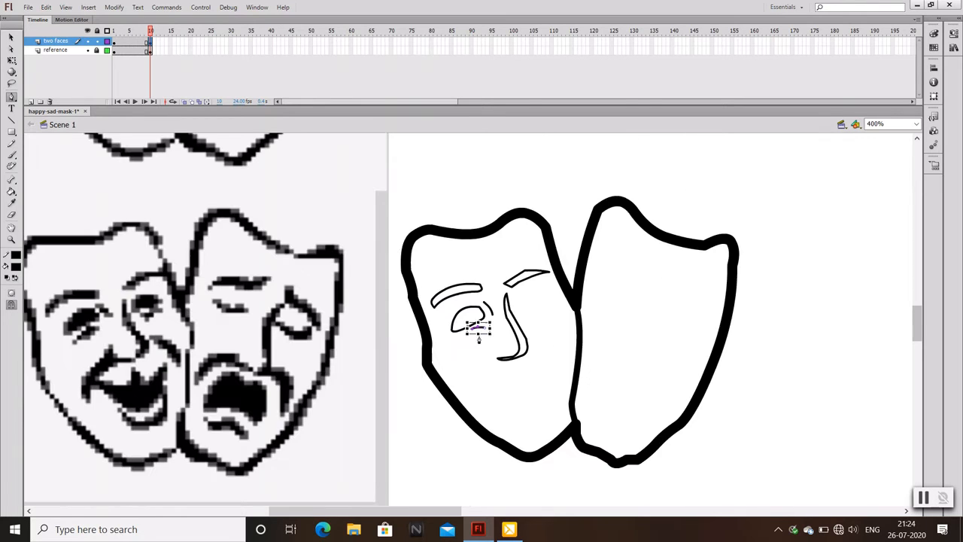
pyautogui.keyDown('ctrl'); pyautogui.click(456, 342); pyautogui.keyUp('ctrl')
pyautogui.click(457, 345)
pyautogui.hotkey('ctrl', 'z')
pyautogui.keyDown('ctrl'); pyautogui.scroll(1, 462, 344); pyautogui.keyUp('ctrl')
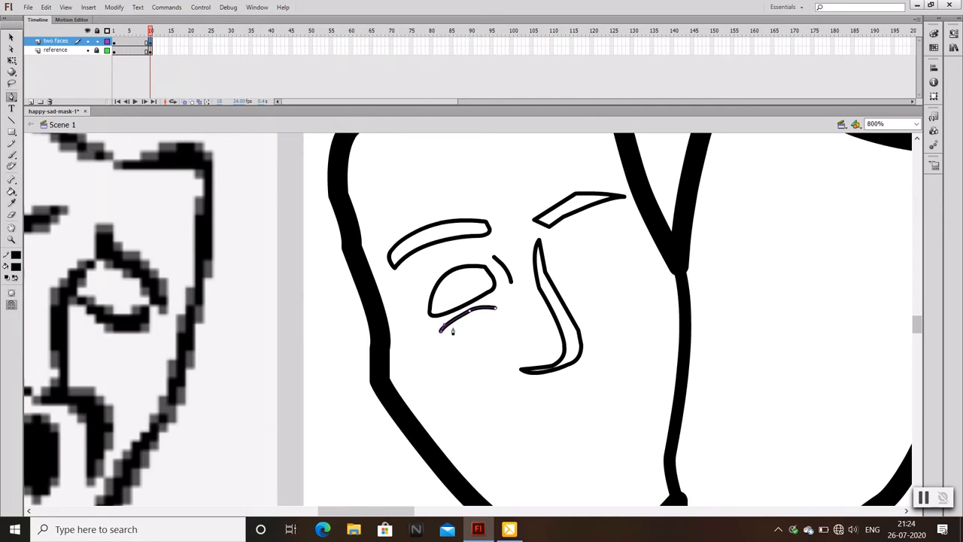
pyautogui.keyDown('ctrl'); pyautogui.scroll(-1, 456, 331); pyautogui.keyUp('ctrl')
pyautogui.click(472, 326)
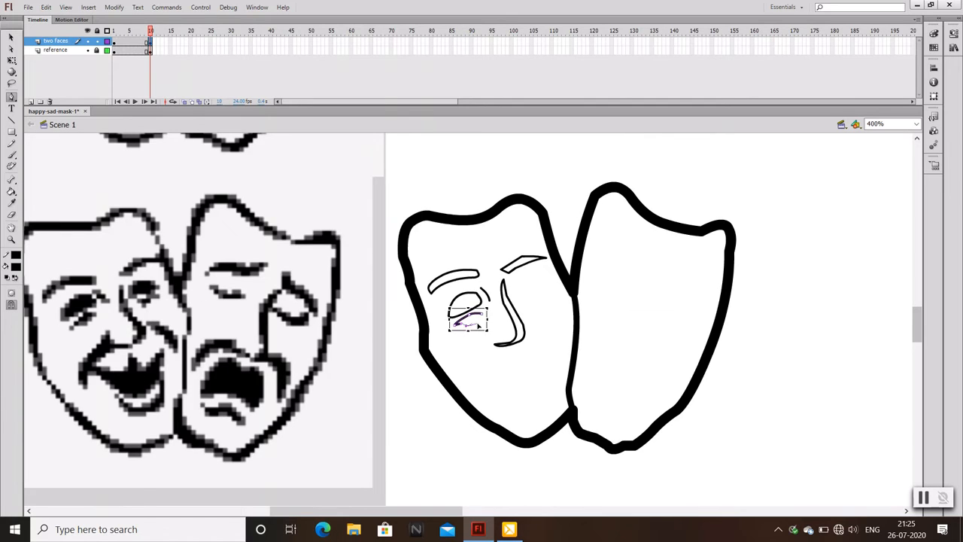
pyautogui.click(482, 313)
pyautogui.press('v')
# Step: Outline the right eye of the left mask and add a short curved crease line below it
pyautogui.click(519, 277)
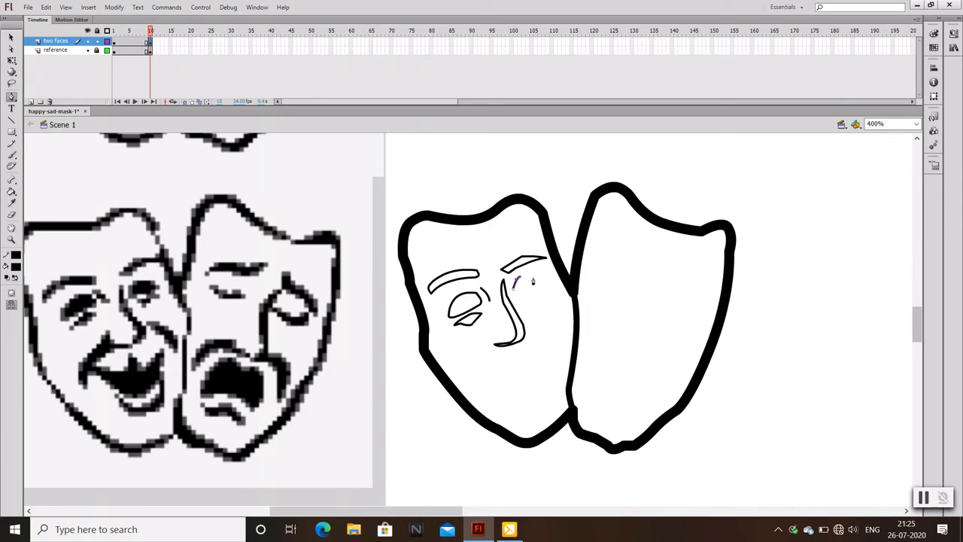
pyautogui.moveTo(540, 276); pyautogui.dragTo(521, 288)
pyautogui.click(540, 276)
pyautogui.click(513, 290)
pyautogui.moveTo(540, 291); pyautogui.dragTo(552, 285)
pyautogui.doubleClick(550, 290)
# Step: Draw the closed crescent-shaped cheek fold to the right of the left mask's nose
pyautogui.moveTo(558, 333); pyautogui.dragTo(566, 346)
pyautogui.click(558, 347)
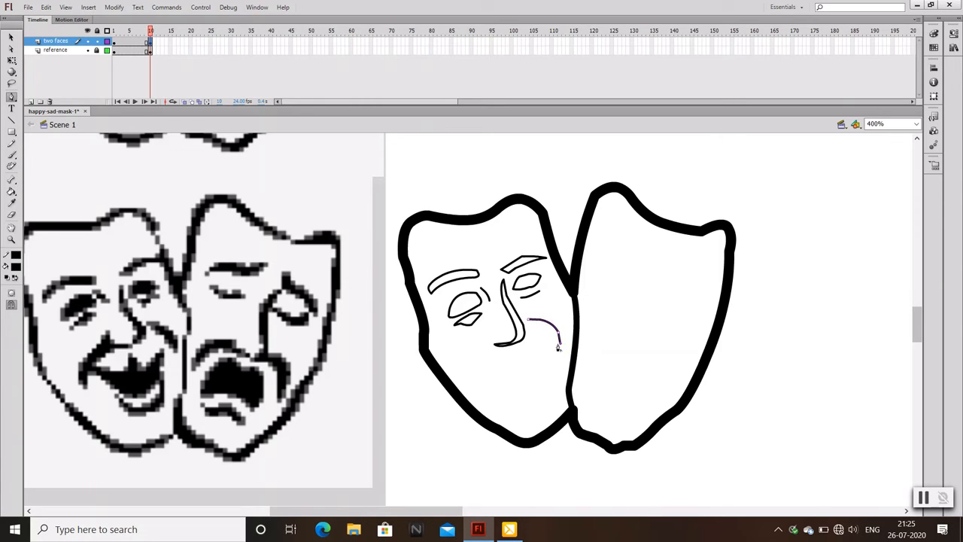
pyautogui.click(528, 319)
pyautogui.press('v')
# Step: Draw the closed, pointed cheek fold curving down to the left of the left mask's nose
pyautogui.press('p')
pyautogui.moveTo(494, 344)
pyautogui.mouseDown()
pyautogui.moveTo(491, 333)
pyautogui.moveTo(497, 360)
pyautogui.mouseUp()
pyautogui.hotkey('ctrl', 'z')
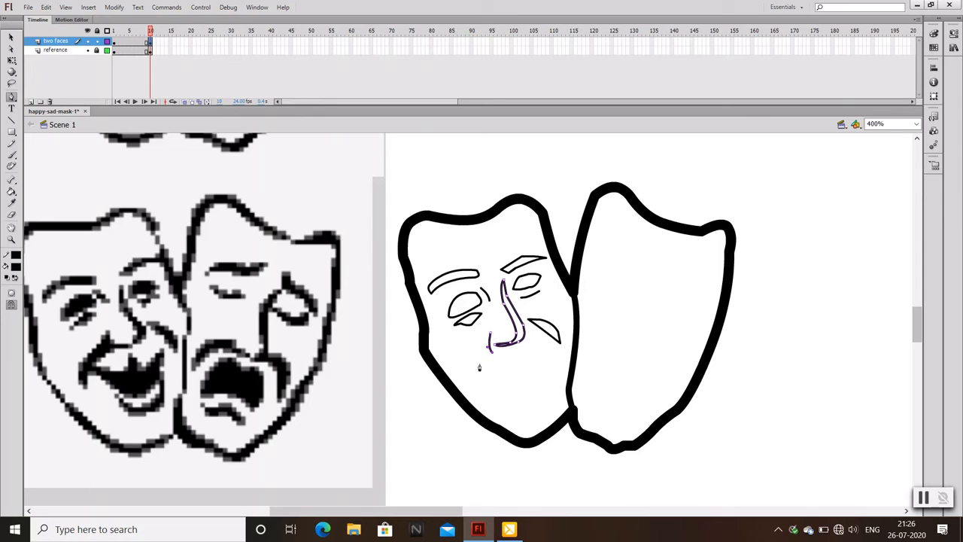
pyautogui.click(479, 366)
pyautogui.click(475, 390)
pyautogui.moveTo(473, 355); pyautogui.dragTo(479, 348)
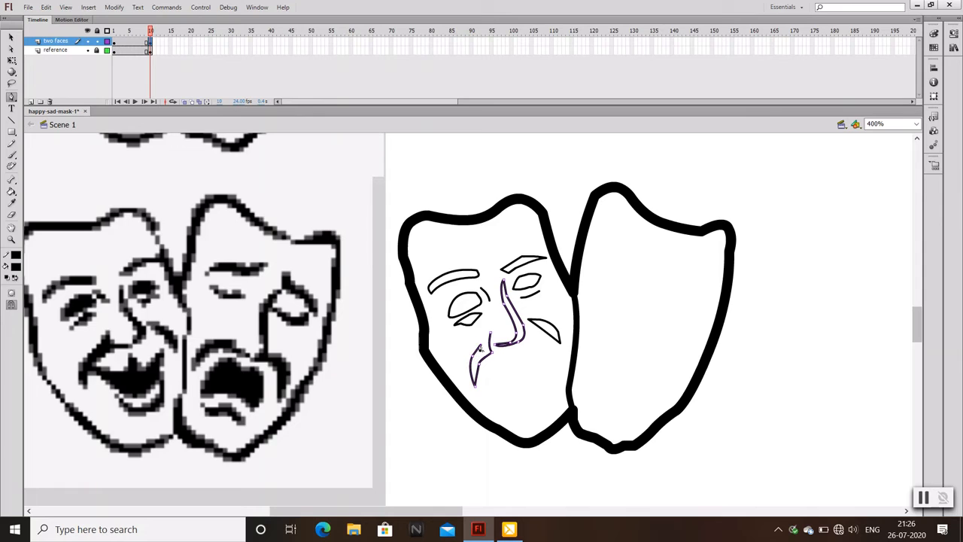
pyautogui.click(494, 331)
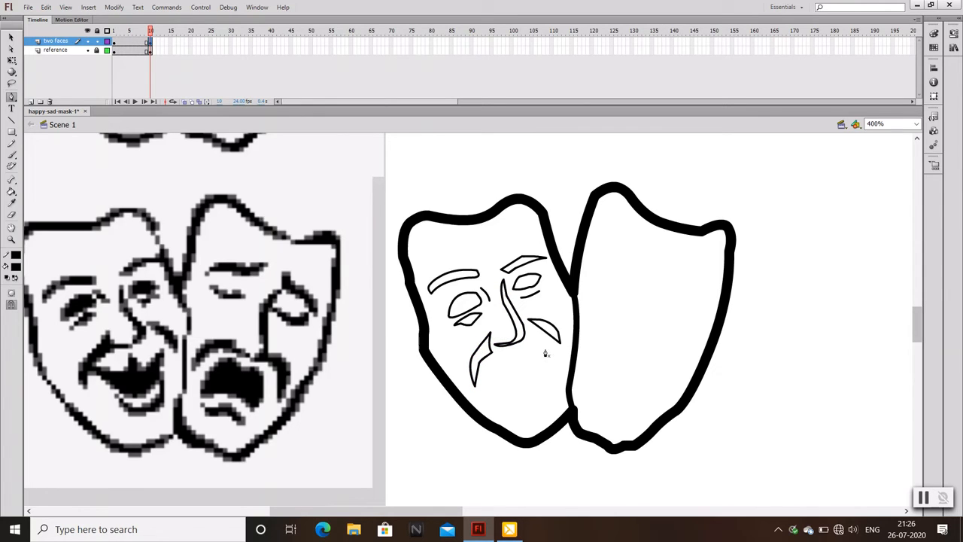
# Step: Draw the wavy upper edge of the left mask's smiling mouth, with a central peak below the nose
pyautogui.moveTo(526, 365); pyautogui.dragTo(527, 364)
pyautogui.click(513, 343)
pyautogui.moveTo(513, 347); pyautogui.dragTo(471, 365)
pyautogui.click(474, 370)
pyautogui.hotkey('ctrl', 'z')
pyautogui.hotkey('ctrl', 'z')
pyautogui.hotkey('ctrl', '-')
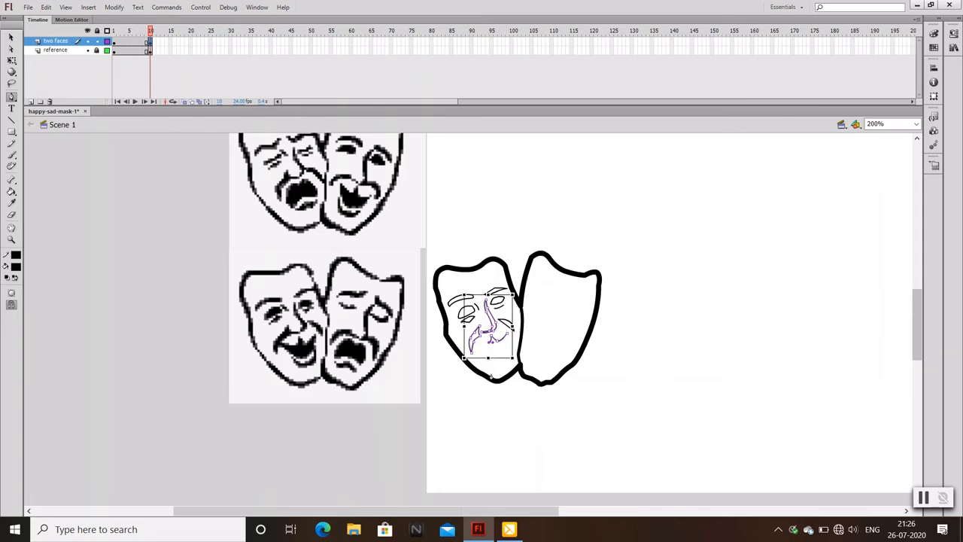
pyautogui.hotkey('ctrl', '=')
pyautogui.hotkey('ctrl', '=')
pyautogui.moveTo(419, 386); pyautogui.dragTo(410, 390)
pyautogui.hotkey('ctrl', '-')
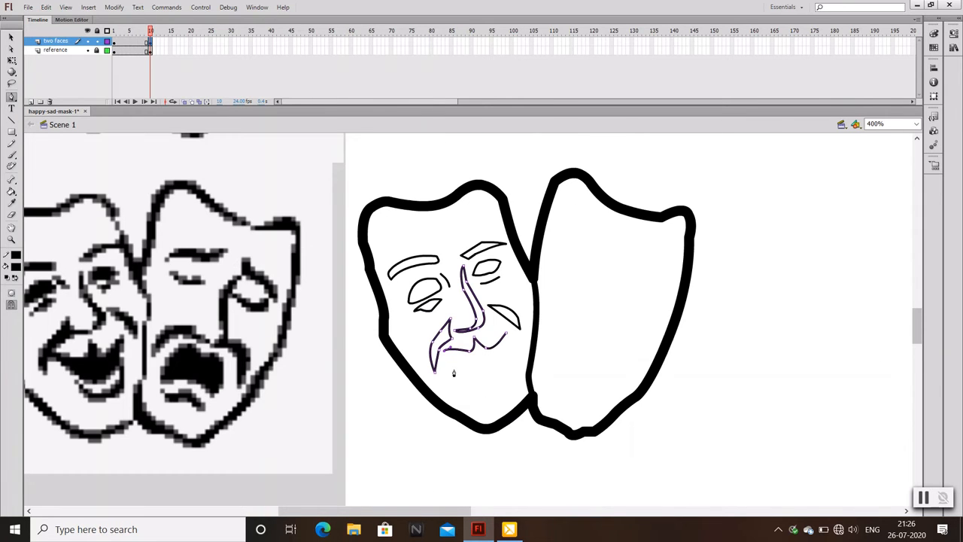
# Step: Close the smiling mouth outline with a rounded lower edge running up to its right corner
pyautogui.click(456, 368)
pyautogui.moveTo(480, 382)
pyautogui.mouseDown()
pyautogui.moveTo(500, 378)
pyautogui.moveTo(511, 325)
pyautogui.mouseUp()
pyautogui.click(514, 327)
pyautogui.keyDown('ctrl'); pyautogui.click(477, 387); pyautogui.keyUp('ctrl')
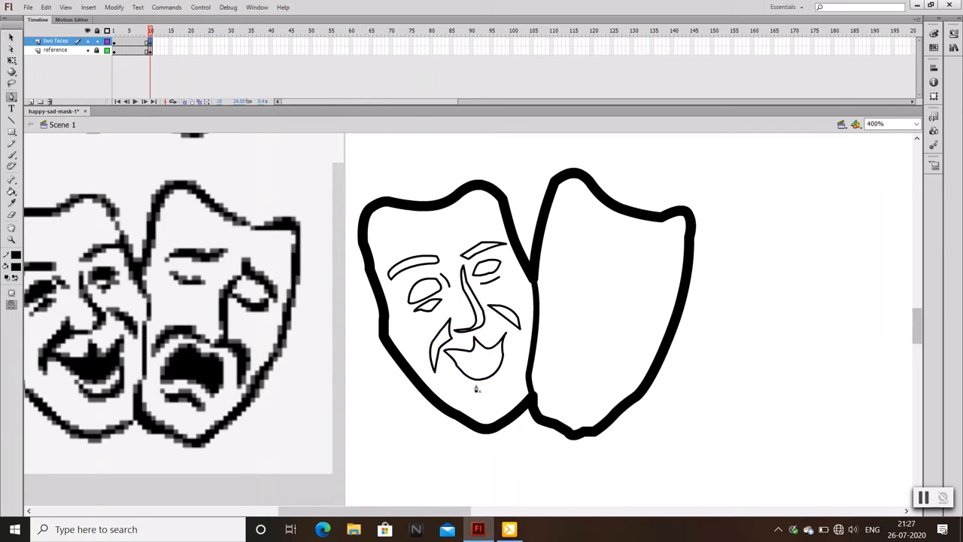
pyautogui.hotkey('ctrl', '=')
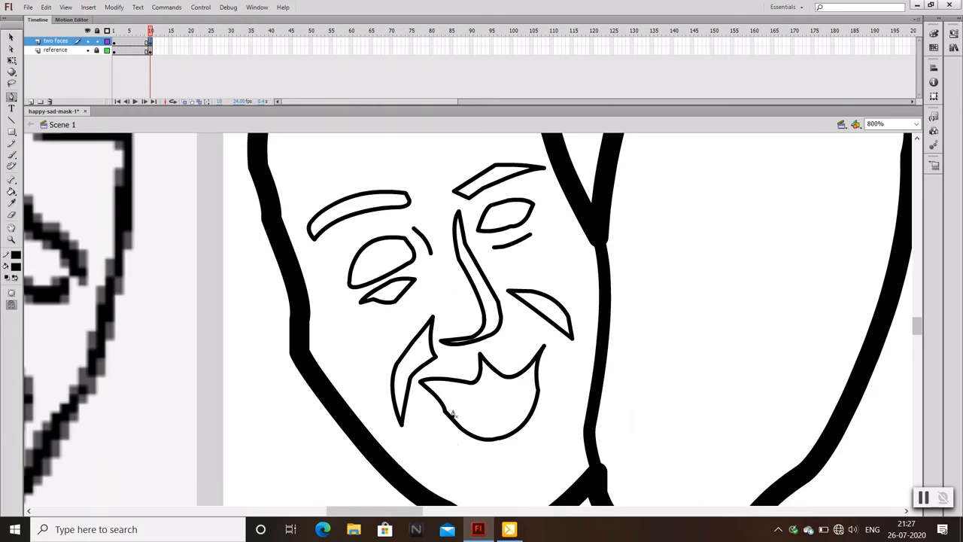
pyautogui.hotkey('ctrl', '-')
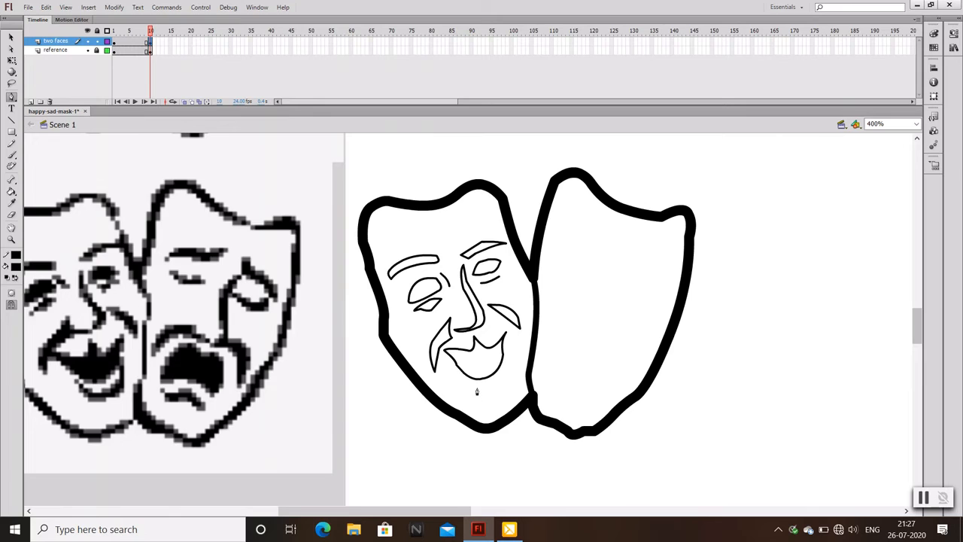
# Step: Outline the crescent-shaped lower lip beneath the smiling mouth and save the document
pyautogui.click(461, 374)
pyautogui.moveTo(474, 389); pyautogui.dragTo(477, 387)
pyautogui.moveTo(503, 356)
pyautogui.mouseDown()
pyautogui.moveTo(495, 376)
pyautogui.moveTo(510, 389)
pyautogui.moveTo(508, 362)
pyautogui.mouseUp()
pyautogui.hotkey('ctrl', 'z')
pyautogui.hotkey('ctrl', '=')
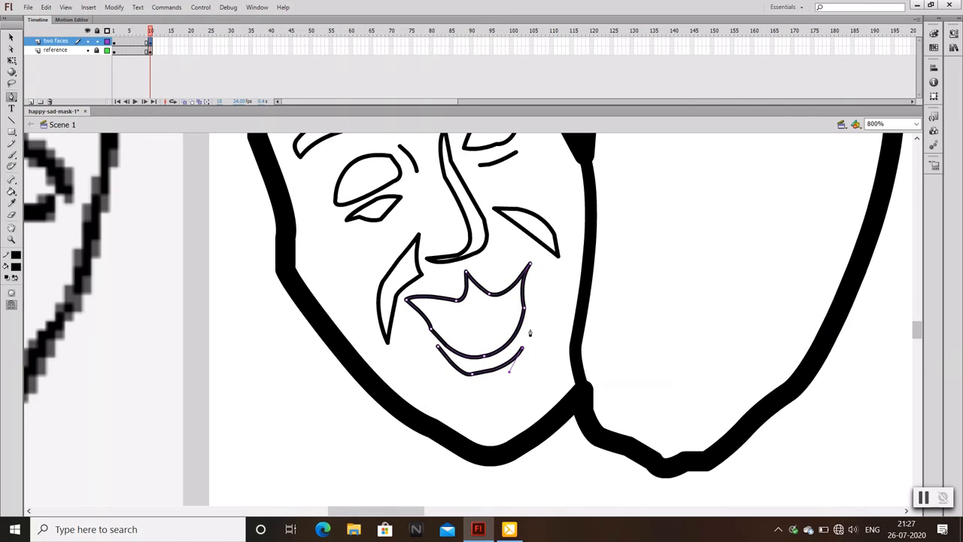
pyautogui.moveTo(528, 321); pyautogui.dragTo(530, 289)
pyautogui.click(531, 314)
pyautogui.moveTo(516, 376); pyautogui.dragTo(492, 388)
pyautogui.hotkey('ctrl', '-')
pyautogui.click(492, 346)
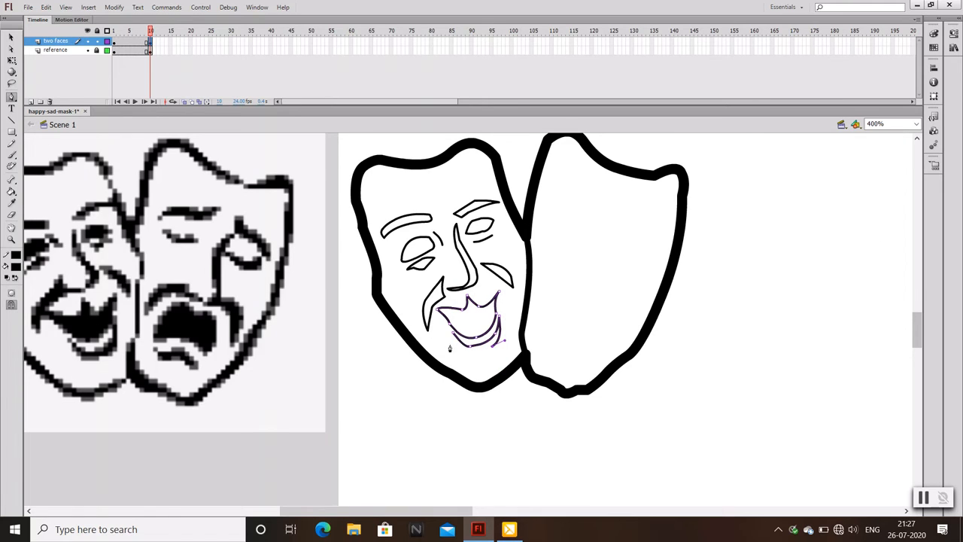
pyautogui.click(460, 367)
pyautogui.press('v')
pyautogui.press('p')
pyautogui.hotkey('ctrl', 's')
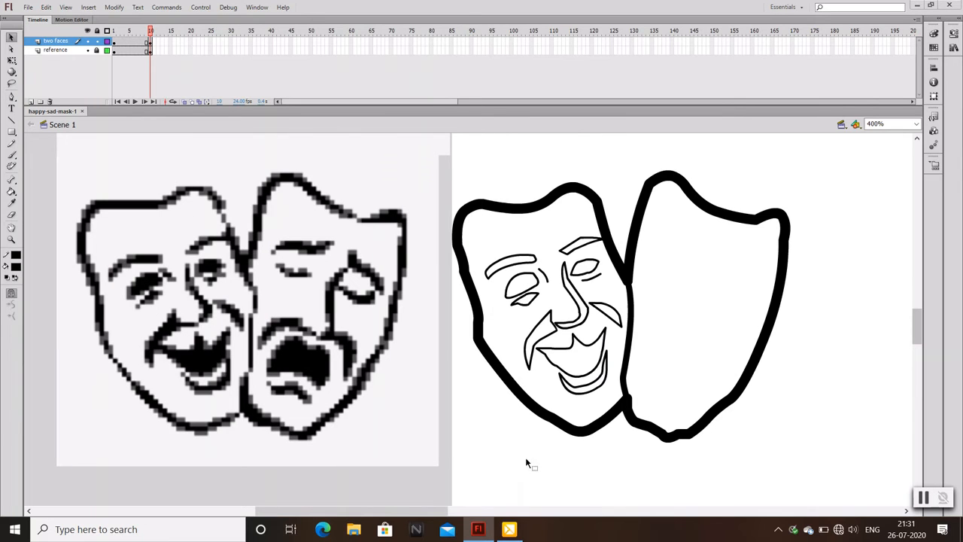
# Step: Fill the left mask's eyebrows, eyes and lower-lid shape with black
pyautogui.press('k')
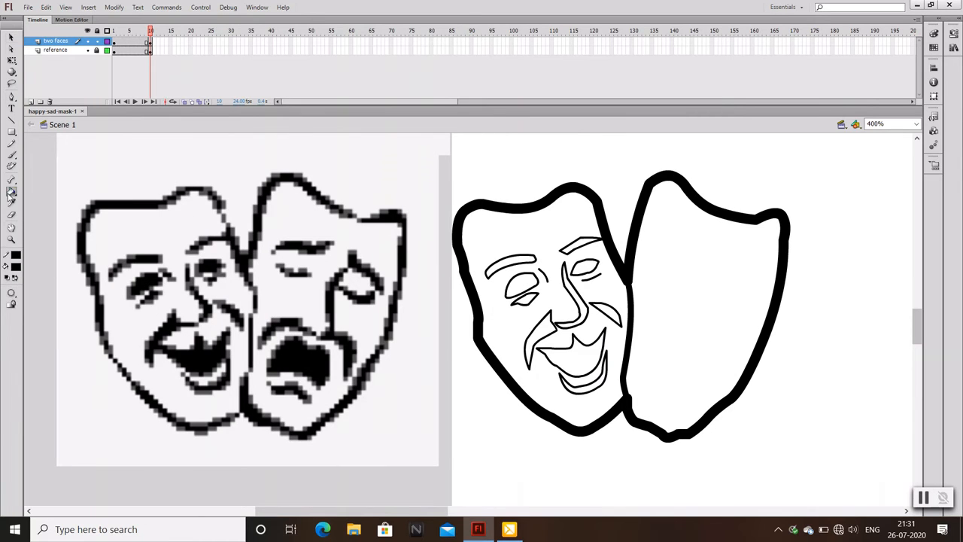
pyautogui.click(566, 245)
pyautogui.click(508, 258)
pyautogui.click(521, 286)
pyautogui.click(585, 268)
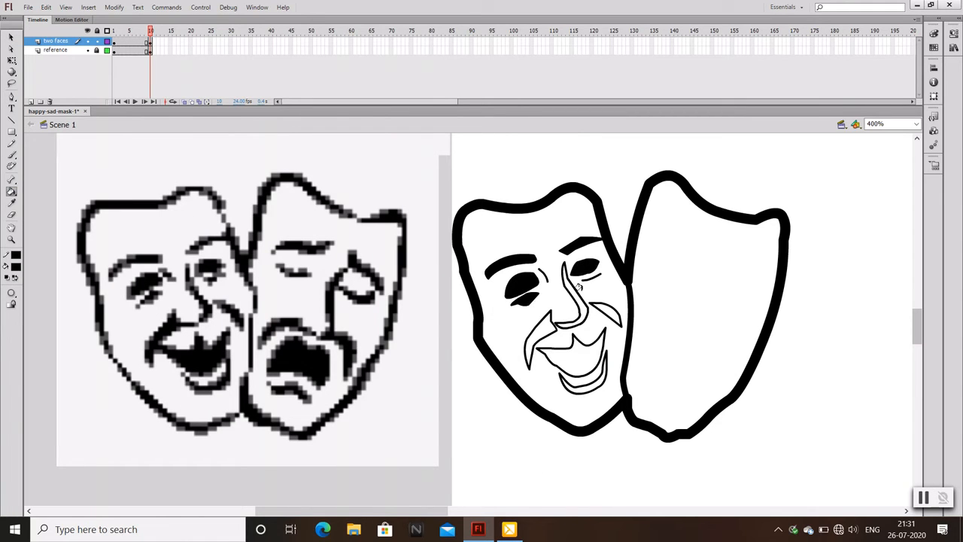
# Step: Fill the left mask's nose, both cheek folds, mouth and lower lip with black
pyautogui.click(579, 302)
pyautogui.click(606, 308)
pyautogui.click(535, 331)
pyautogui.click(568, 353)
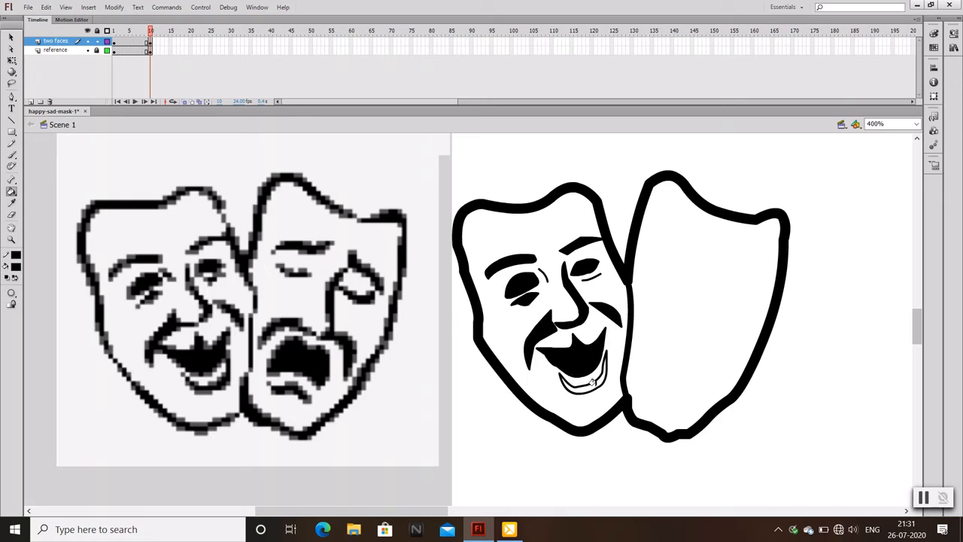
pyautogui.click(587, 382)
# Step: Set the stroke of the two short eye crease lines on the left mask to 3
pyautogui.click(10, 37)
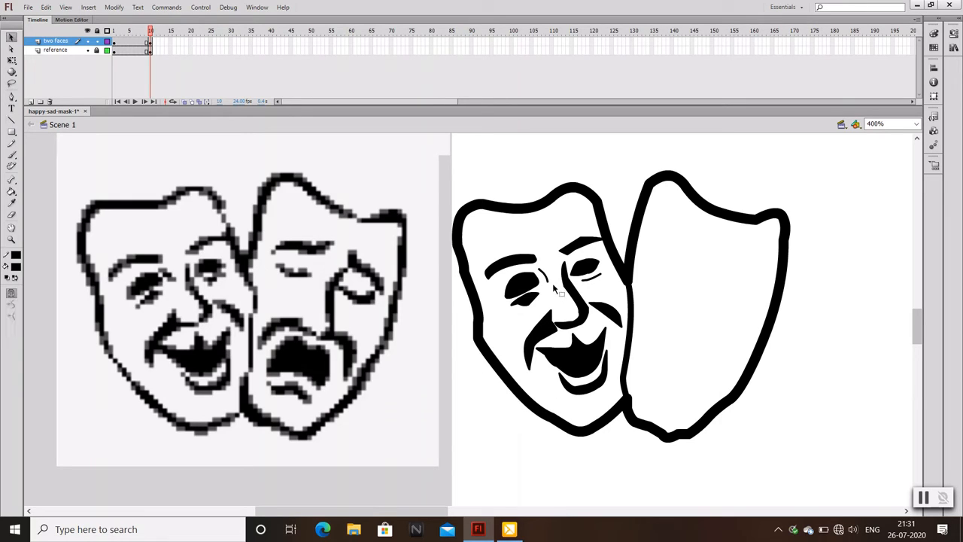
pyautogui.click(589, 276)
pyautogui.click(953, 34)
pyautogui.moveTo(918, 137); pyautogui.dragTo(875, 137)
pyautogui.write('3')
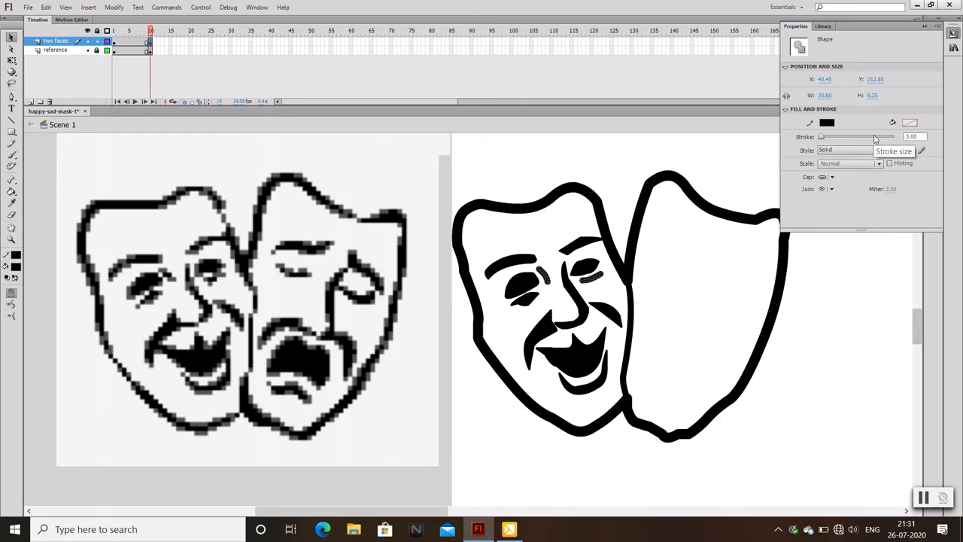
pyautogui.click(925, 27)
pyautogui.click(771, 148)
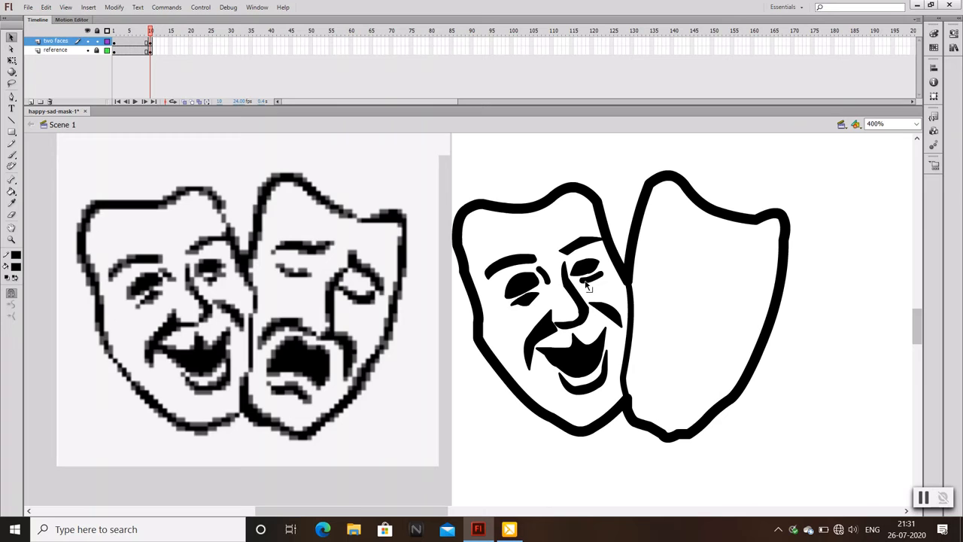
# Step: Reshape the crease lines beneath the right eye and beside the left eye by bending them
pyautogui.moveTo(583, 282); pyautogui.dragTo(580, 281)
pyautogui.hotkey('ctrl', '=')
pyautogui.moveTo(701, 247)
pyautogui.mouseDown()
pyautogui.moveTo(692, 250)
pyautogui.moveTo(729, 237)
pyautogui.moveTo(732, 225)
pyautogui.moveTo(714, 247)
pyautogui.mouseUp()
pyautogui.moveTo(714, 248); pyautogui.dragTo(724, 238)
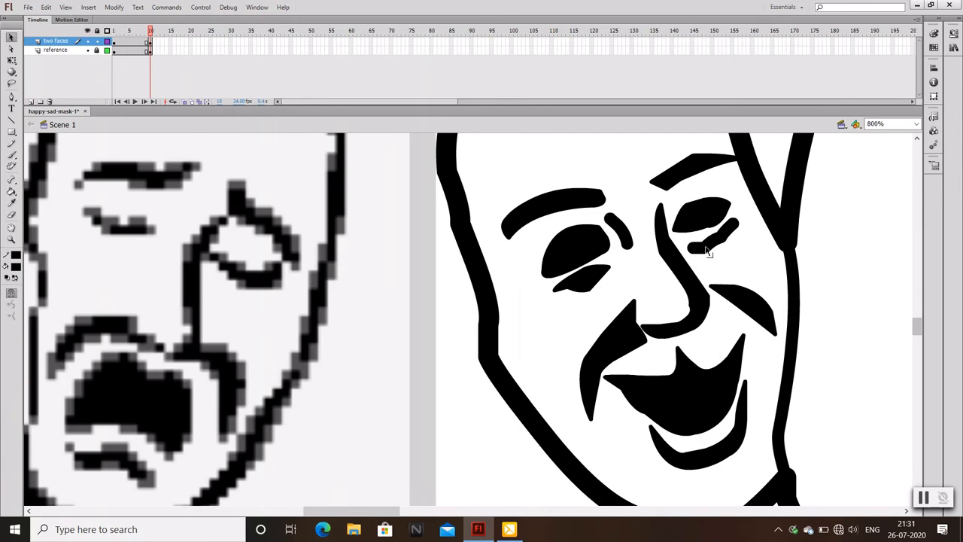
pyautogui.hotkey('ctrl', 'a')
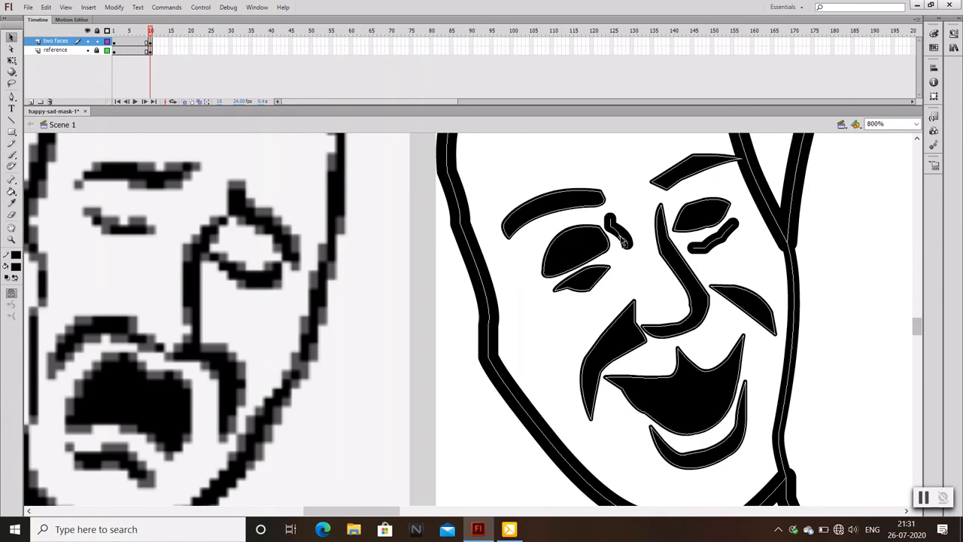
pyautogui.hotkey('ctrl', 'shift', 'a')
pyautogui.hotkey('ctrl', '-')
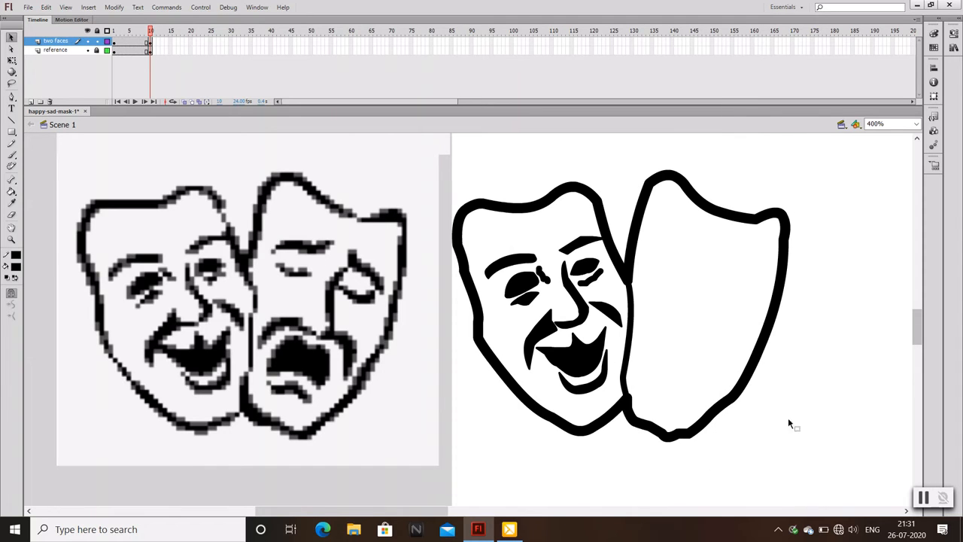
# Step: Save the document and check the Pen tool's stroke settings for drawing the right mask's features
pyautogui.hotkey('ctrl', 's')
pyautogui.moveTo(805, 373)
pyautogui.mouseDown()
pyautogui.moveTo(673, 370)
pyautogui.moveTo(703, 359)
pyautogui.mouseUp()
pyautogui.press('p')
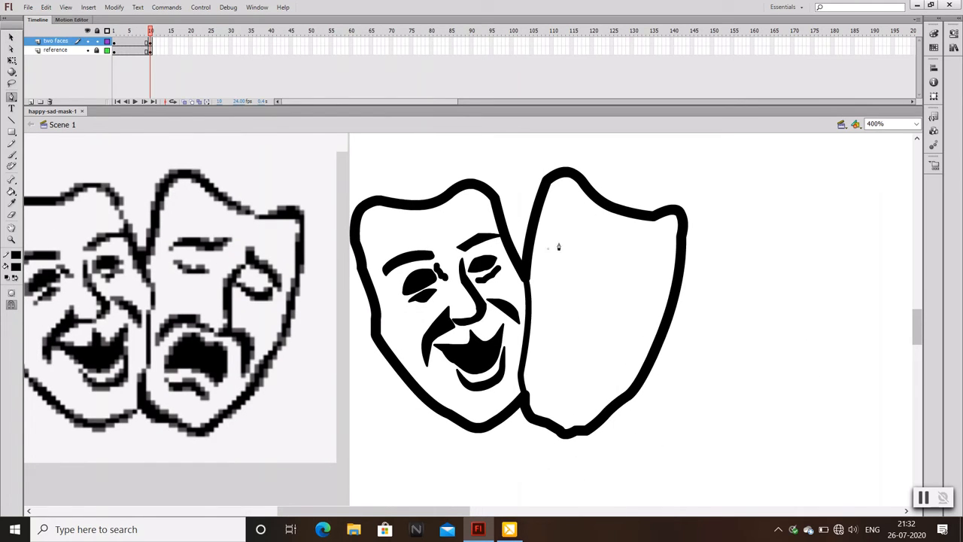
pyautogui.moveTo(583, 240); pyautogui.dragTo(583, 239)
pyautogui.hotkey('ctrl', 'z')
pyautogui.click(953, 33)
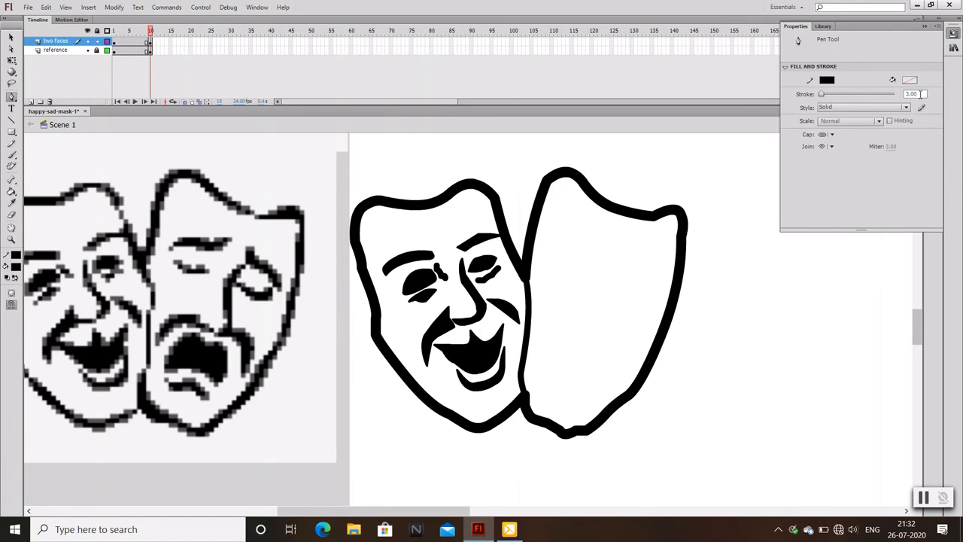
pyautogui.click(924, 26)
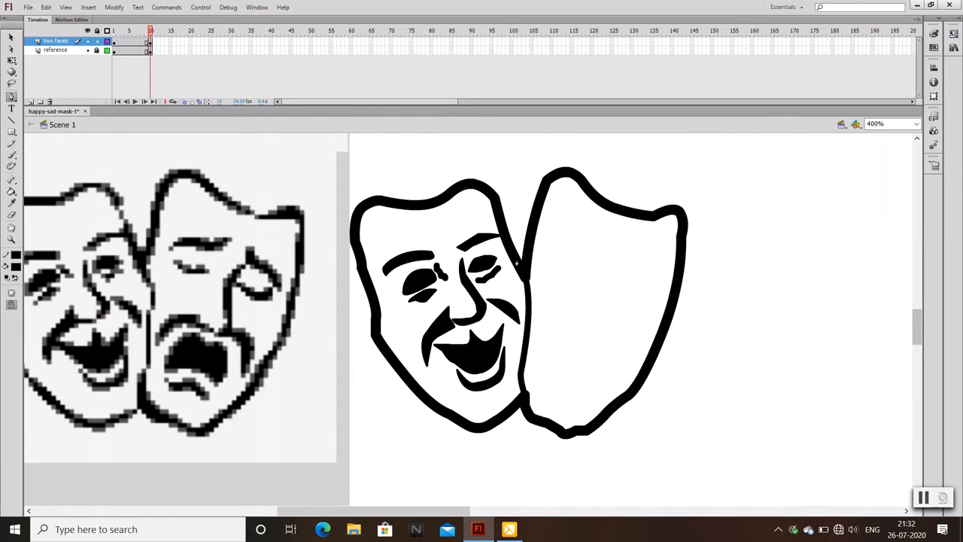
# Step: Draw the closed outline of the sad right mask's left eyebrow with the Pen tool, following the reference
pyautogui.click(575, 245)
pyautogui.click(588, 246)
pyautogui.click(604, 246)
pyautogui.click(579, 256)
pyautogui.click(566, 257)
pyautogui.hotkey('ctrl', '=')
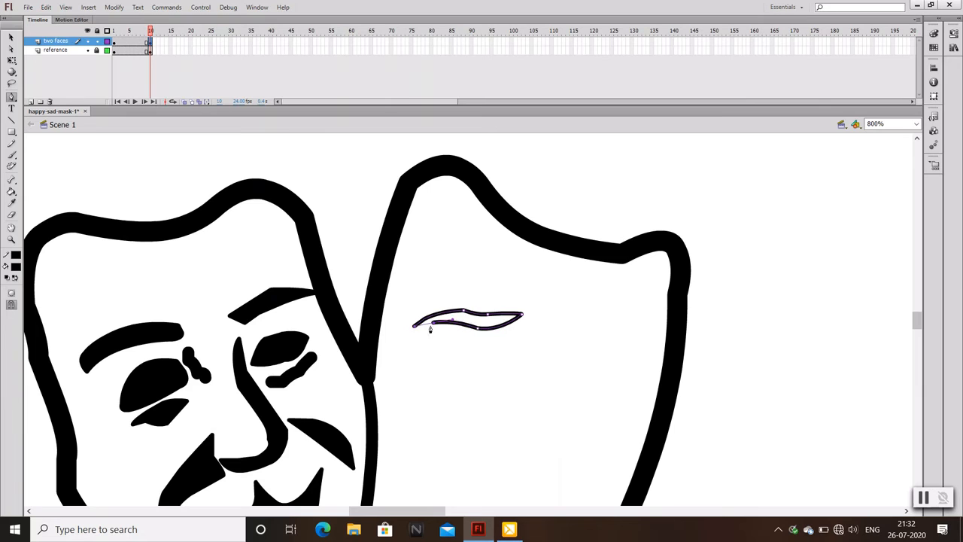
pyautogui.moveTo(413, 327); pyautogui.dragTo(407, 338)
pyautogui.hotkey('ctrl', '-')
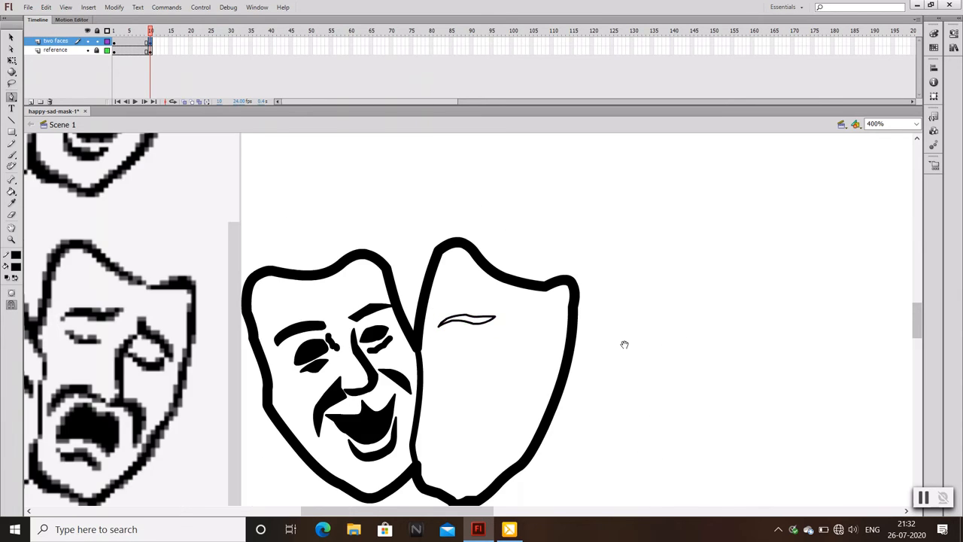
# Step: Draw the closed outline of the right mask's steep, downward-slanting right eyebrow with the Pen tool
pyautogui.moveTo(625, 344); pyautogui.dragTo(688, 329)
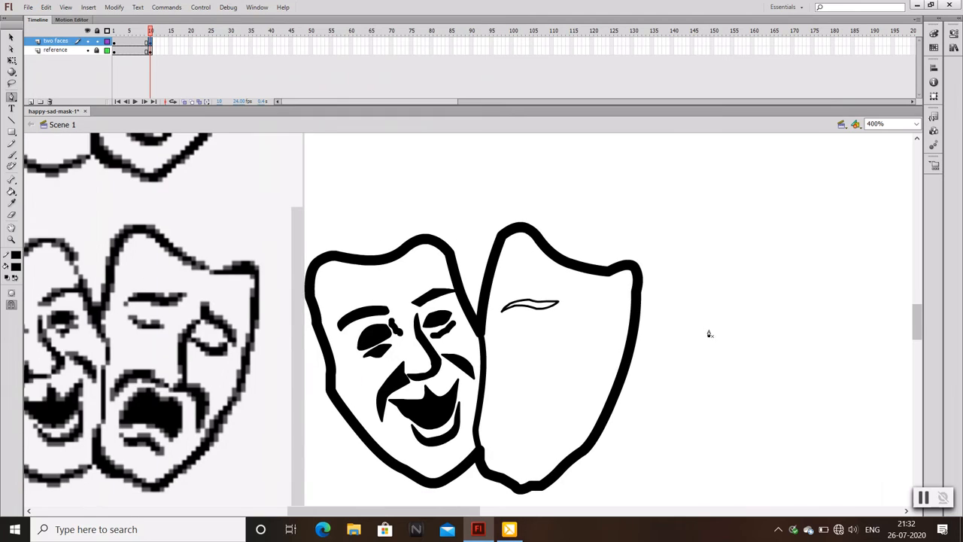
pyautogui.click(578, 317)
pyautogui.moveTo(606, 351); pyautogui.dragTo(606, 356)
pyautogui.moveTo(582, 314); pyautogui.dragTo(584, 318)
pyautogui.click(577, 308)
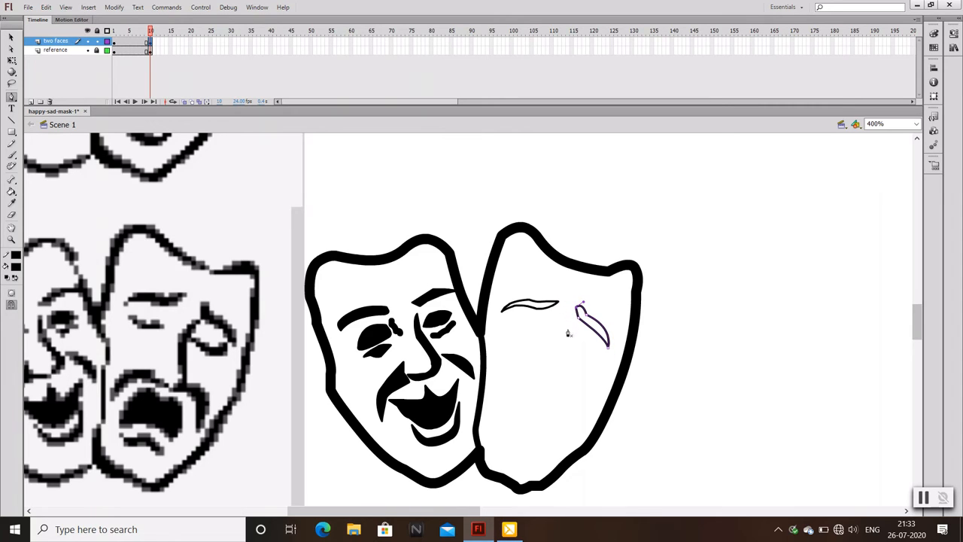
pyautogui.press('v')
pyautogui.press('p')
# Step: Draw the narrow nose outline running down from the inner end of the right mask's right eyebrow
pyautogui.moveTo(567, 343); pyautogui.dragTo(592, 318)
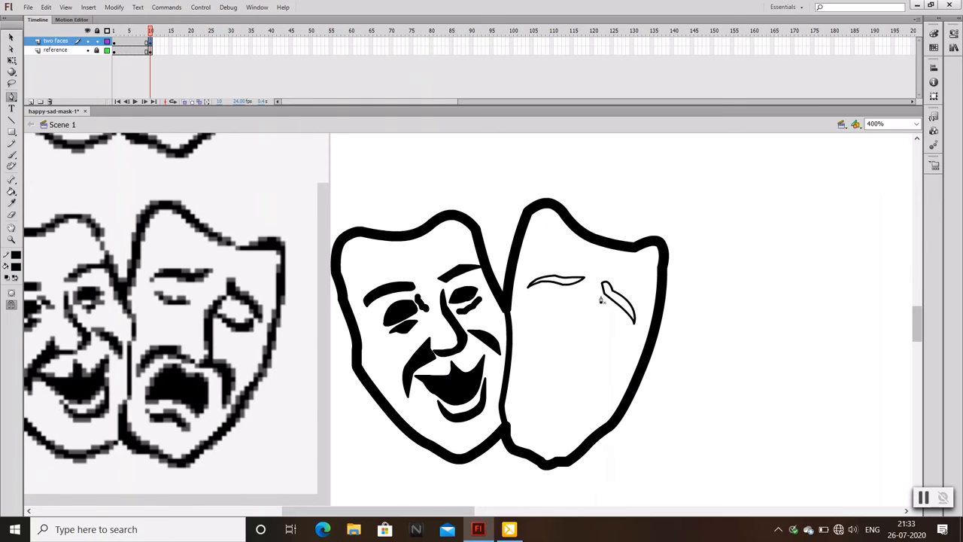
pyautogui.hotkey('ctrl', '-')
pyautogui.hotkey('ctrl', '=')
pyautogui.hotkey('ctrl', '=')
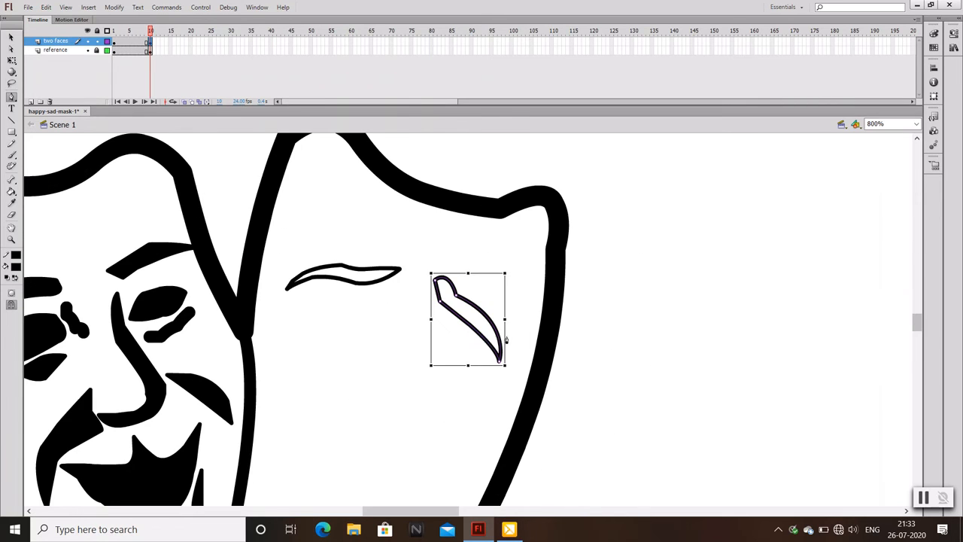
pyautogui.click(444, 341)
pyautogui.hotkey('ctrl', '-')
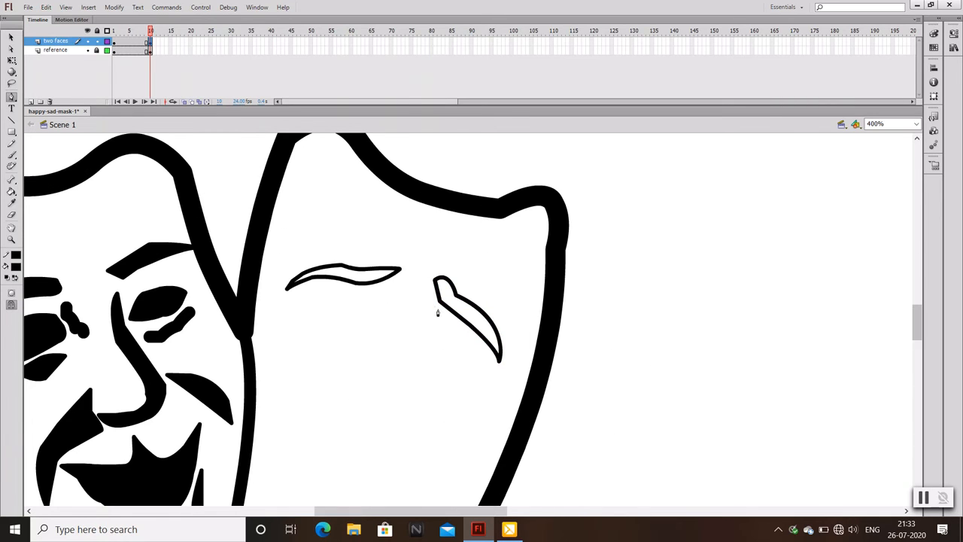
pyautogui.click(445, 325)
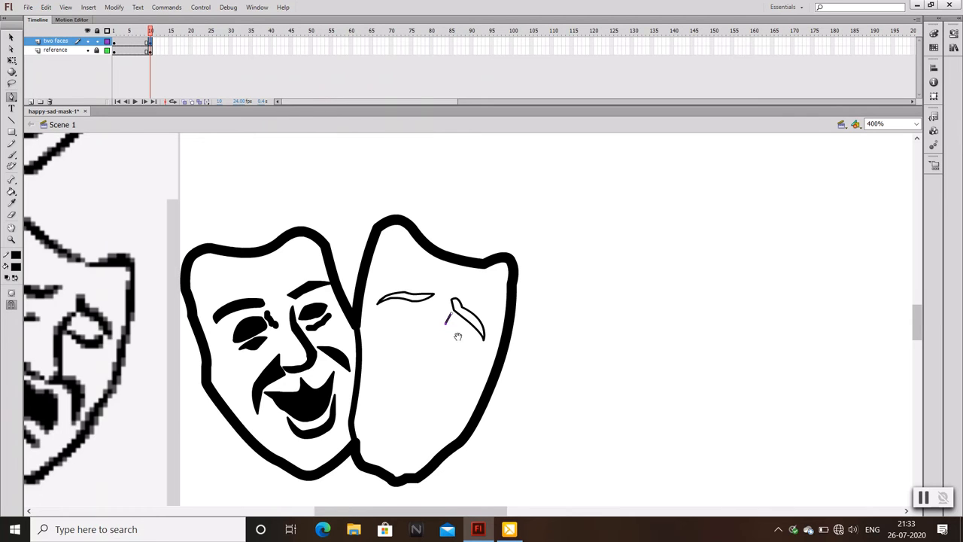
pyautogui.moveTo(458, 337); pyautogui.dragTo(597, 318)
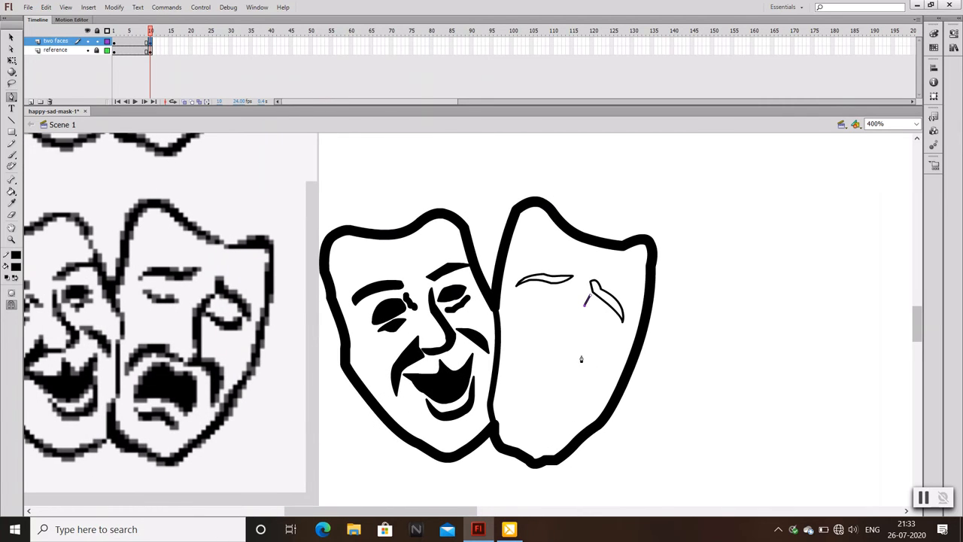
pyautogui.click(581, 354)
pyautogui.moveTo(572, 352); pyautogui.dragTo(576, 348)
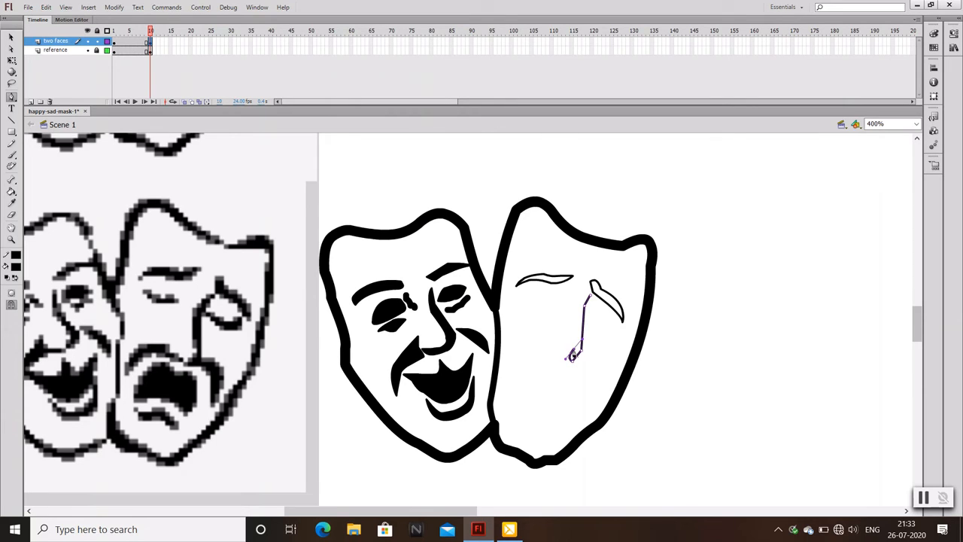
pyautogui.click(578, 310)
pyautogui.moveTo(591, 297); pyautogui.dragTo(601, 292)
pyautogui.press('v')
# Step: Draw the curved, closed eyelid outline beneath the right mask's right eyebrow
pyautogui.press('p')
pyautogui.hotkey('ctrl', '=')
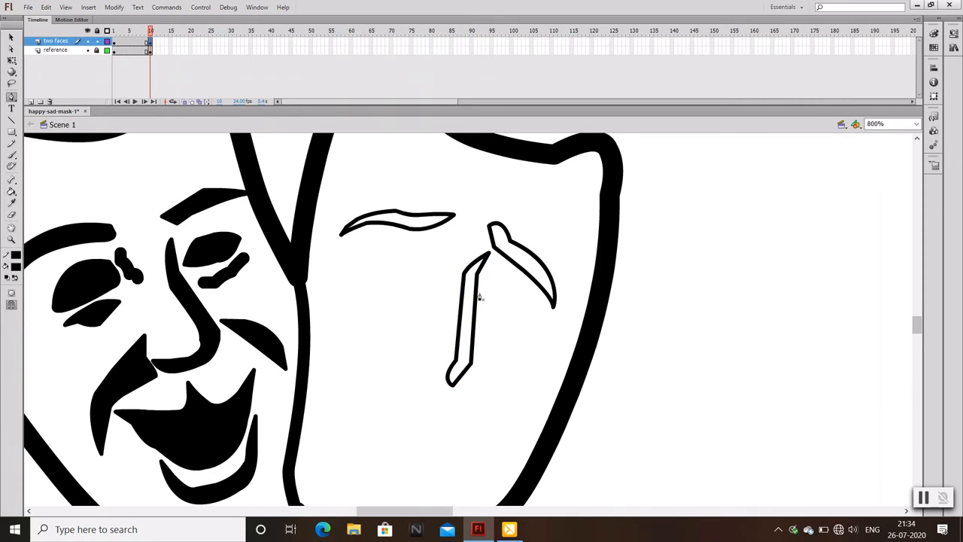
pyautogui.hotkey('ctrl', '-')
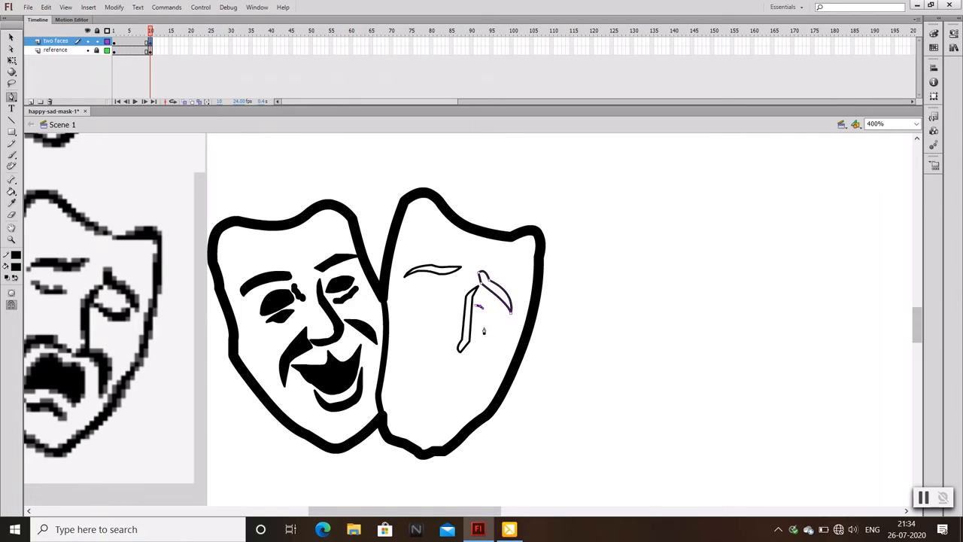
pyautogui.hotkey('ctrl', '=')
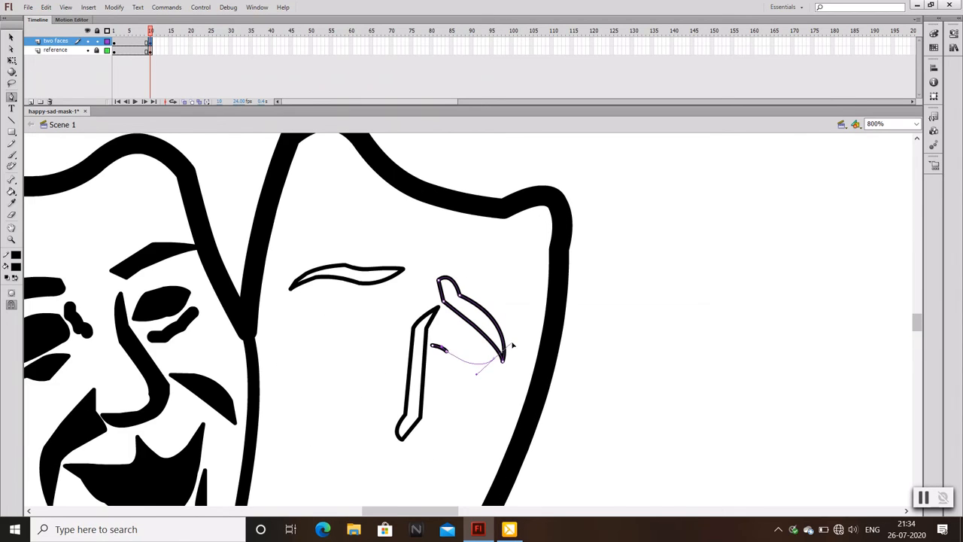
pyautogui.hotkey('ctrl', '-')
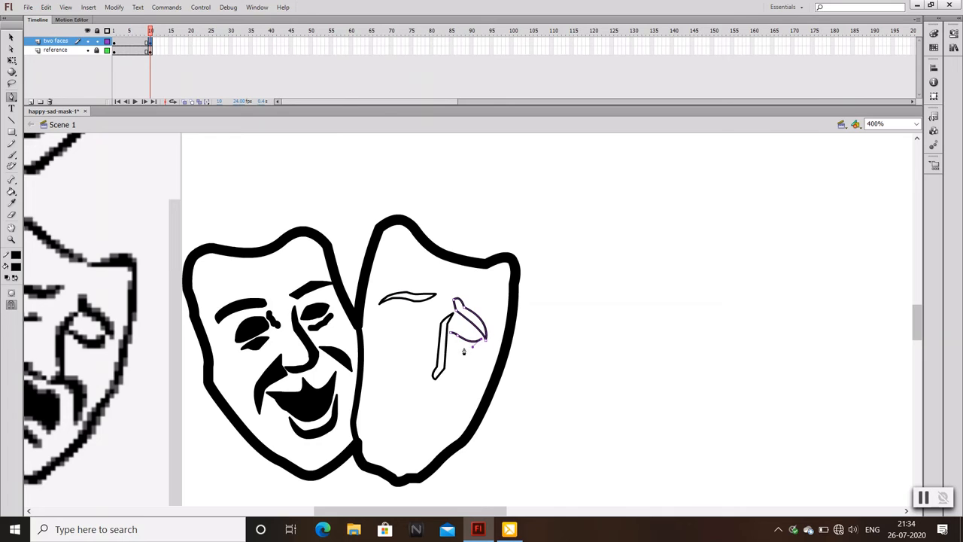
pyautogui.moveTo(463, 351); pyautogui.dragTo(450, 350)
pyautogui.click(465, 349)
pyautogui.moveTo(461, 365); pyautogui.dragTo(687, 378)
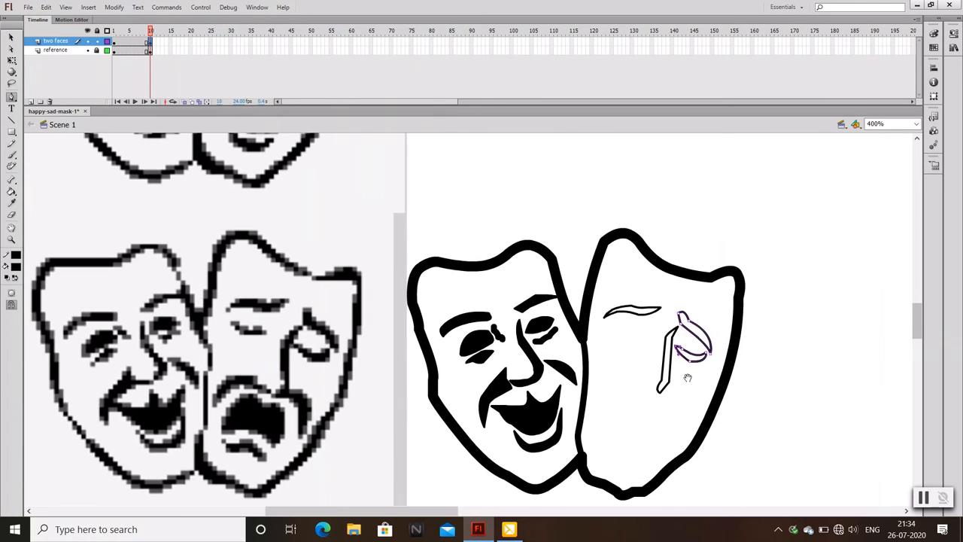
pyautogui.keyDown('ctrl'); pyautogui.click(688, 381); pyautogui.keyUp('ctrl')
# Step: Draw the small closed eyelid outline beneath the right mask's left eyebrow
pyautogui.click(623, 339)
pyautogui.click(647, 336)
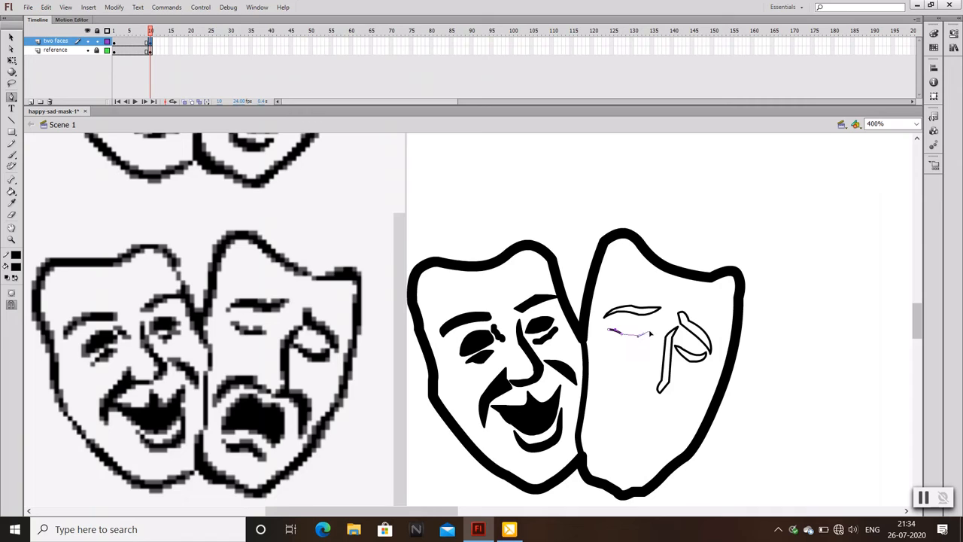
pyautogui.click(621, 343)
pyautogui.click(608, 332)
pyautogui.keyDown('ctrl'); pyautogui.click(620, 365); pyautogui.keyUp('ctrl')
# Step: Draw the arched outline of the right mask's left cheek fold, ending at the base of the nose
pyautogui.moveTo(626, 382); pyautogui.dragTo(637, 302)
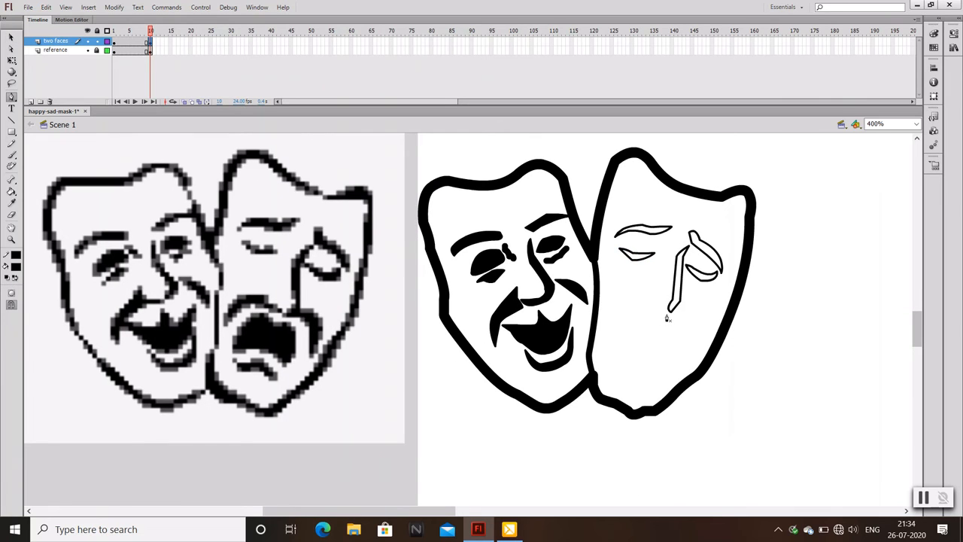
pyautogui.click(667, 317)
pyautogui.press('v')
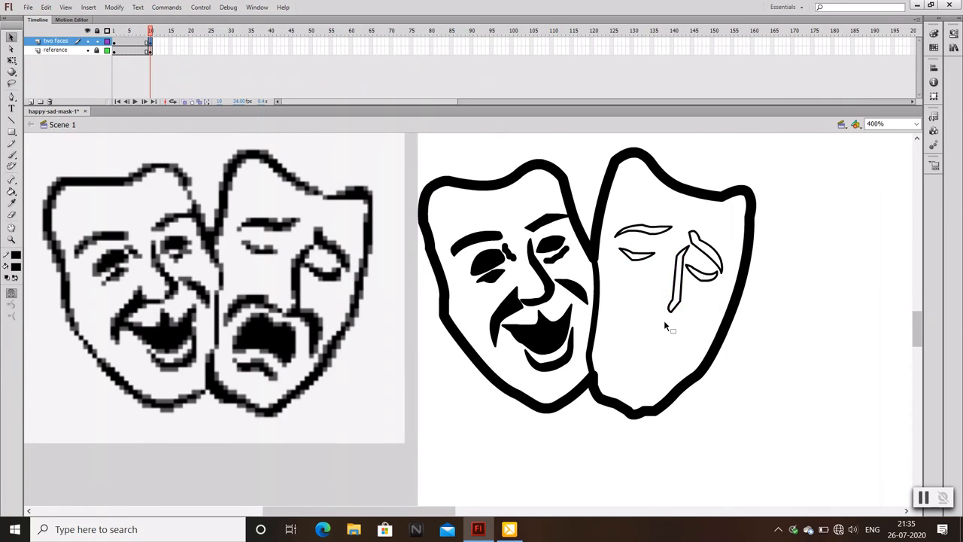
pyautogui.hotkey('ctrl', '=')
pyautogui.press('p')
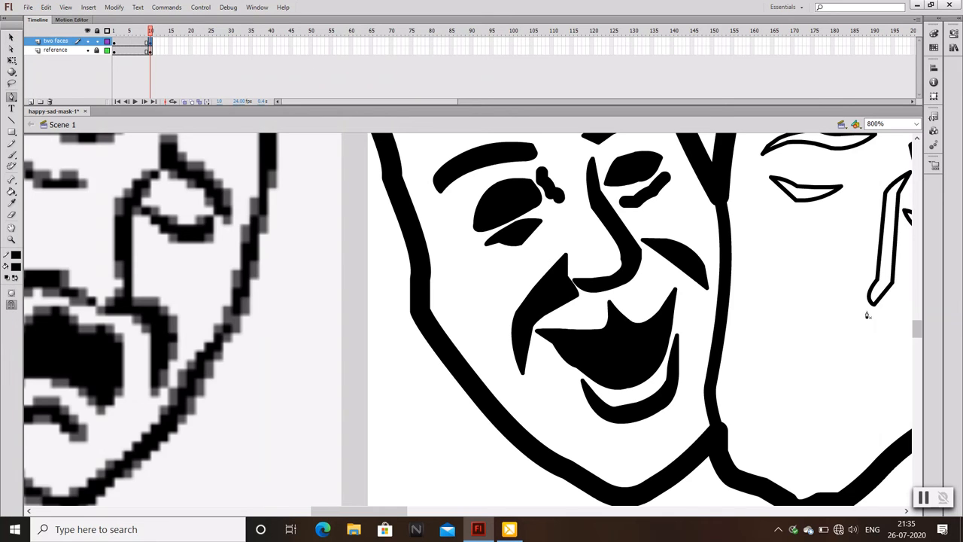
pyautogui.hotkey('ctrl', '-')
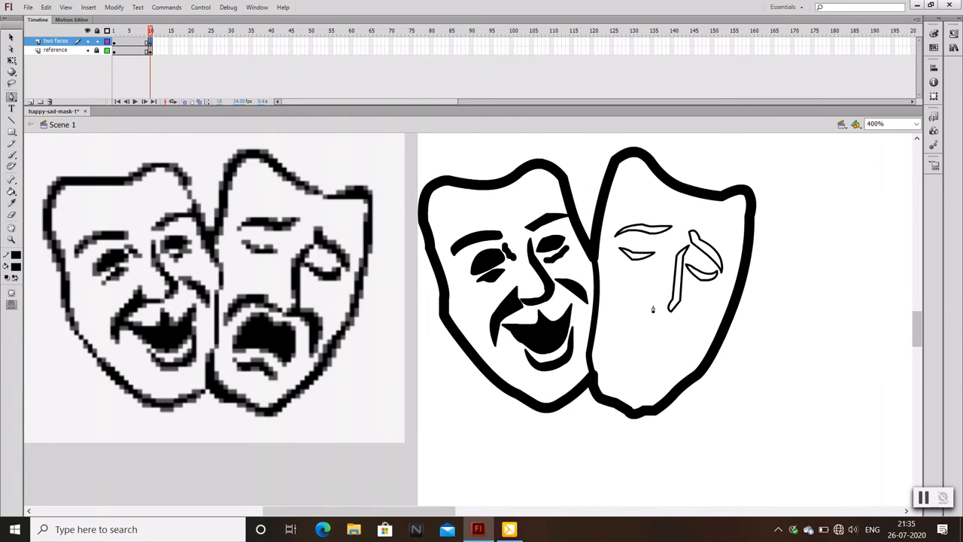
pyautogui.click(653, 301)
pyautogui.moveTo(607, 327); pyautogui.dragTo(591, 354)
pyautogui.click(606, 324)
pyautogui.moveTo(631, 309); pyautogui.dragTo(690, 321)
pyautogui.click(632, 309)
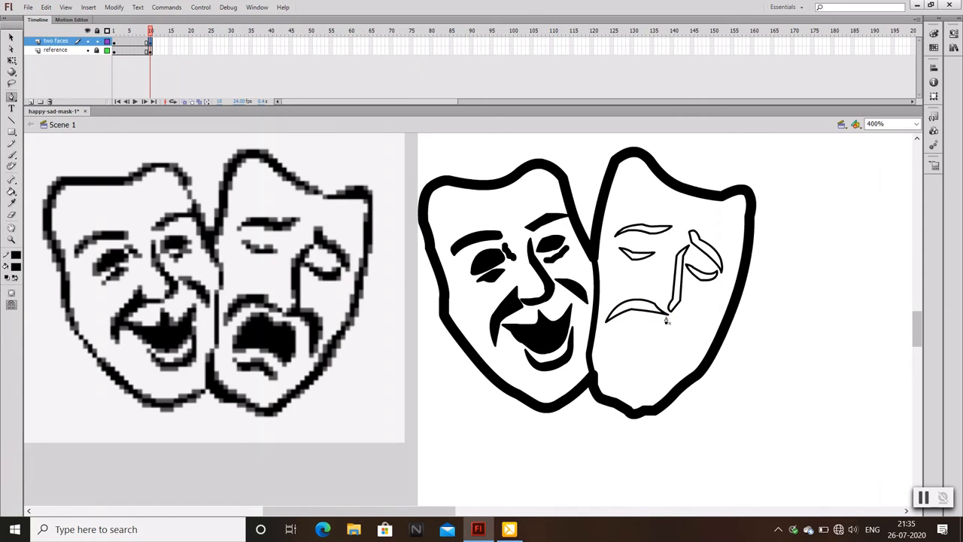
# Step: Draw the right mask's right cheek fold as a closed shape curving down from the base of the nose
pyautogui.hotkey('ctrl', '=')
pyautogui.moveTo(774, 348); pyautogui.dragTo(667, 338)
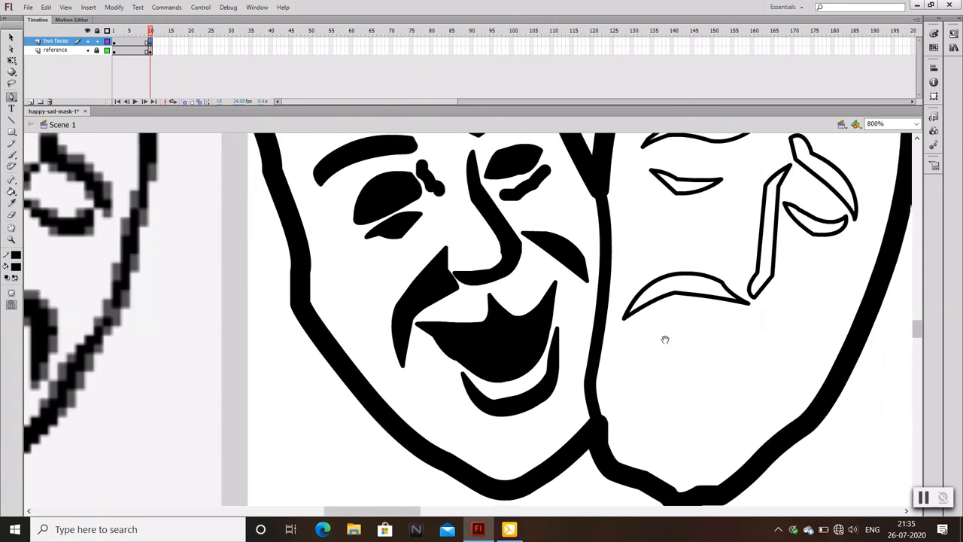
pyautogui.press('v')
pyautogui.press('p')
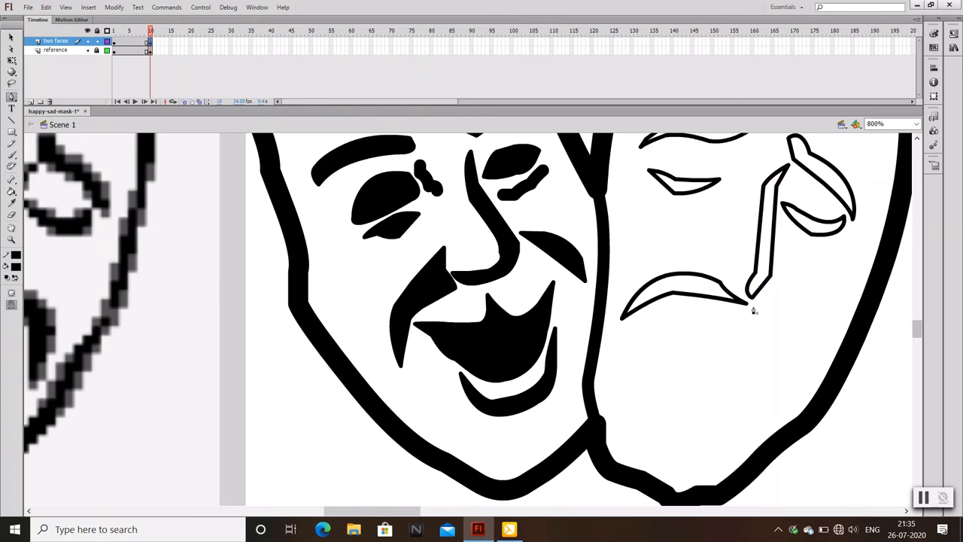
pyautogui.hotkey('ctrl', '=')
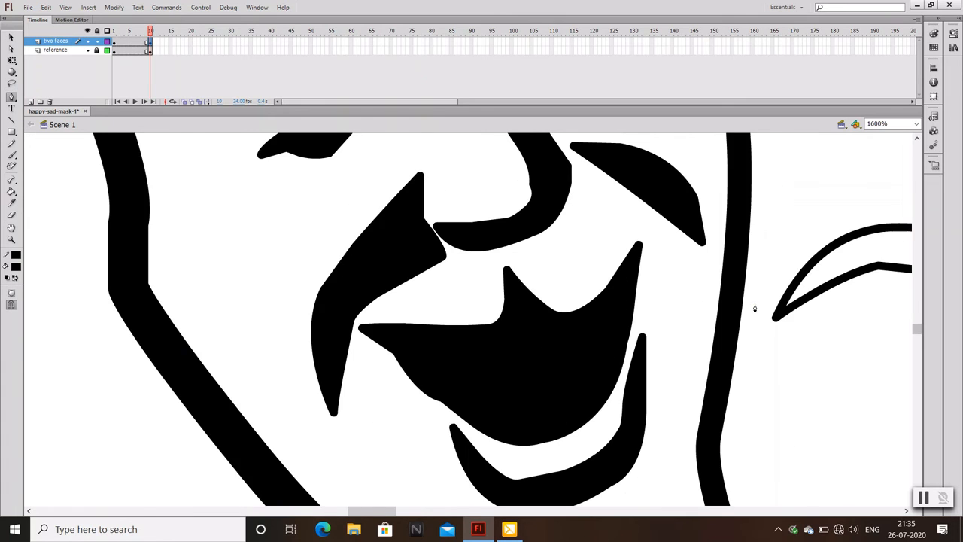
pyautogui.hotkey('ctrl', '-')
pyautogui.hotkey('ctrl', '-')
pyautogui.moveTo(629, 309); pyautogui.dragTo(645, 311)
pyautogui.click(629, 308)
pyautogui.moveTo(632, 358); pyautogui.dragTo(607, 397)
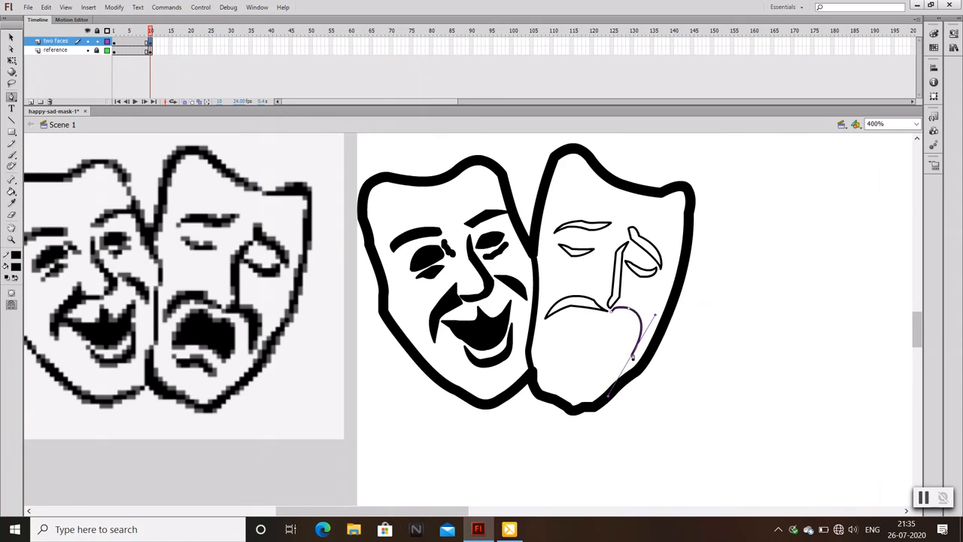
pyautogui.click(632, 359)
pyautogui.moveTo(625, 318); pyautogui.dragTo(612, 312)
pyautogui.click(625, 318)
pyautogui.click(611, 316)
pyautogui.keyDown('ctrl'); pyautogui.click(613, 338); pyautogui.keyUp('ctrl')
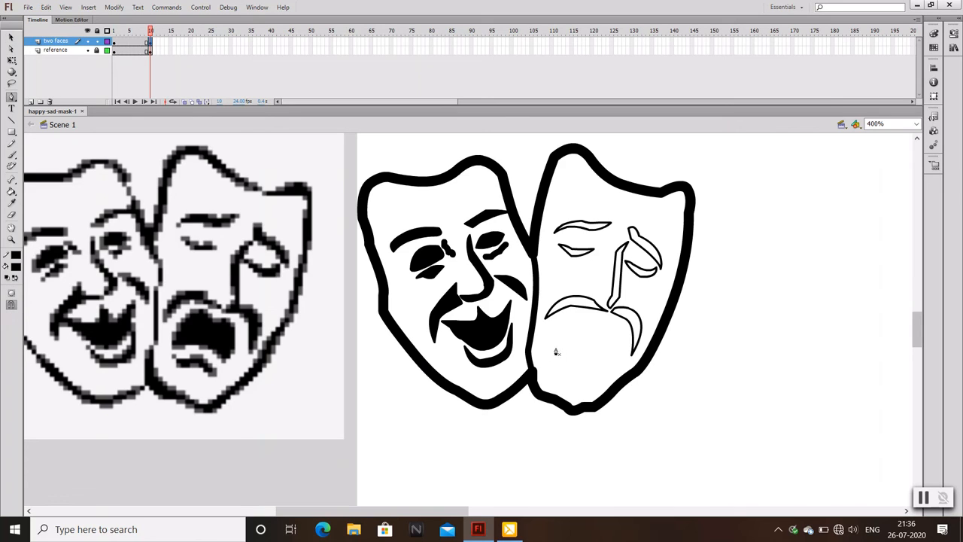
# Step: Draw the closed outline of the right mask's open, downturned mouth between the cheek folds and save the document
pyautogui.moveTo(567, 314)
pyautogui.mouseDown()
pyautogui.moveTo(581, 307)
pyautogui.moveTo(618, 352)
pyautogui.moveTo(603, 369)
pyautogui.moveTo(529, 354)
pyautogui.mouseUp()
pyautogui.click(567, 315)
pyautogui.click(620, 340)
pyautogui.click(606, 367)
pyautogui.hotkey('ctrl', 's')
pyautogui.keyDown('ctrl'); pyautogui.click(566, 363); pyautogui.keyUp('ctrl')
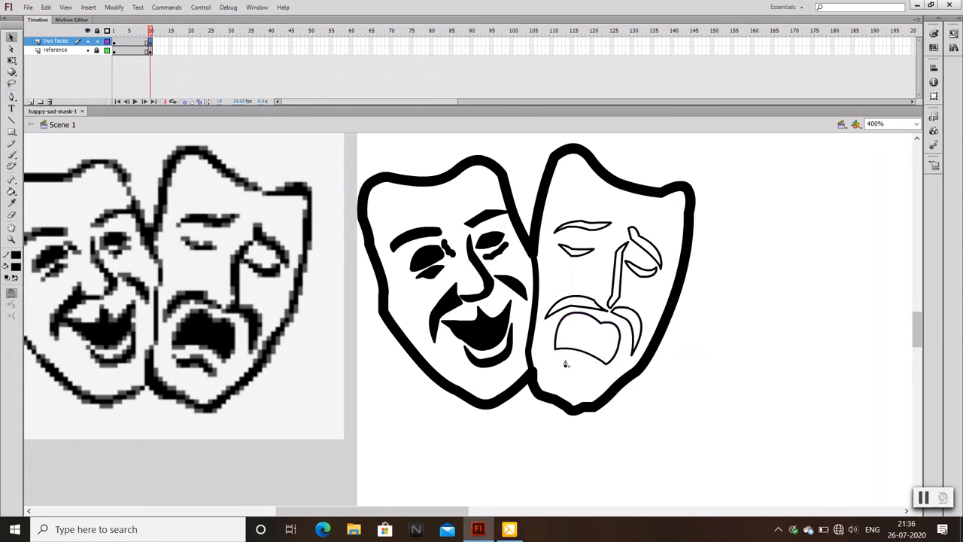
# Step: Draw the small curved lower-lip outline beneath the right mask's mouth
pyautogui.moveTo(566, 364)
pyautogui.mouseDown()
pyautogui.moveTo(594, 381)
pyautogui.moveTo(556, 372)
pyautogui.moveTo(553, 350)
pyautogui.mouseUp()
pyautogui.click(586, 378)
pyautogui.click(568, 373)
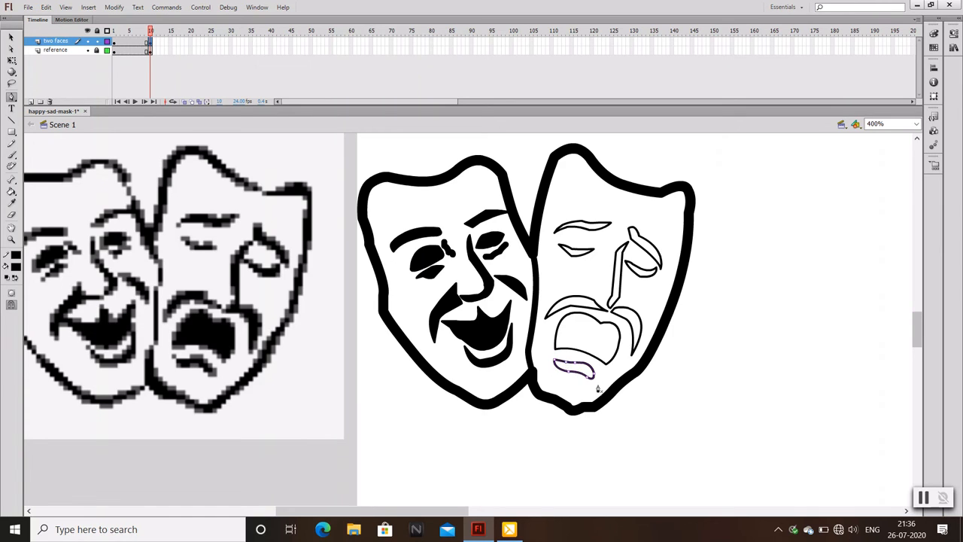
pyautogui.press('v')
pyautogui.press('p')
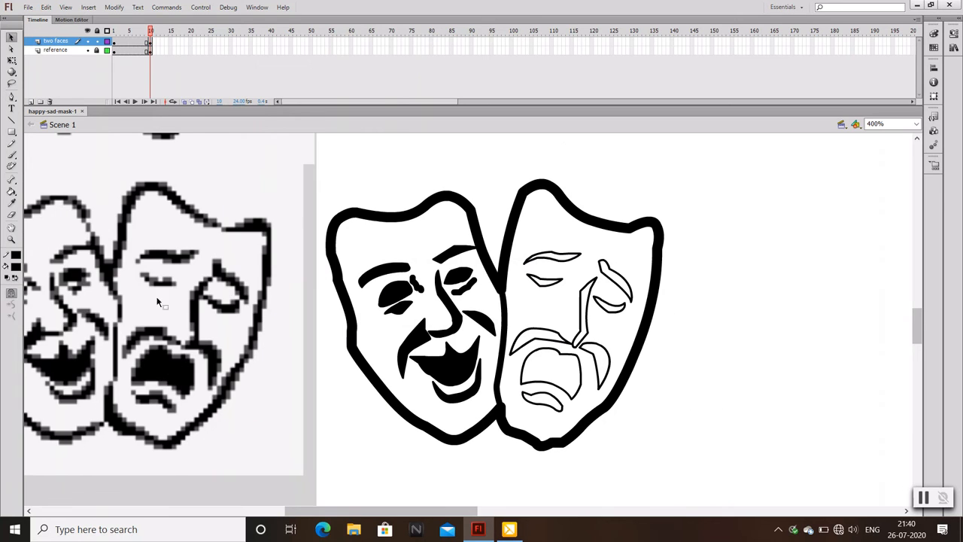
# Step: Fill the right mask's eyebrows, nose and both eyelids with black
pyautogui.click(11, 192)
pyautogui.click(562, 254)
pyautogui.click(607, 274)
pyautogui.click(584, 291)
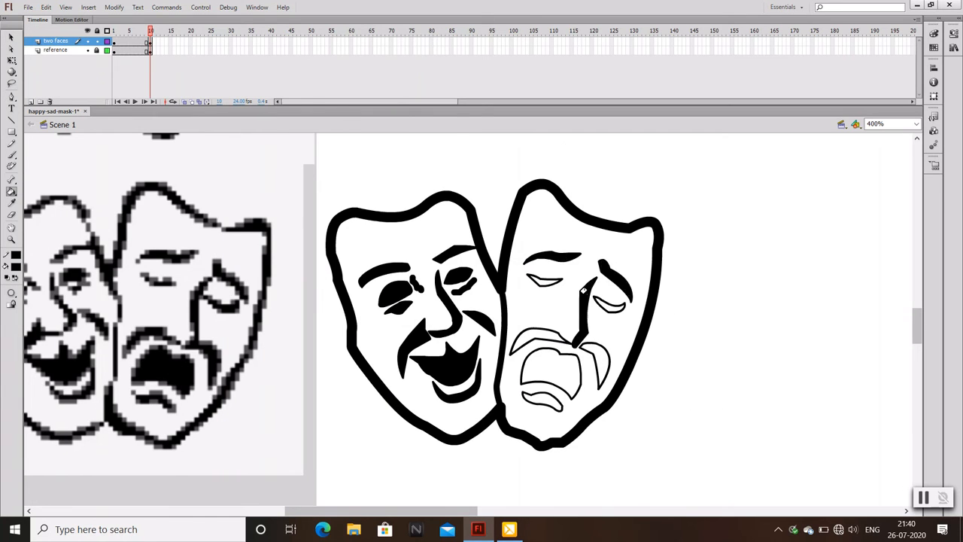
pyautogui.click(603, 303)
pyautogui.click(549, 284)
# Step: Fill the right mask's cheek folds, mouth and lower lip with black, undoing any fill that spills across the face
pyautogui.click(532, 336)
pyautogui.click(542, 353)
pyautogui.click(603, 354)
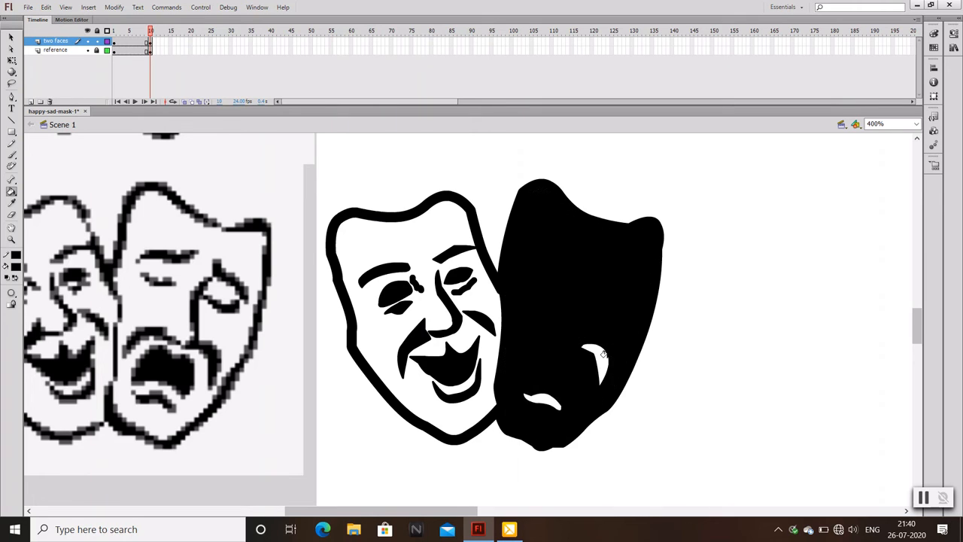
pyautogui.hotkey('ctrl', 'z')
pyautogui.hotkey('ctrl', 'z')
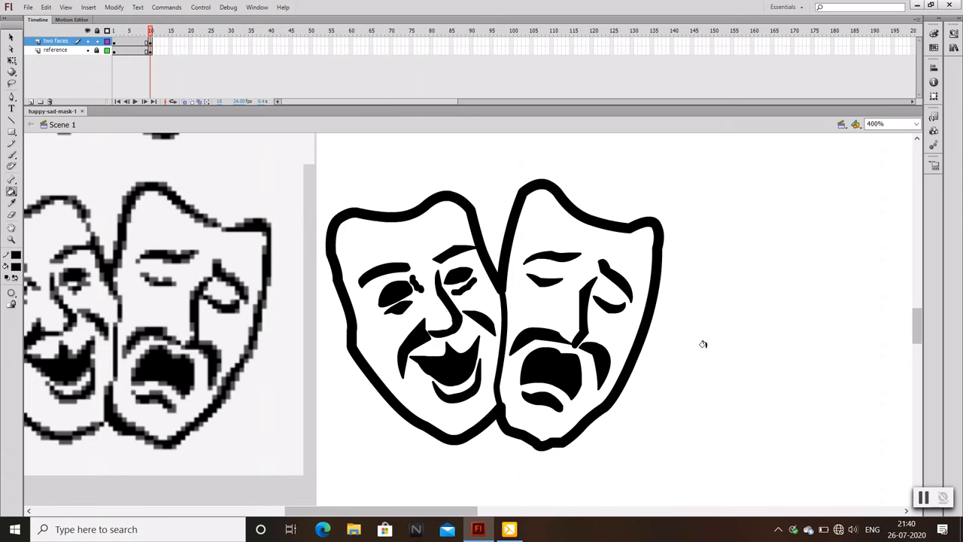
# Step: Select all the happy and sad mask artwork drawn in frame 10 and group it
pyautogui.press('v')
pyautogui.hotkey('ctrl', '-')
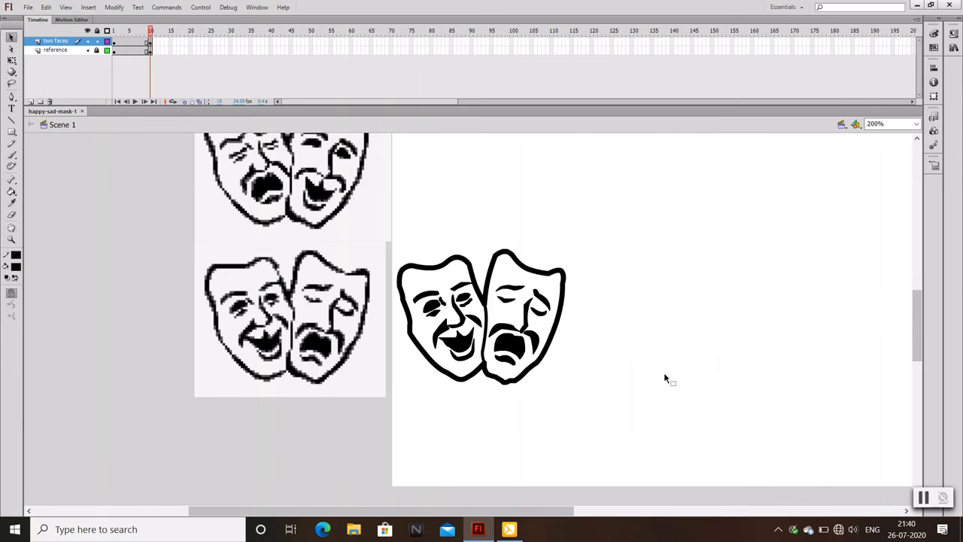
pyautogui.hotkey('ctrl', '-')
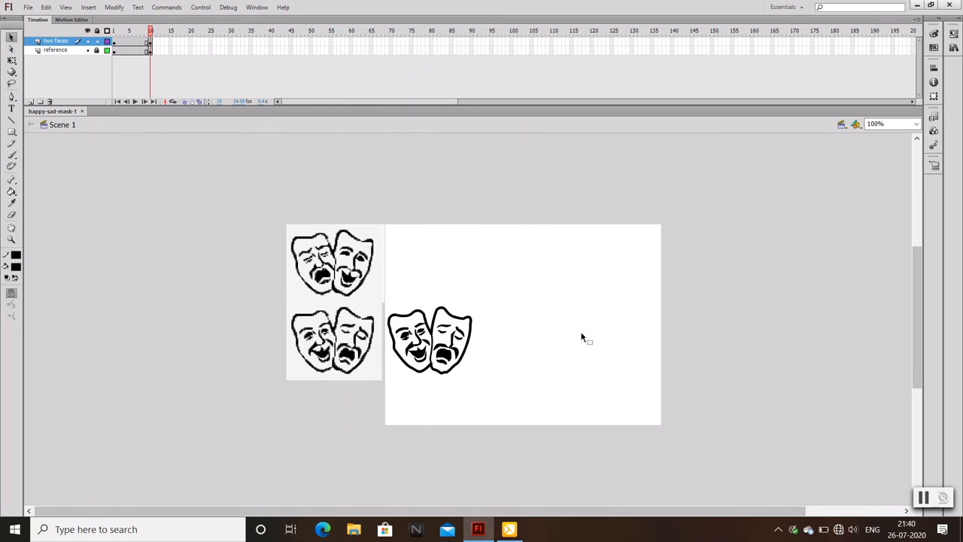
pyautogui.hotkey('ctrl', '=')
pyautogui.moveTo(417, 319); pyautogui.dragTo(633, 298)
pyautogui.moveTo(368, 237); pyautogui.dragTo(640, 421)
pyautogui.hotkey('ctrl', 'g')
# Step: Move frame 1's grouped masks away from the reference image toward the middle of the stage
pyautogui.click(115, 41)
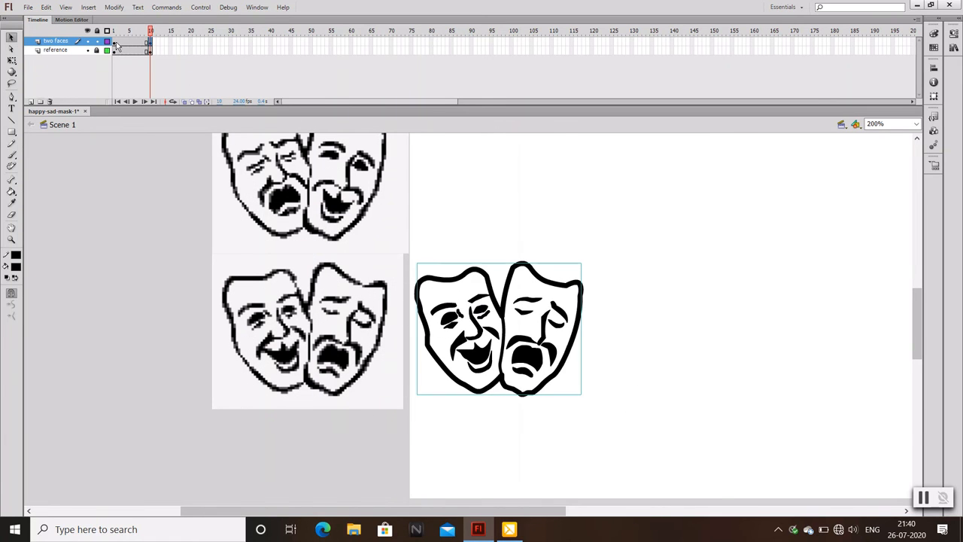
pyautogui.scroll(2, 581, 303)
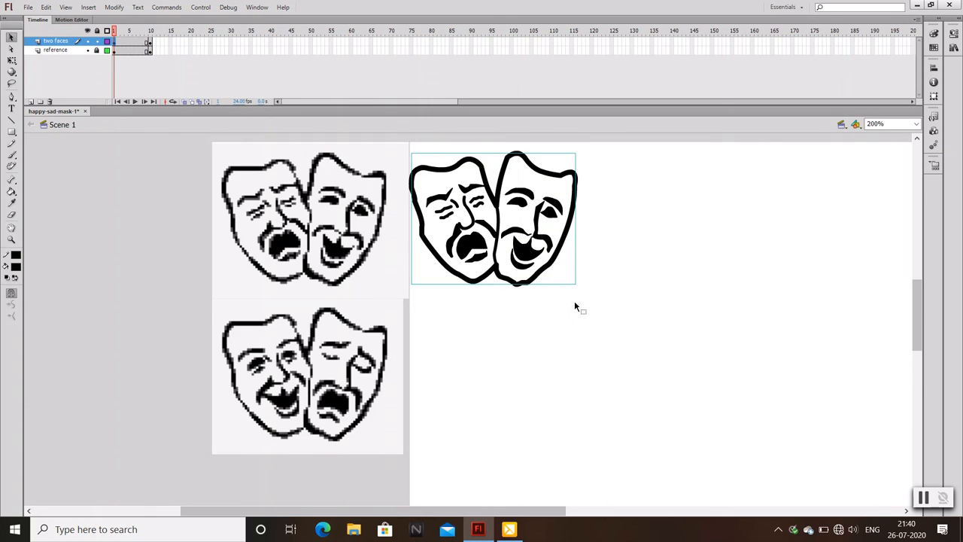
pyautogui.hotkey('ctrl', '-')
pyautogui.hotkey('ctrl', 'k')
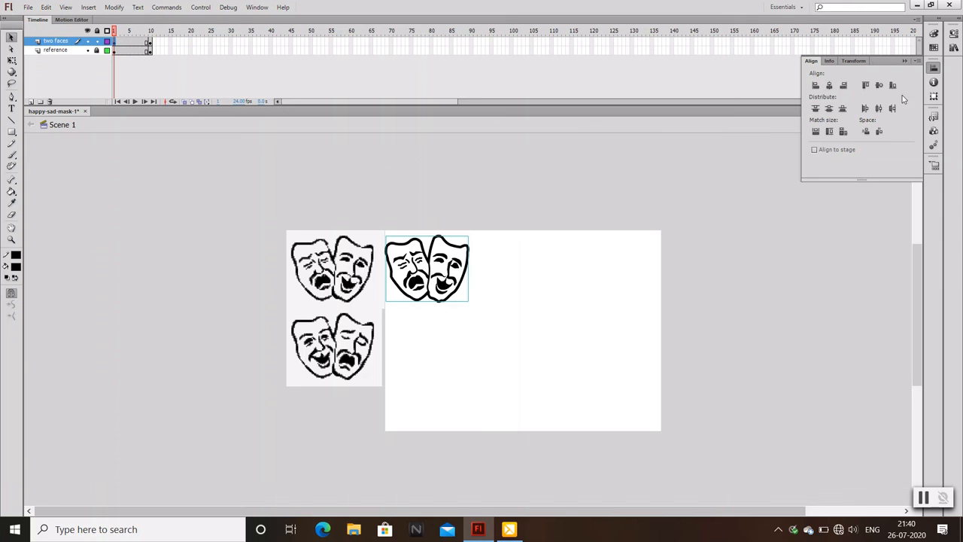
pyautogui.click(370, 212)
pyautogui.click(933, 68)
pyautogui.moveTo(474, 271); pyautogui.dragTo(547, 322)
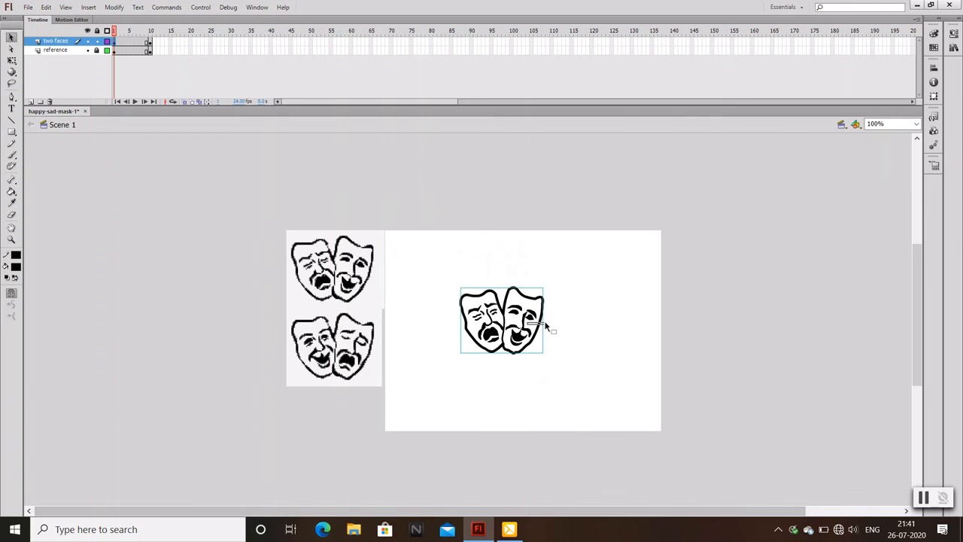
pyautogui.click(545, 320)
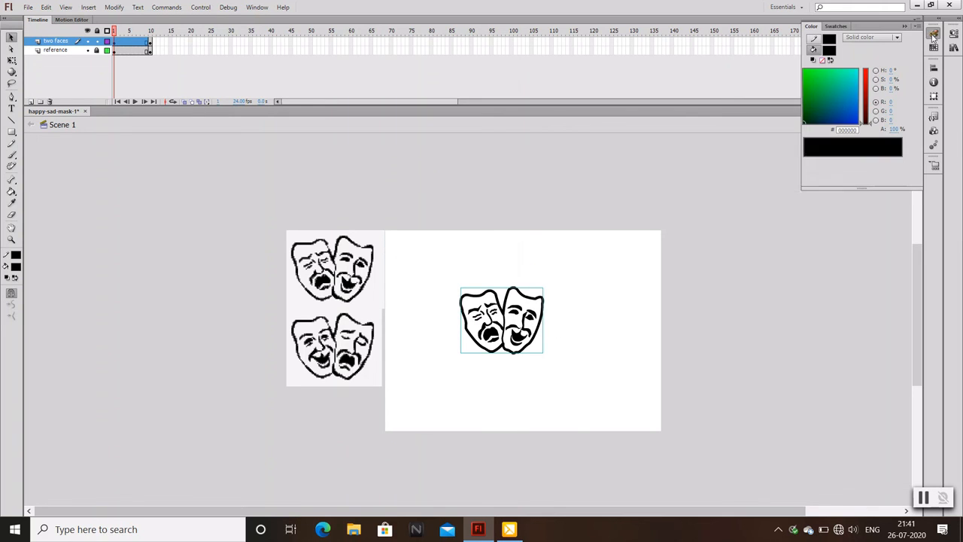
pyautogui.click(832, 270)
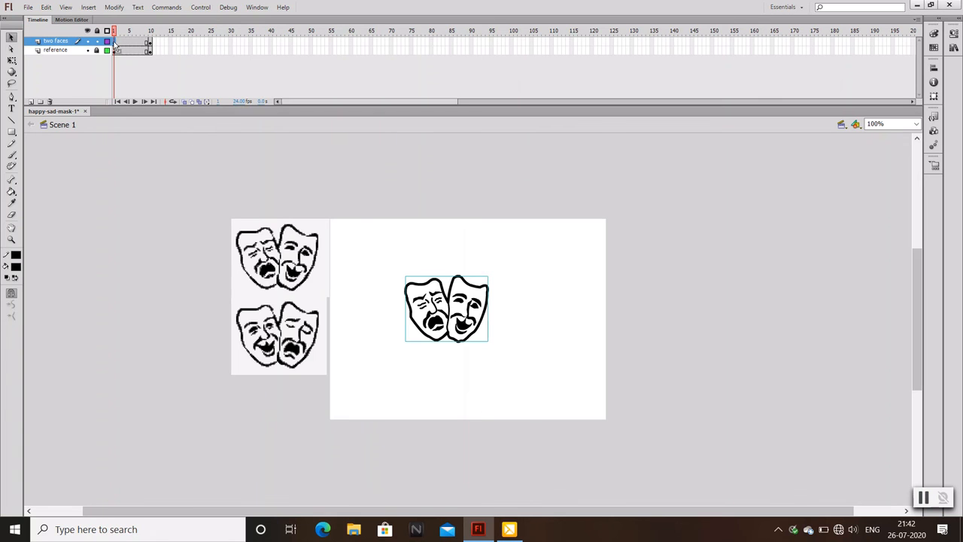
# Step: Enlarge frame 1's mask group with Free Transform until it nearly fills the stage height, undoing the first smaller resize
pyautogui.press('q')
pyautogui.moveTo(490, 343); pyautogui.dragTo(531, 374)
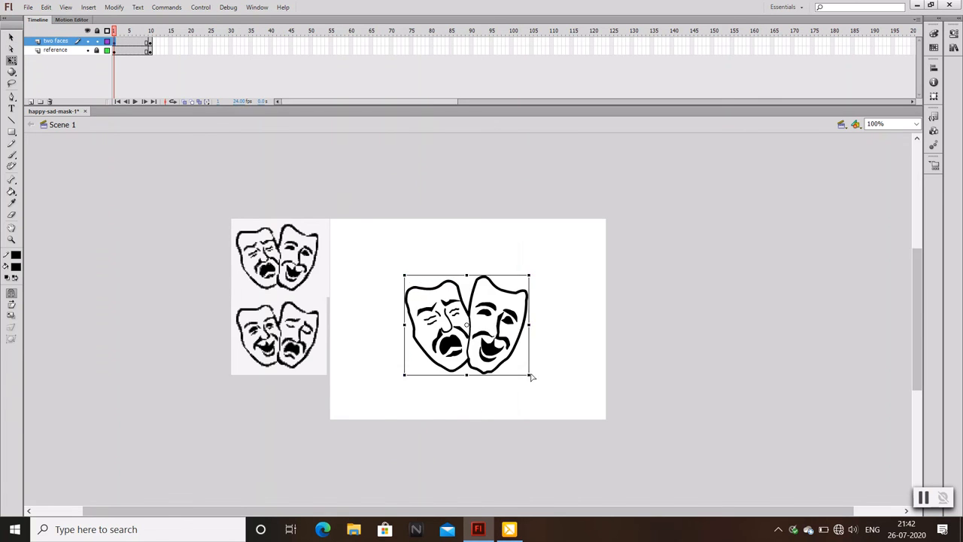
pyautogui.hotkey('ctrl', 'z')
pyautogui.moveTo(490, 343); pyautogui.dragTo(554, 395)
# Step: Nudge frame 1's enlarged masks rightward and downward to centre them on the stage and save the document
pyautogui.hotkey('shift', 'Right')
pyautogui.hotkey('shift', 'Right')
pyautogui.hotkey('shift', 'Right')
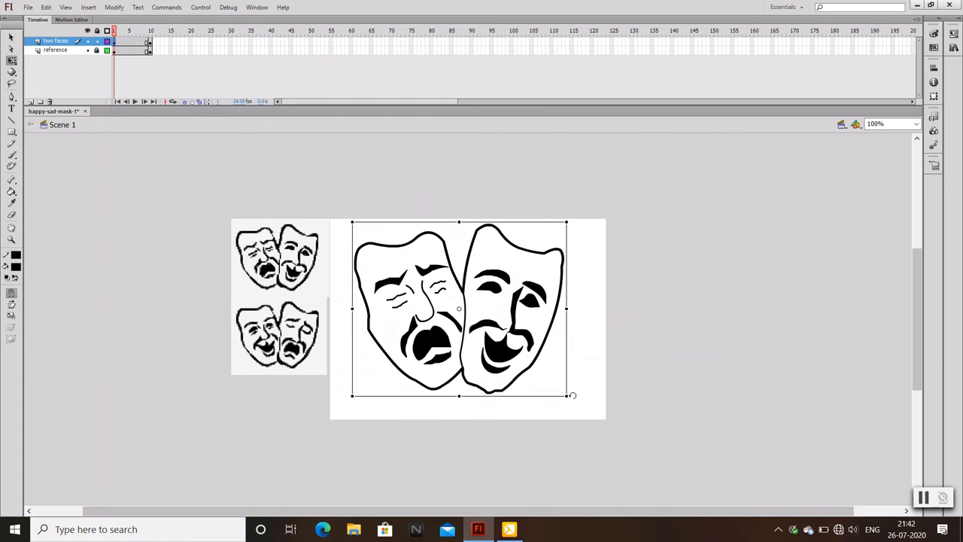
pyautogui.press('Down')
pyautogui.press('Down')
pyautogui.press('Down')
pyautogui.press('Down')
pyautogui.press('Down')
pyautogui.press('Down')
pyautogui.press('Down')
pyautogui.press('Down')
pyautogui.press('Down')
pyautogui.press('Down')
pyautogui.press('Down')
pyautogui.press('Down')
pyautogui.press('Down')
pyautogui.press('Down')
pyautogui.press('Down')
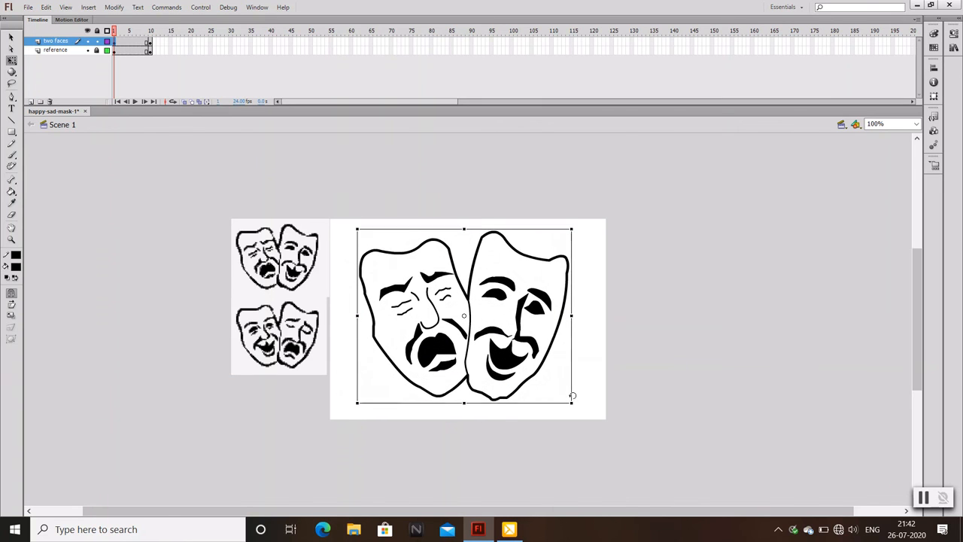
pyautogui.press('Right')
pyautogui.press('Right')
pyautogui.press('Right')
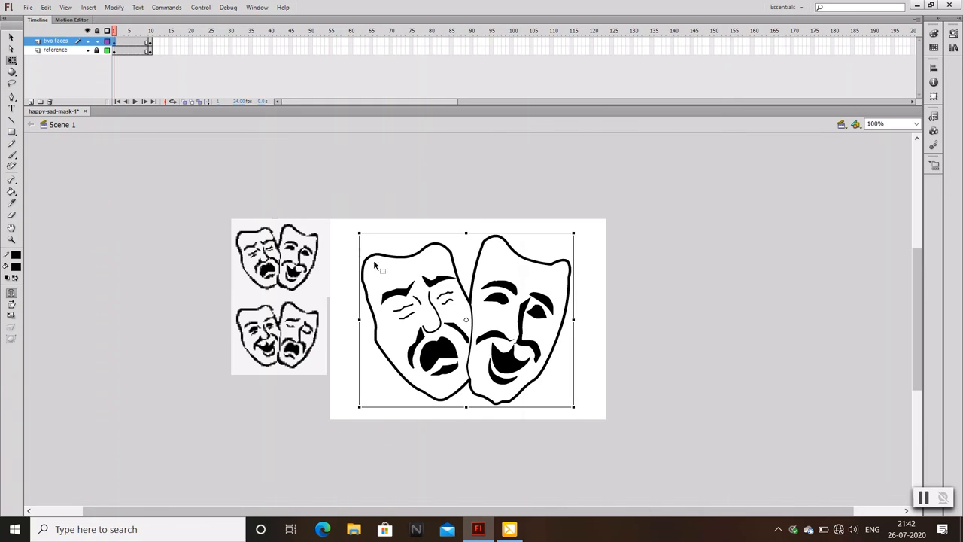
pyautogui.click(667, 370)
pyautogui.hotkey('ctrl', 's')
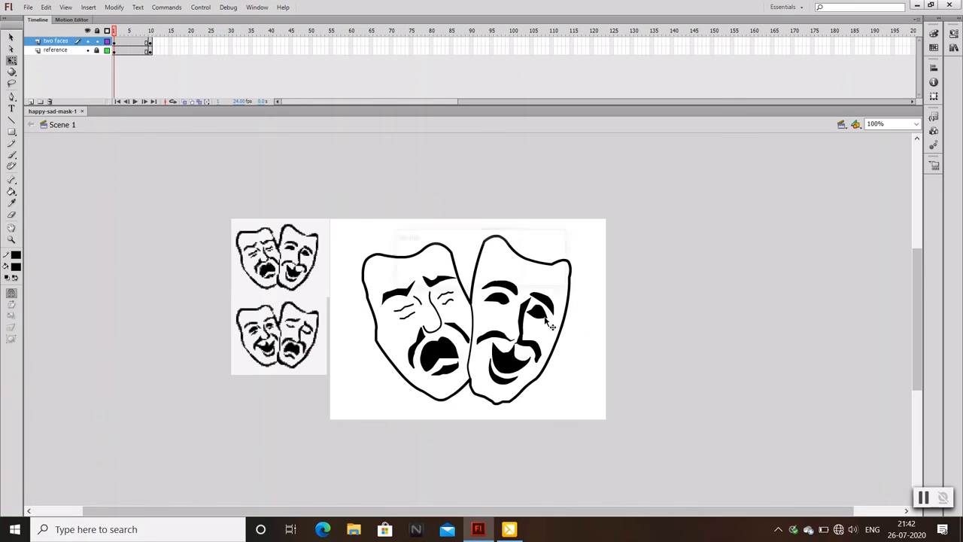
# Step: Turn on onion skin outlines and enlarge frame 10's mask group, moving it over frame 1's masks
pyautogui.click(190, 102)
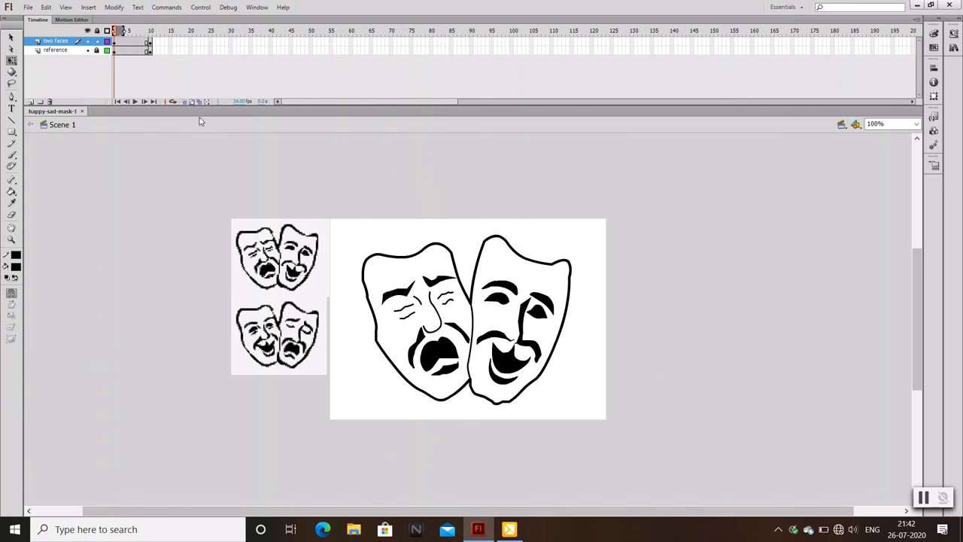
pyautogui.click(149, 42)
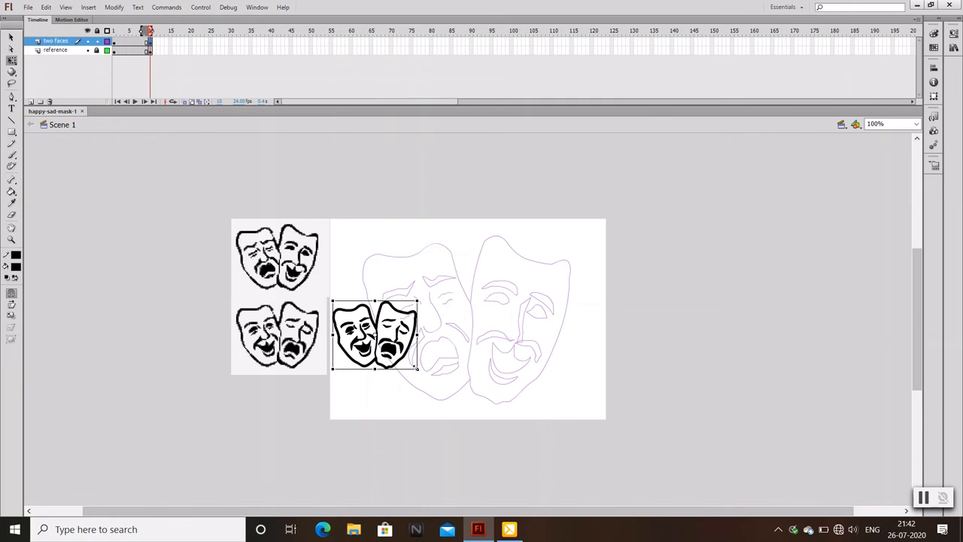
pyautogui.moveTo(417, 368); pyautogui.dragTo(479, 419)
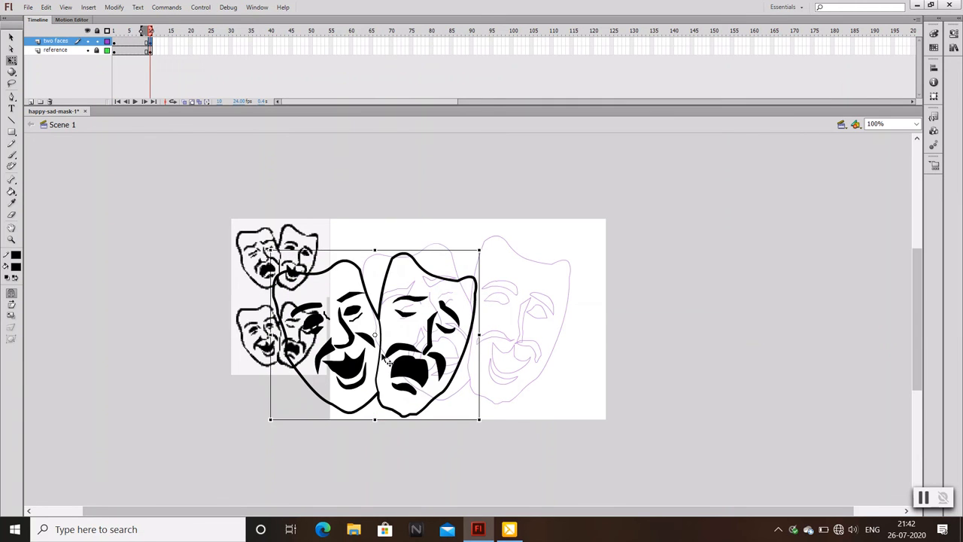
pyautogui.moveTo(382, 354); pyautogui.dragTo(477, 340)
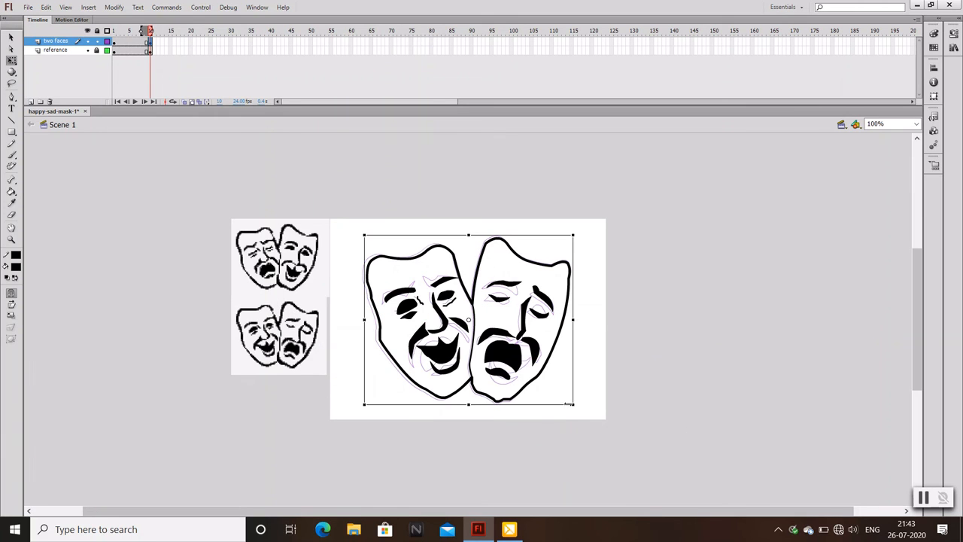
# Step: Resize frame 10's masks slightly and nudge them until their outer contours line up with frame 1's onion skin outlines
pyautogui.moveTo(565, 400); pyautogui.dragTo(575, 406)
pyautogui.press('Down')
pyautogui.press('Down')
pyautogui.press('Left')
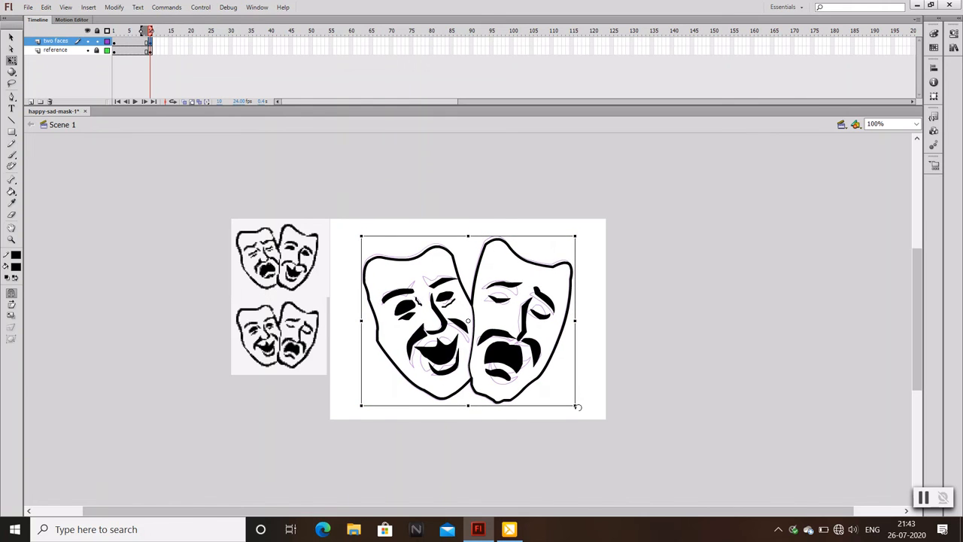
pyautogui.press('Up')
pyautogui.press('Left')
pyautogui.press('Up')
pyautogui.press('Up')
pyautogui.press('Up')
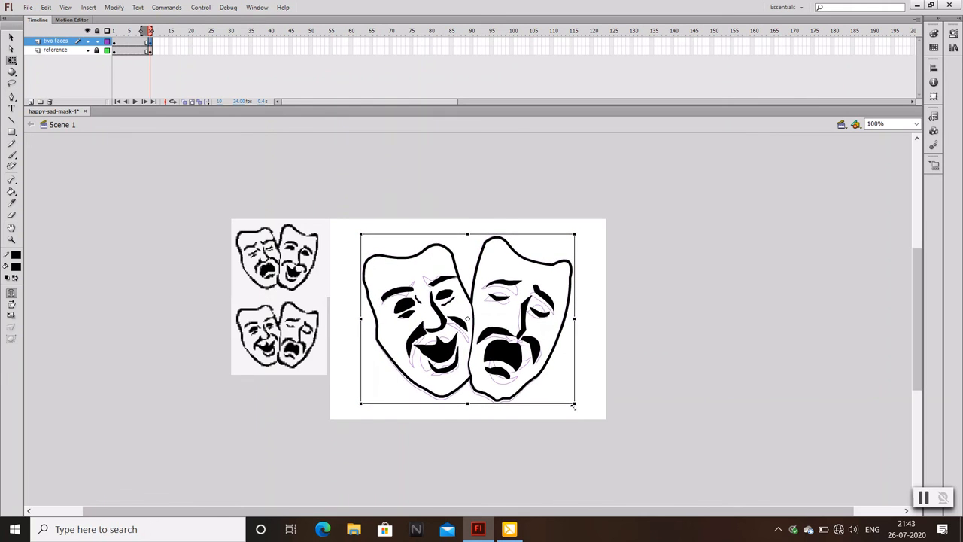
pyautogui.press('Left')
pyautogui.press('Down')
pyautogui.click(618, 344)
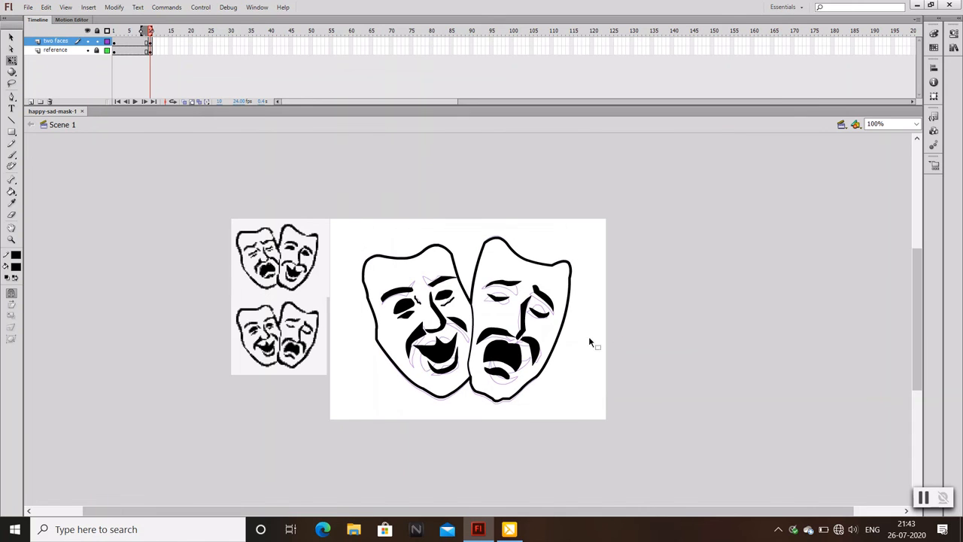
# Step: Play the mask animation on the timeline and in a test movie, closing the preview when done
pyautogui.press('Return')
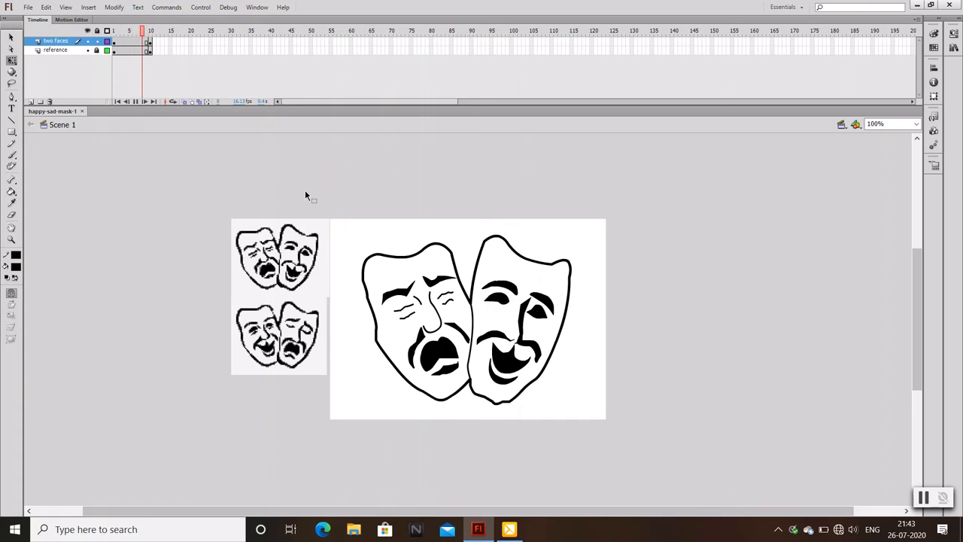
pyautogui.hotkey('ctrl', 'Return')
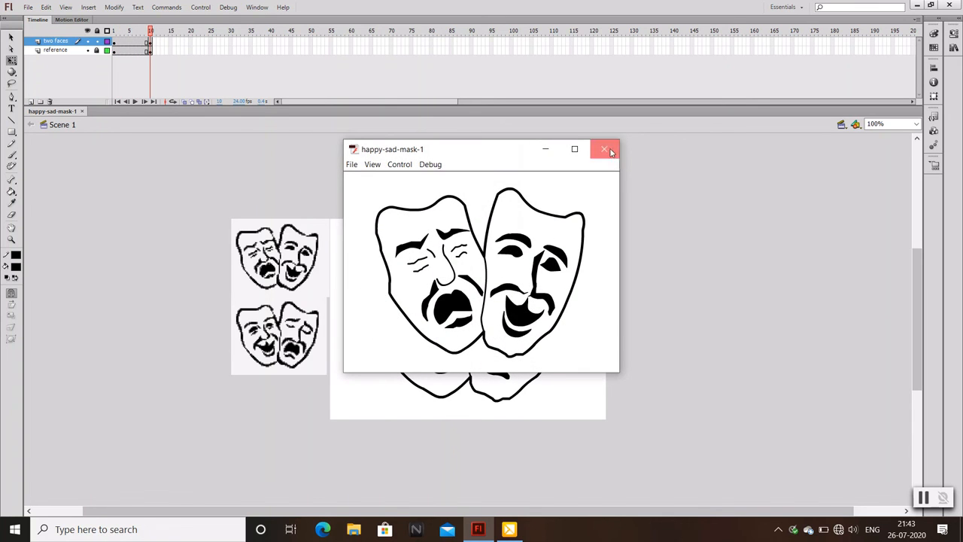
pyautogui.click(605, 149)
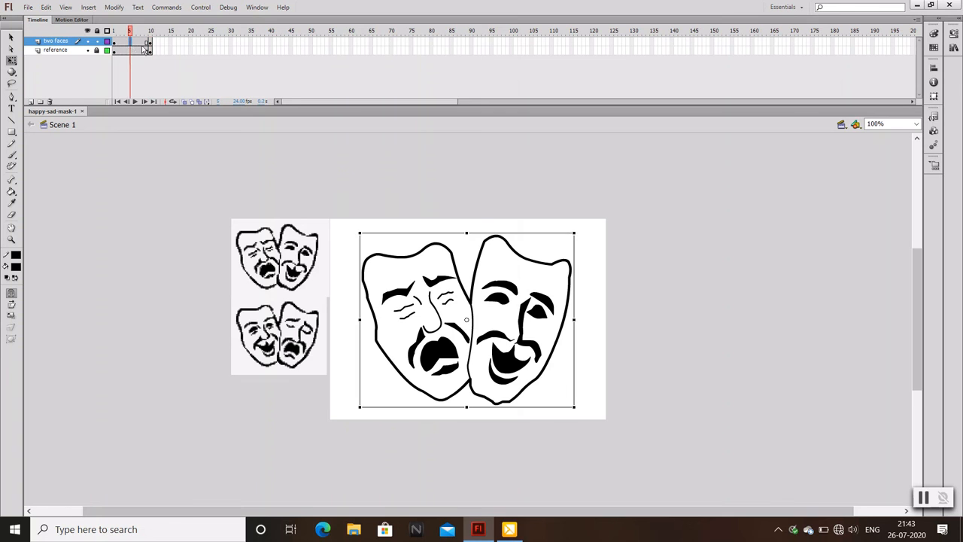
# Step: Insert ten frames after the two faces layer's first keyframe, shifting the second keyframe to frame 20, and test the movie
pyautogui.press('F5')
pyautogui.press('F5')
pyautogui.press('F5')
pyautogui.press('F5')
pyautogui.press('F5')
pyautogui.press('F5')
pyautogui.press('F5')
pyautogui.press('F5')
pyautogui.press('F5')
pyautogui.press('F5')
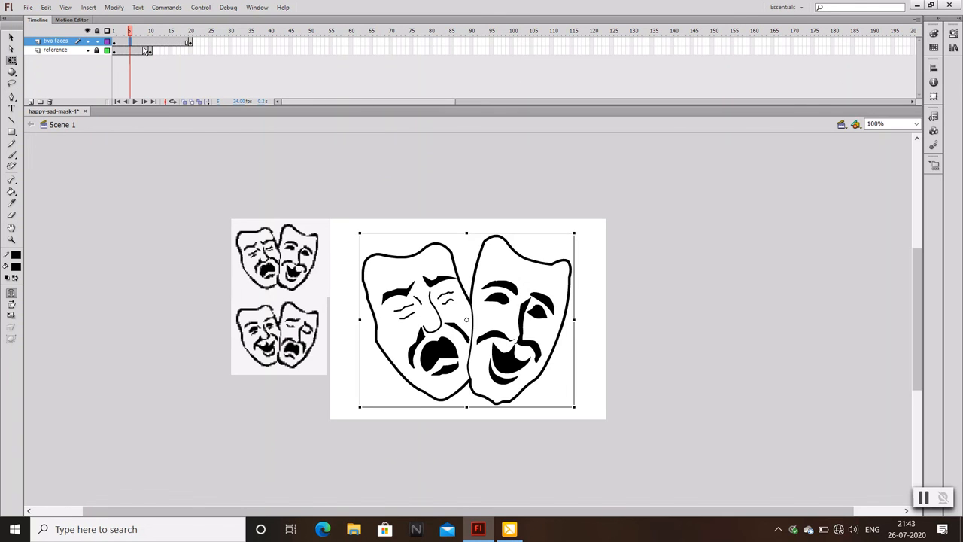
pyautogui.hotkey('ctrl', 'Return')
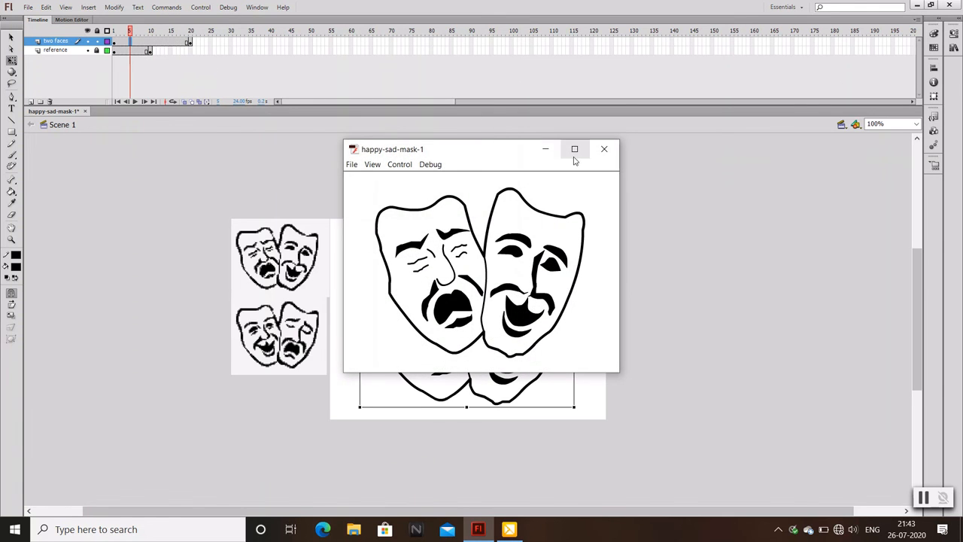
pyautogui.click(604, 149)
# Step: Add a keyframe at frame 40 of the two faces layer and test the movie
pyautogui.click(191, 43)
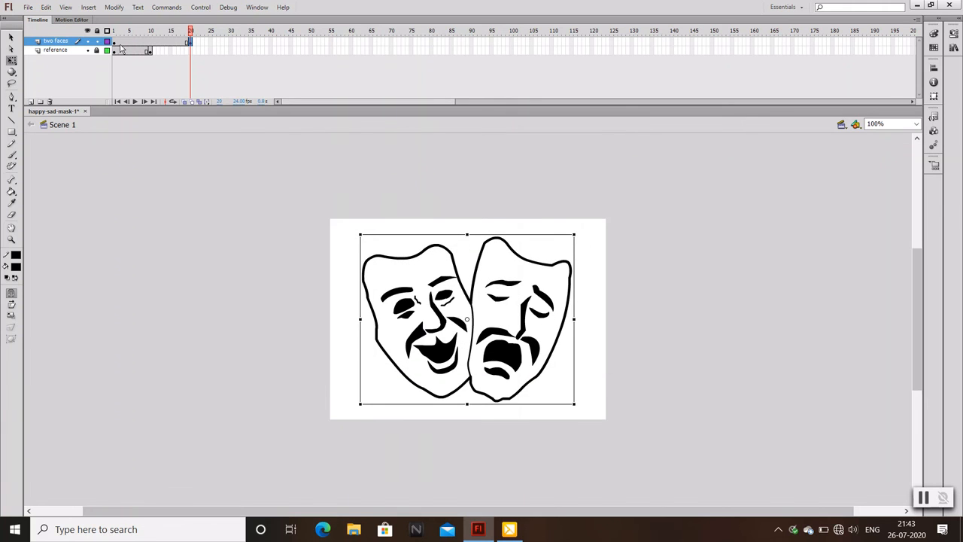
pyautogui.click(115, 43)
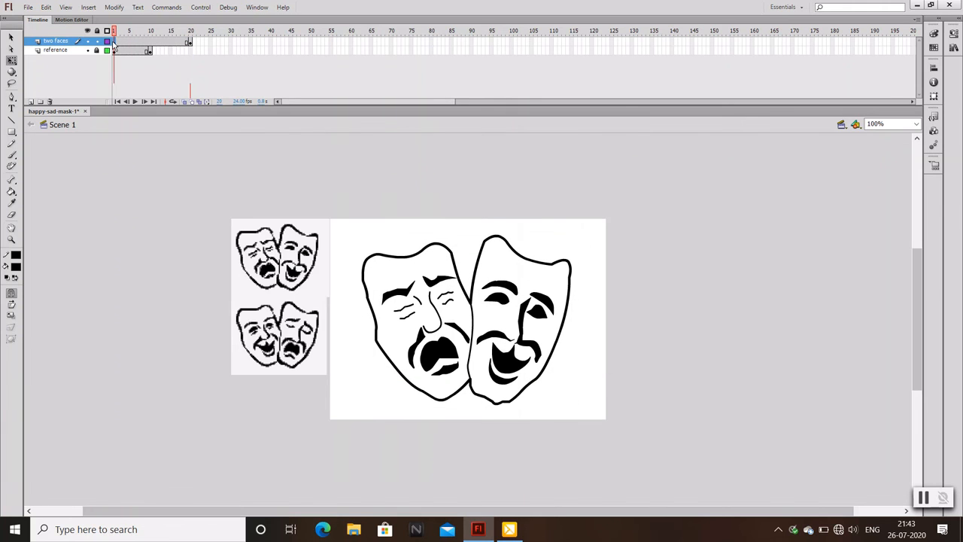
pyautogui.click(269, 43)
pyautogui.click(114, 32)
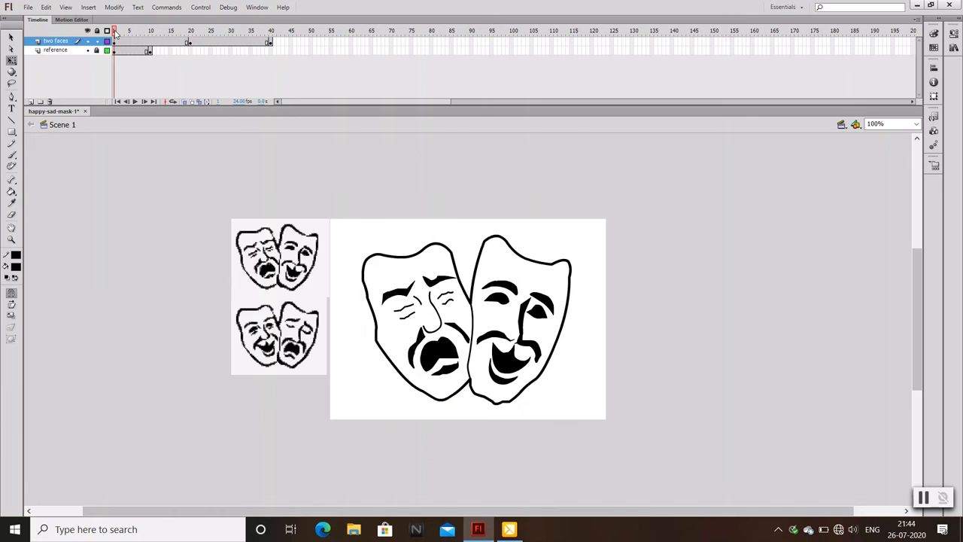
pyautogui.hotkey('ctrl', 'Return')
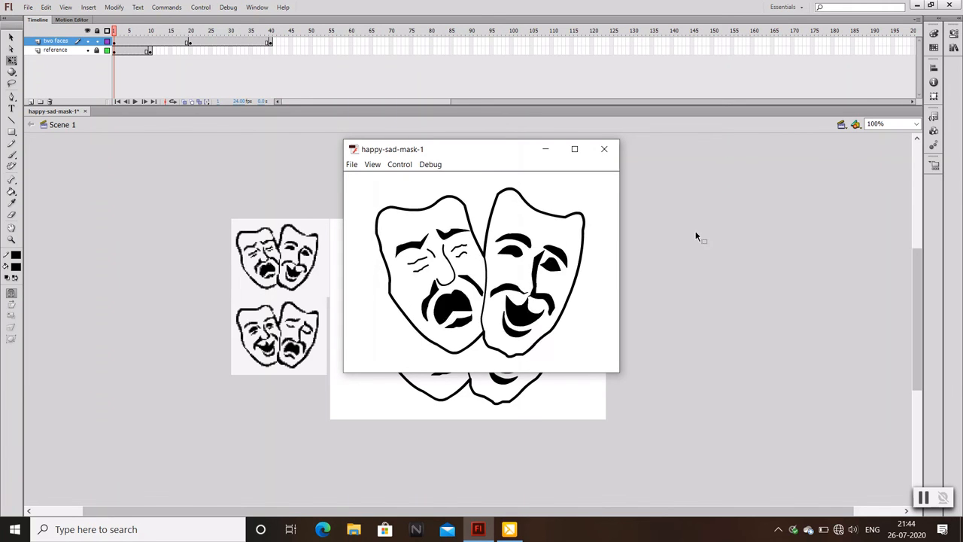
pyautogui.click(605, 149)
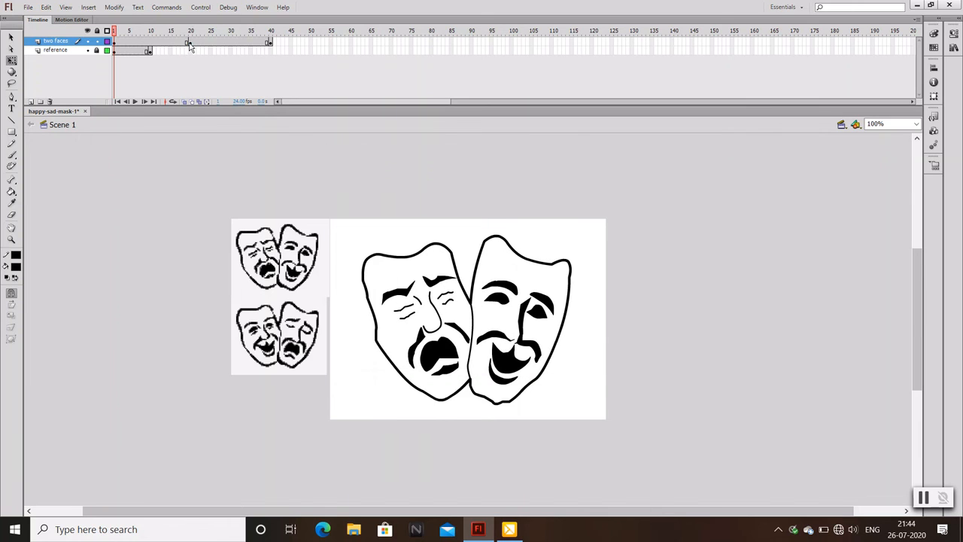
# Step: Turn on Edit Multiple Frames and extend its range to cover frames 1 to 20 for comparing both mask drawings
pyautogui.click(190, 43)
pyautogui.click(115, 43)
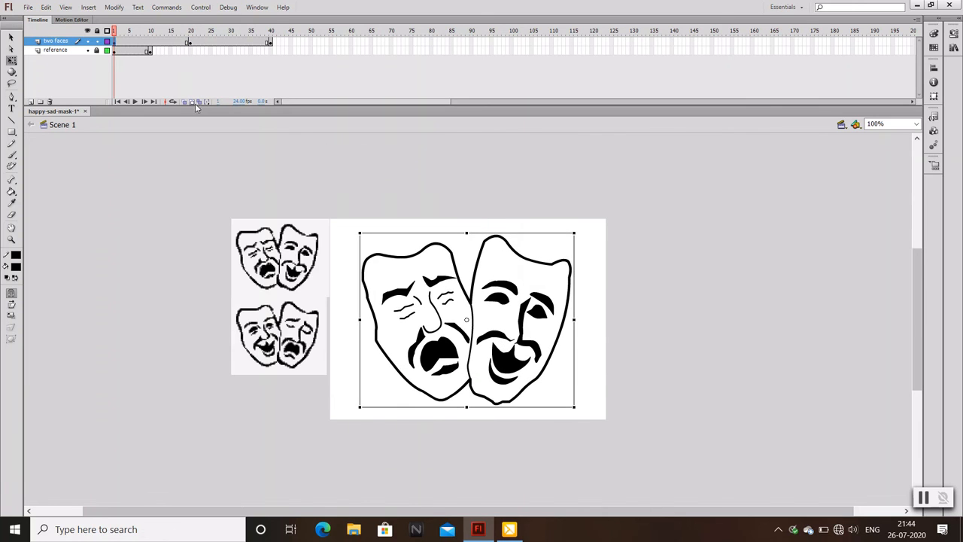
pyautogui.click(199, 102)
pyautogui.moveTo(151, 32); pyautogui.dragTo(192, 38)
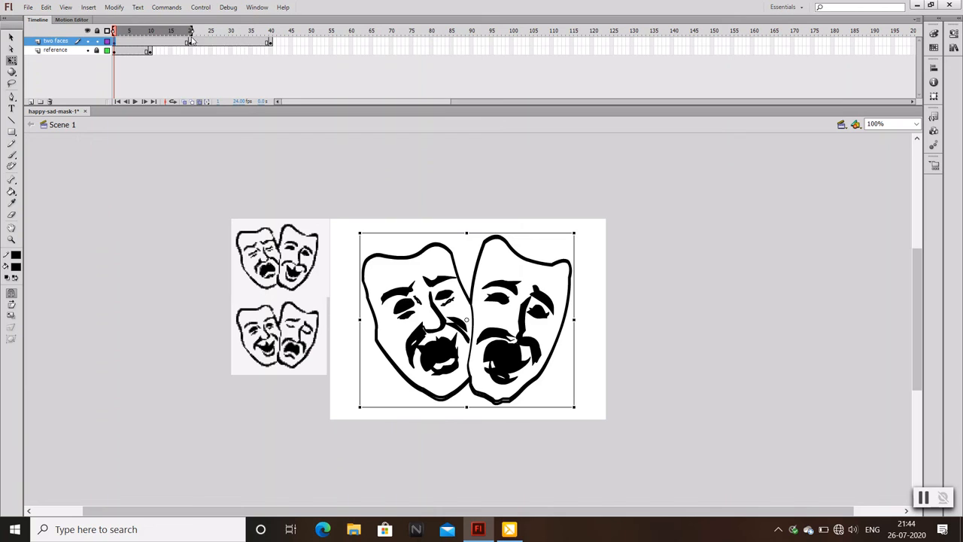
# Step: Stretch frame 20's masks slightly in height to match frame 1's masks and test the movie
pyautogui.click(193, 44)
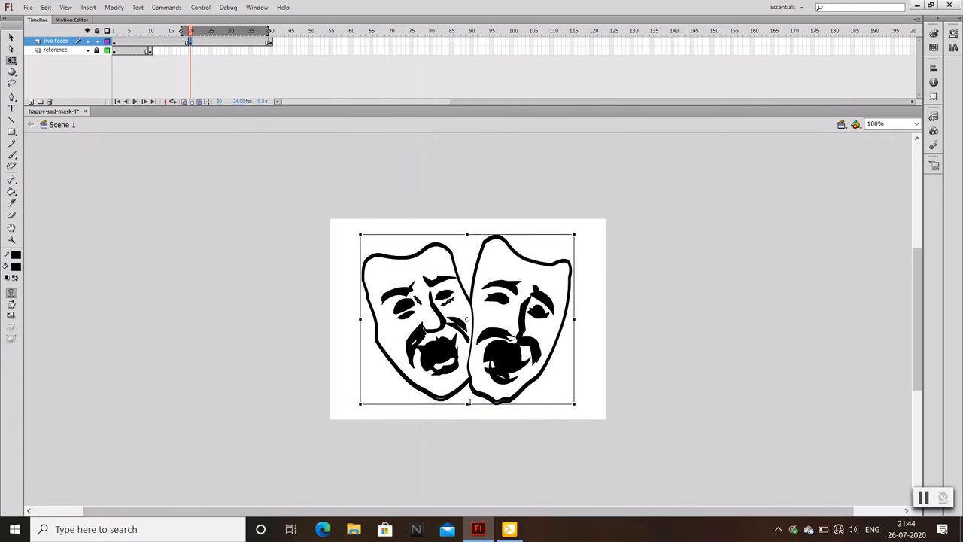
pyautogui.moveTo(470, 403); pyautogui.dragTo(468, 406)
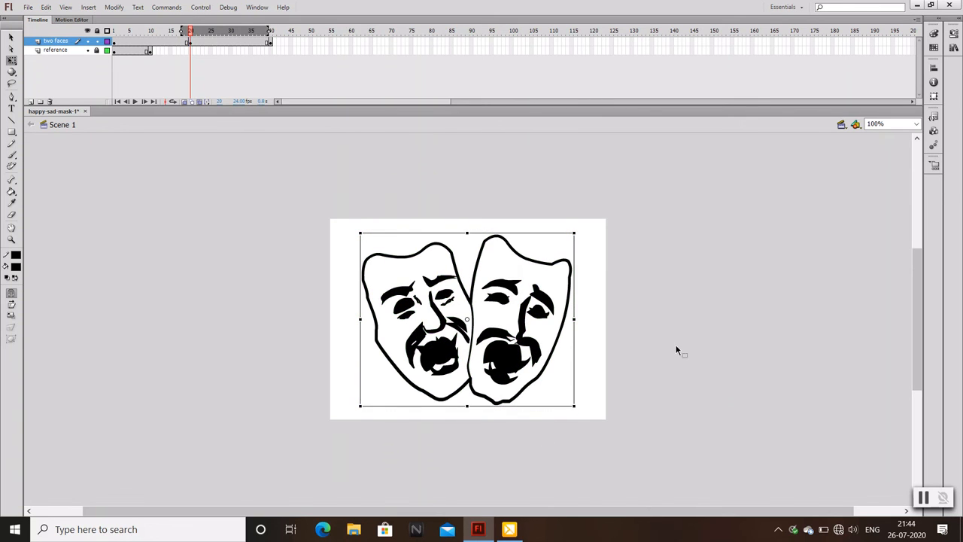
pyautogui.hotkey('ctrl', 'Return')
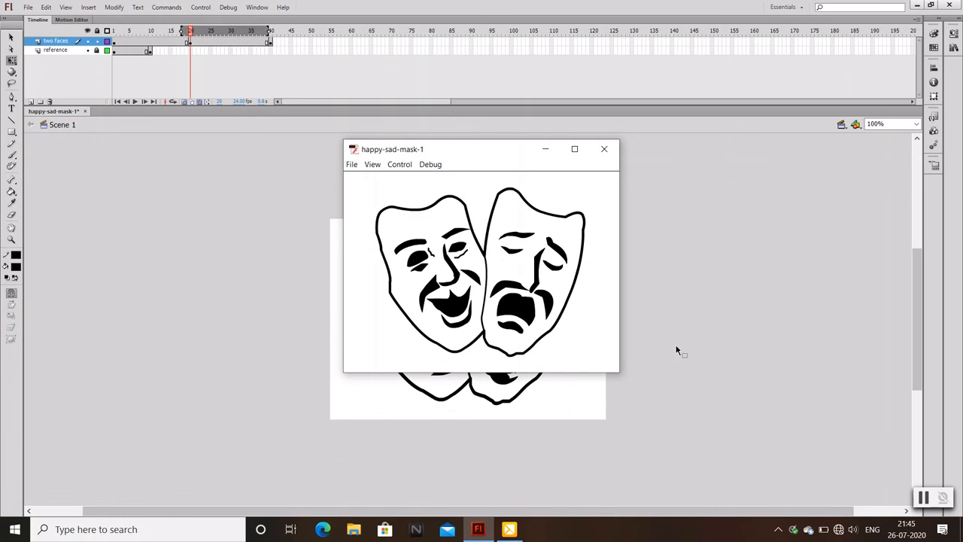
pyautogui.click(604, 148)
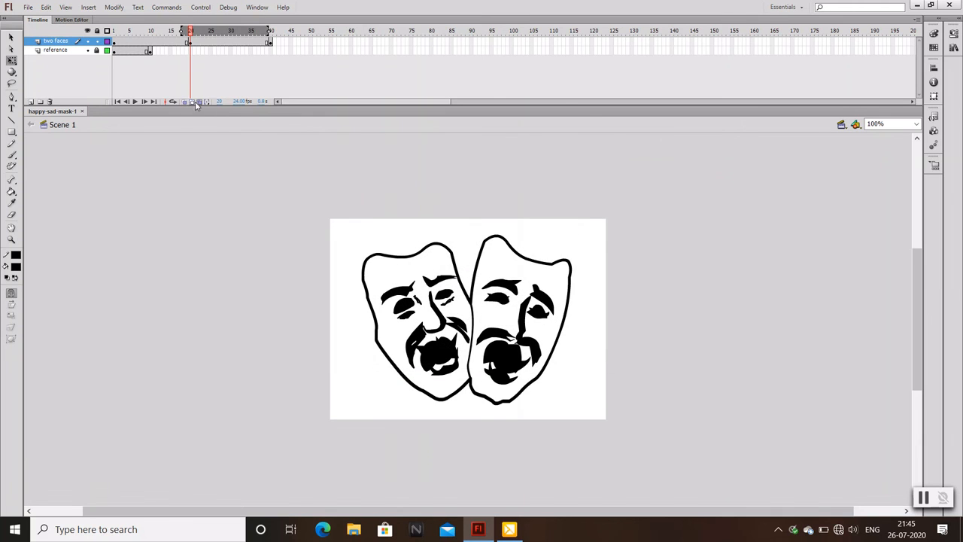
# Step: Cut the reference layer from the timeline and check the animation in a maximized test movie window
pyautogui.rightClick(51, 51)
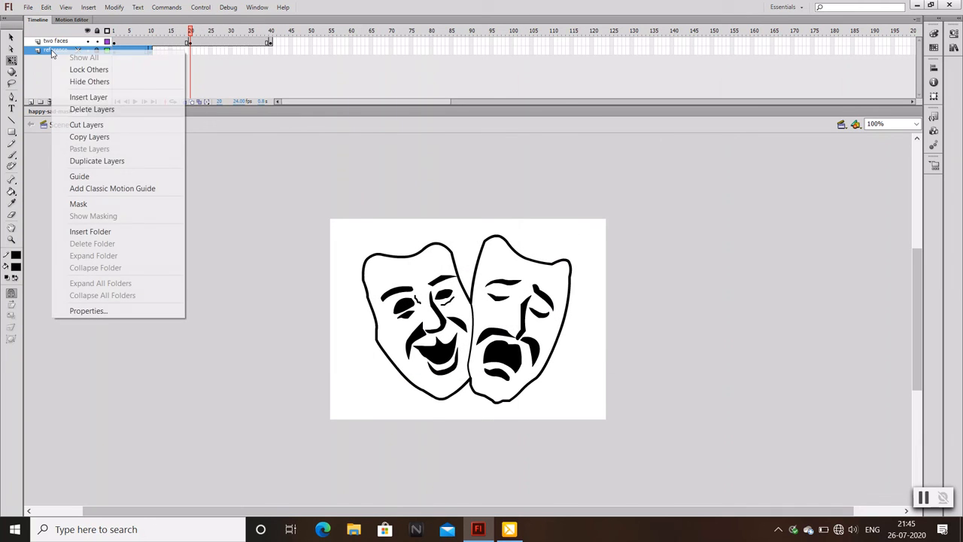
pyautogui.click(87, 125)
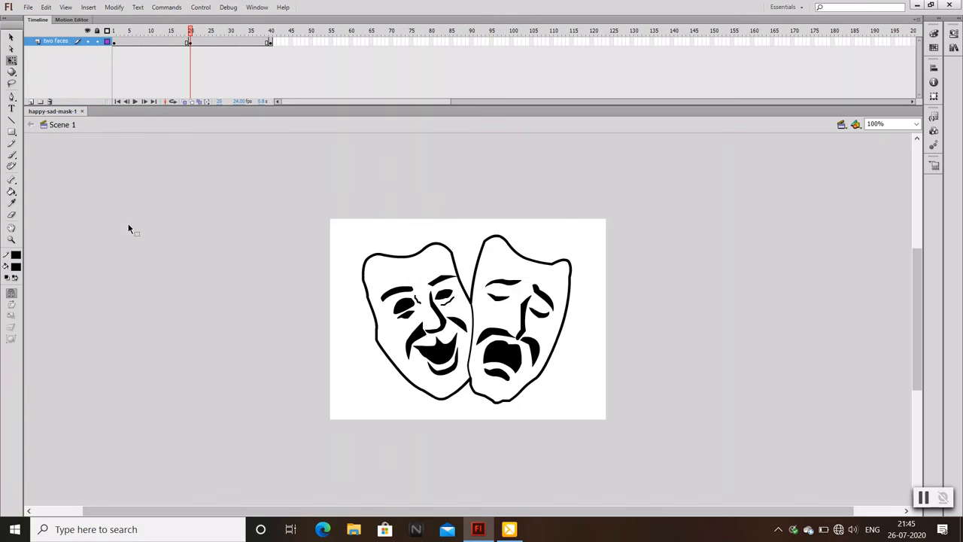
pyautogui.hotkey('ctrl', 'Return')
pyautogui.click(576, 148)
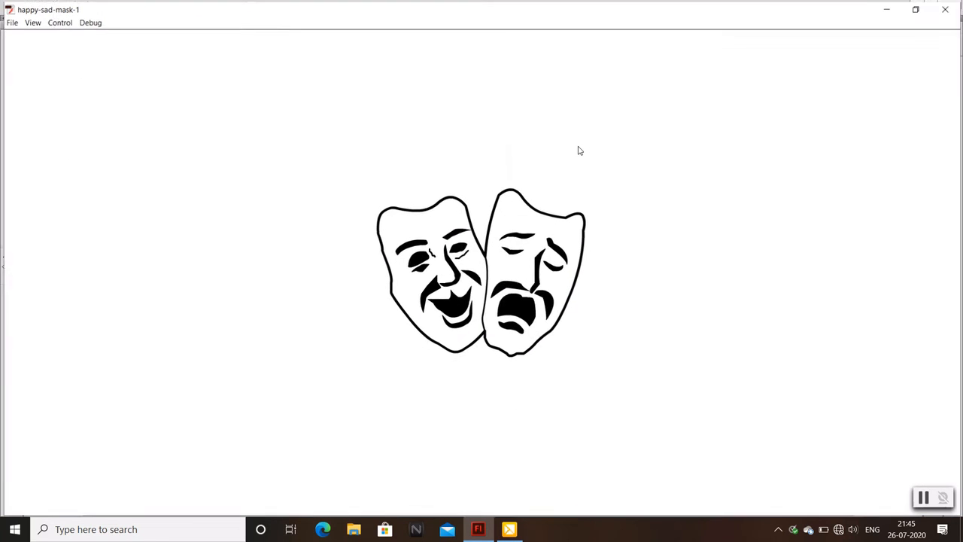
pyautogui.click(947, 8)
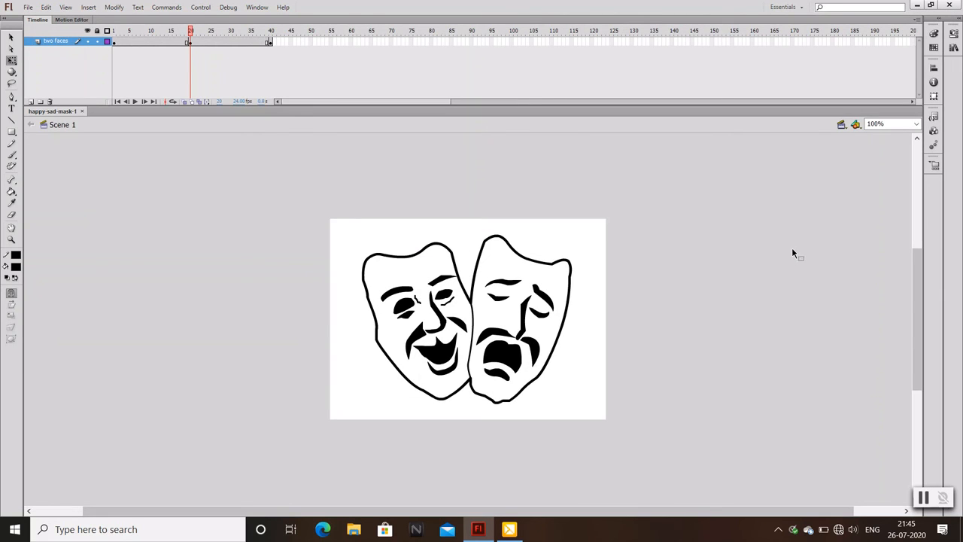